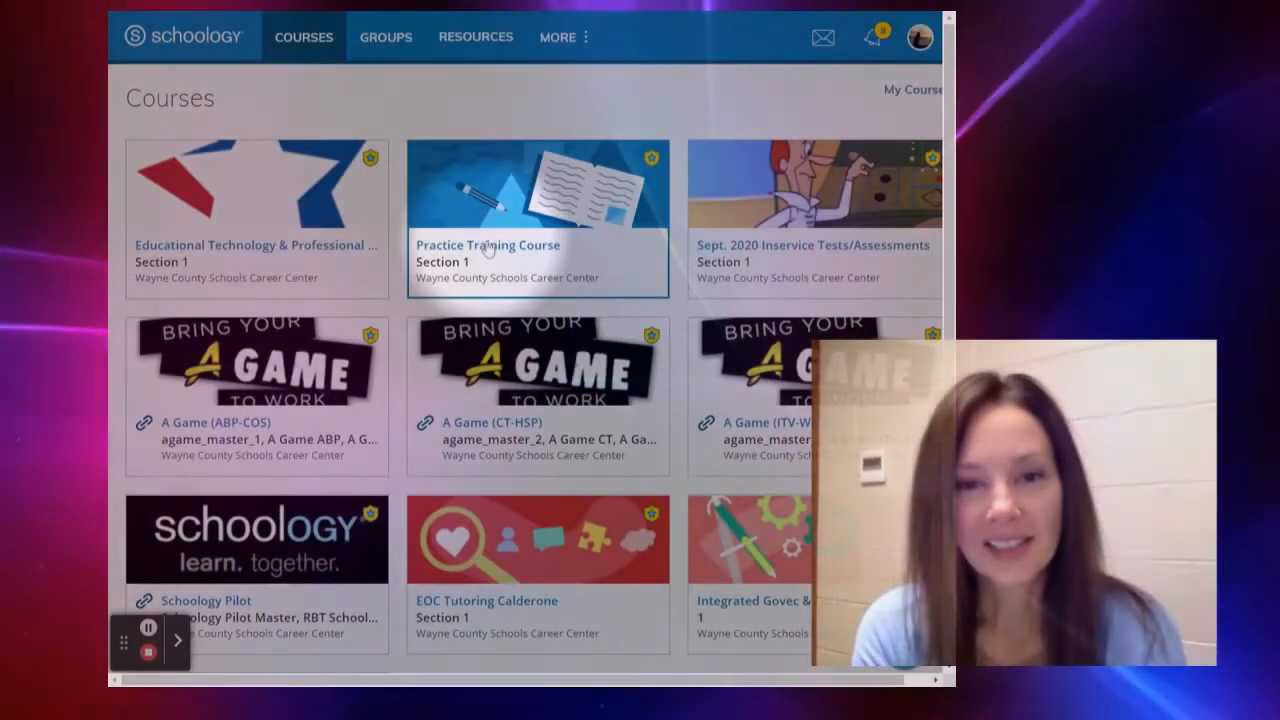
Create a new assessment named "Test" in the course materials
{"action": "left_click", "coordinate": [487, 249]}
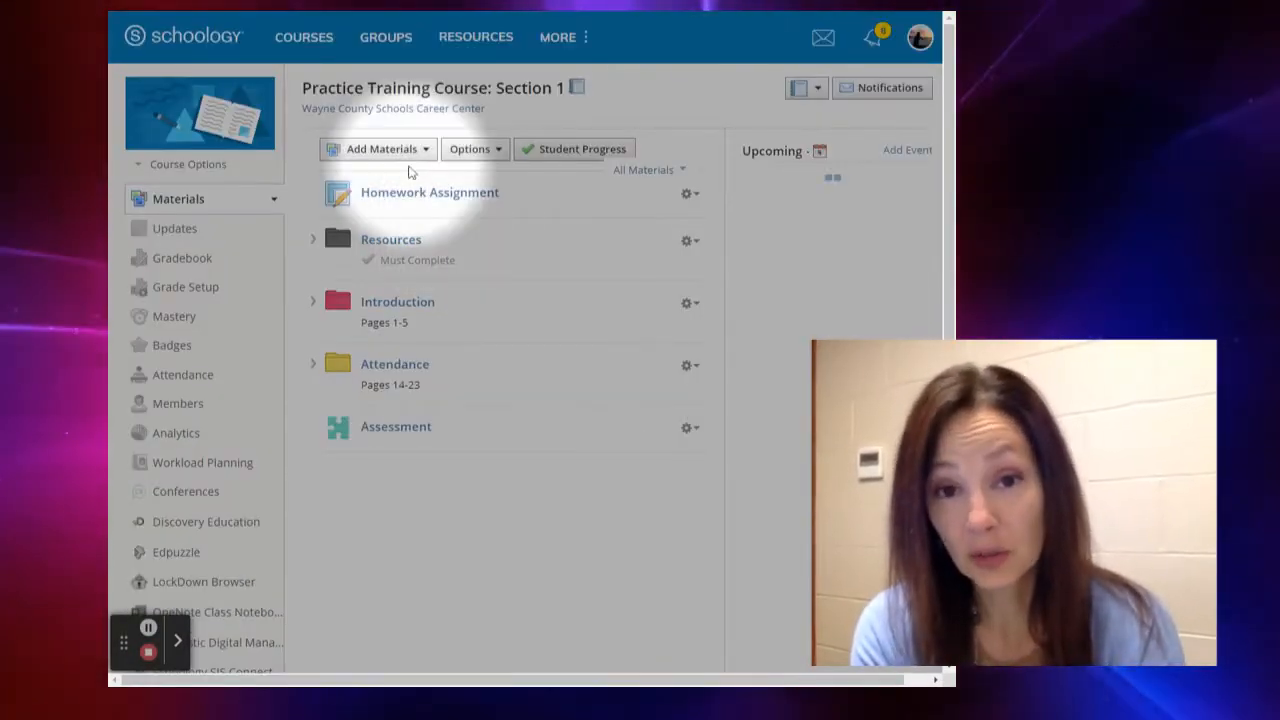
{"action": "left_click", "coordinate": [426, 150]}
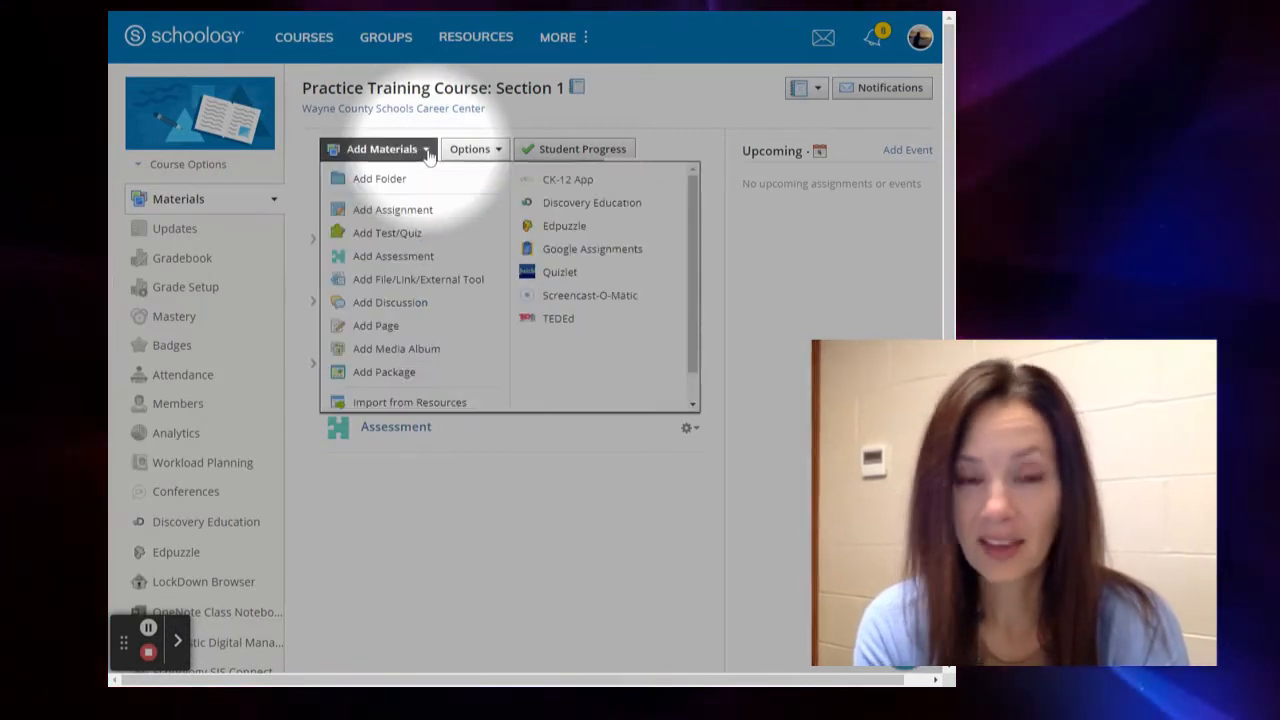
{"action": "left_click", "coordinate": [393, 256]}
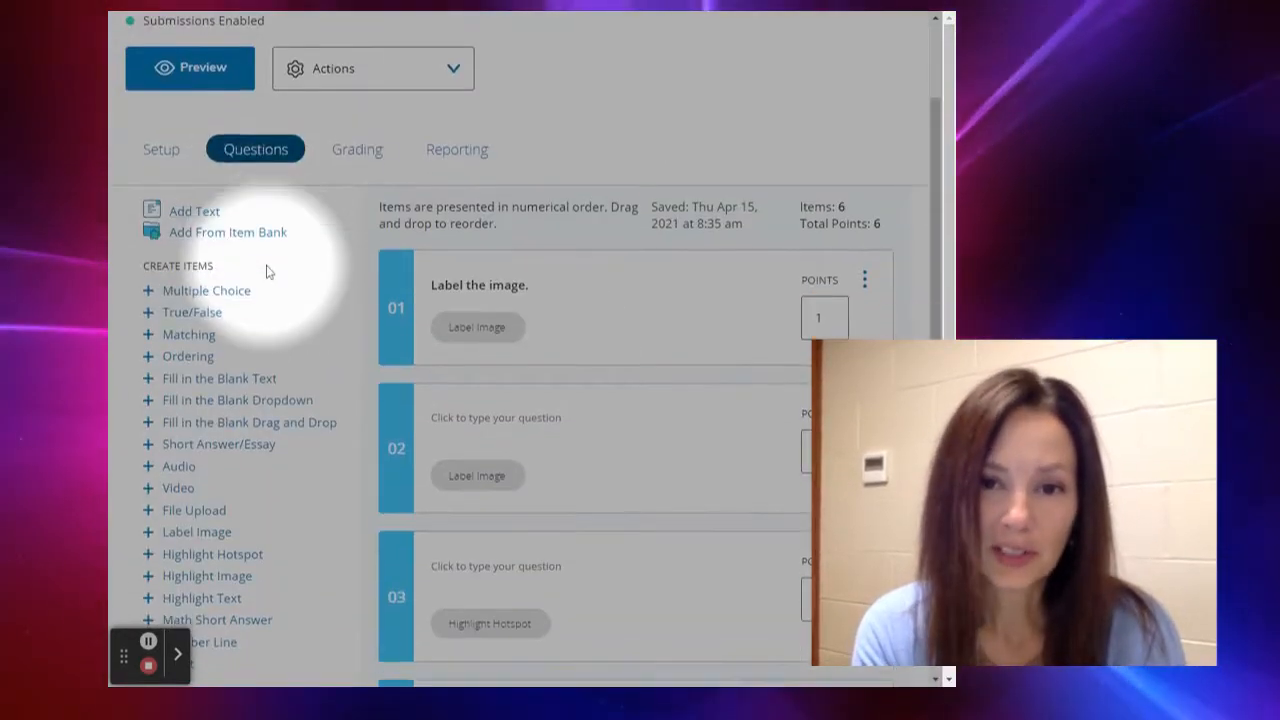
{"action": "scroll", "coordinate": [266, 271], "scroll_direction": "down", "scroll_amount": 3}
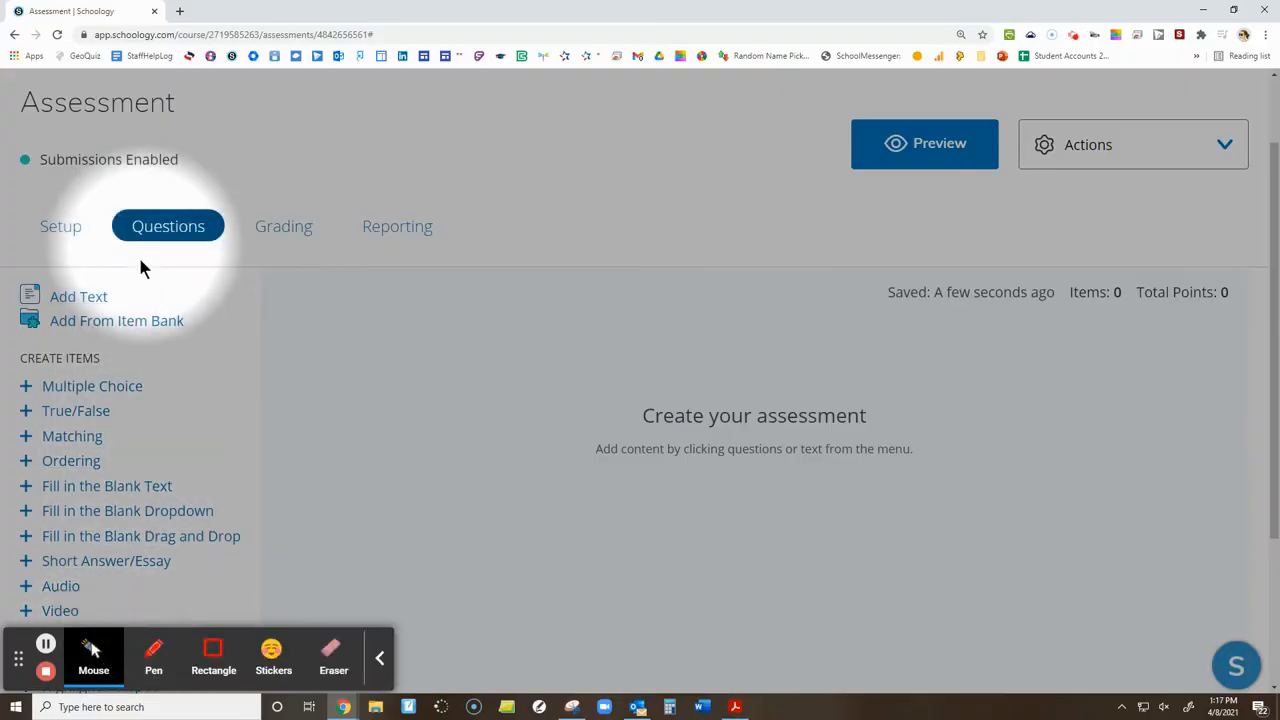
Add a Label Image question to the assessment
{"action": "scroll", "coordinate": [140, 266], "scroll_direction": "down", "scroll_amount": 4}
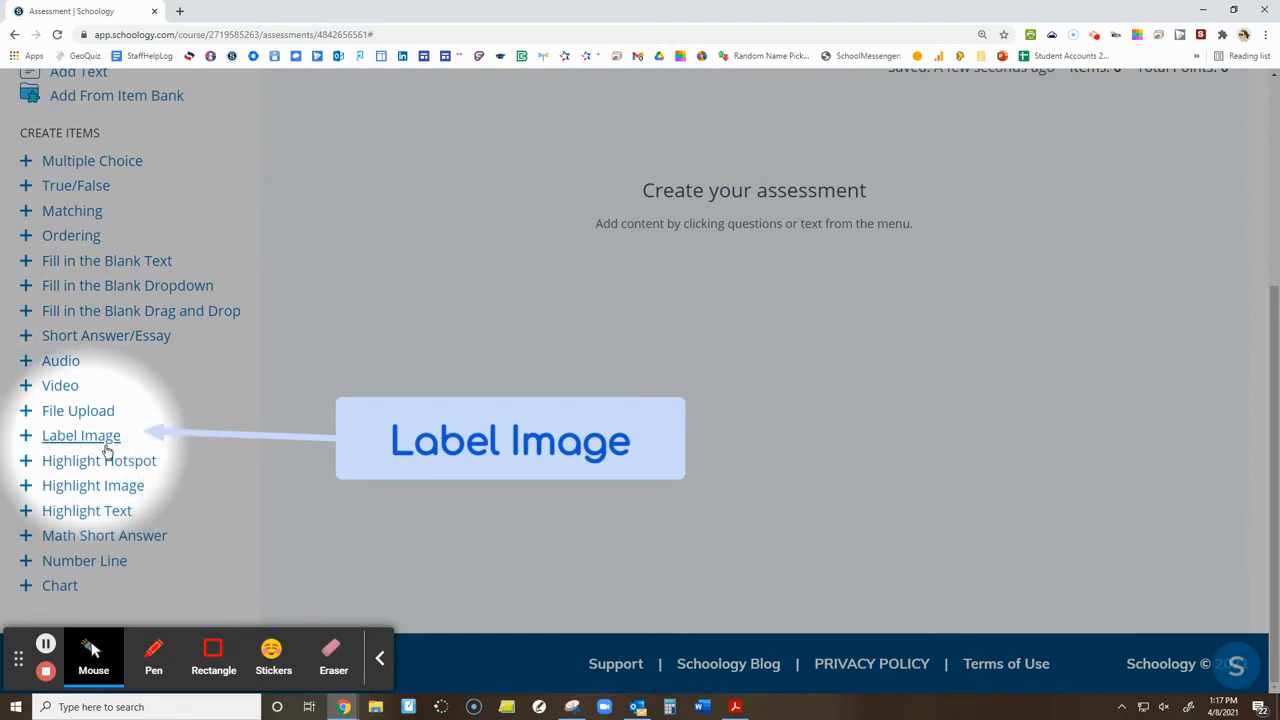
{"action": "left_click", "coordinate": [100, 438]}
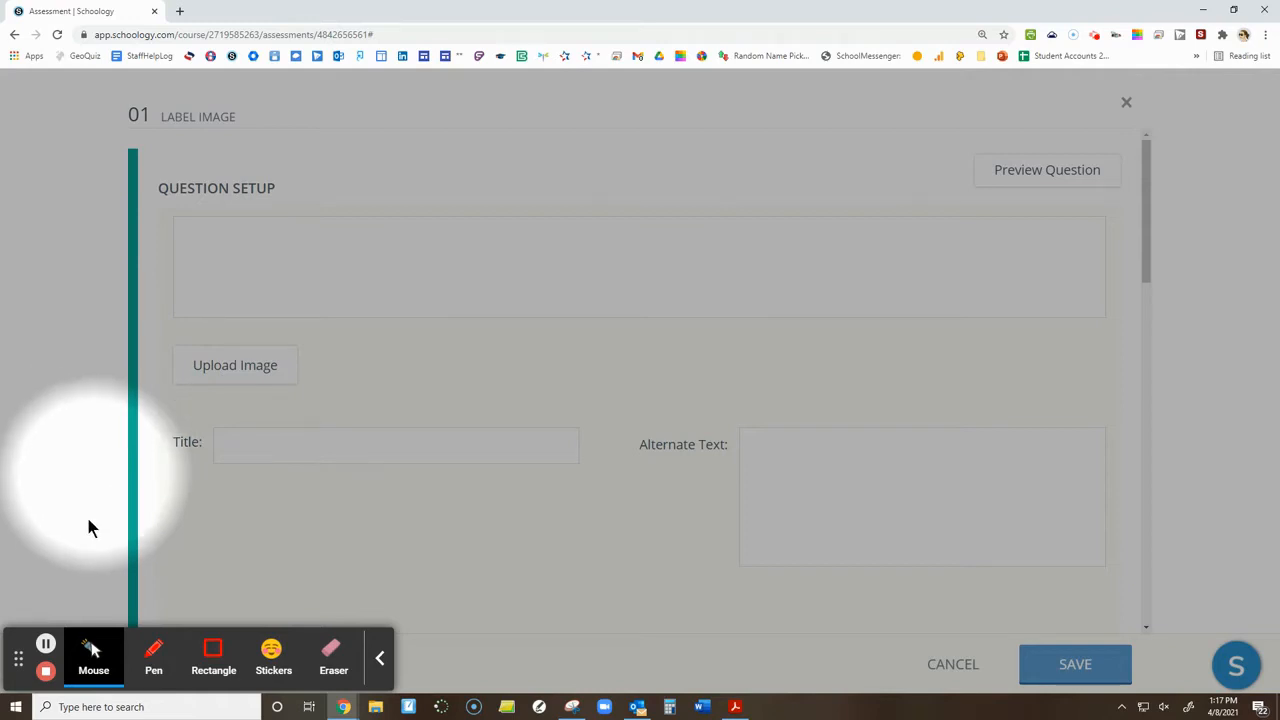
{"action": "left_click", "coordinate": [70, 675]}
{"action": "scroll", "coordinate": [366, 215], "scroll_direction": "down", "scroll_amount": 2}
{"action": "scroll", "coordinate": [368, 286], "scroll_direction": "up", "scroll_amount": 2}
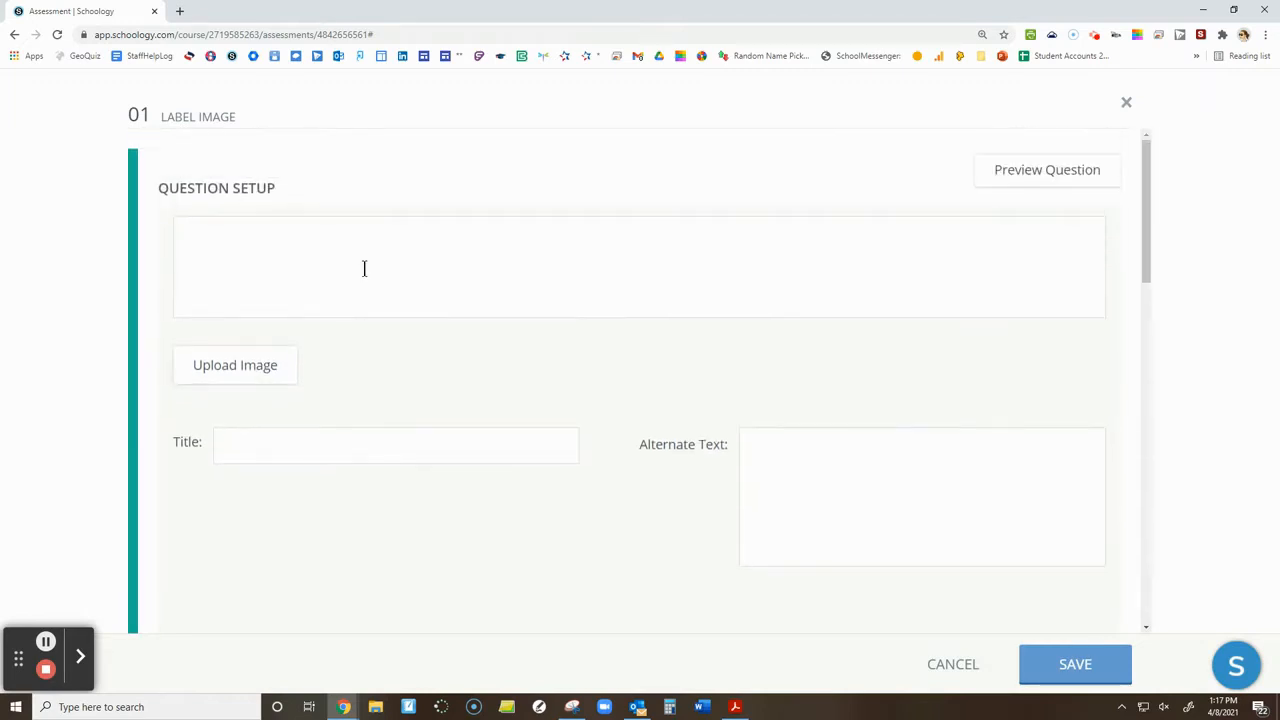
Enter "Label the image." as the question's instruction text
{"action": "left_click", "coordinate": [364, 268]}
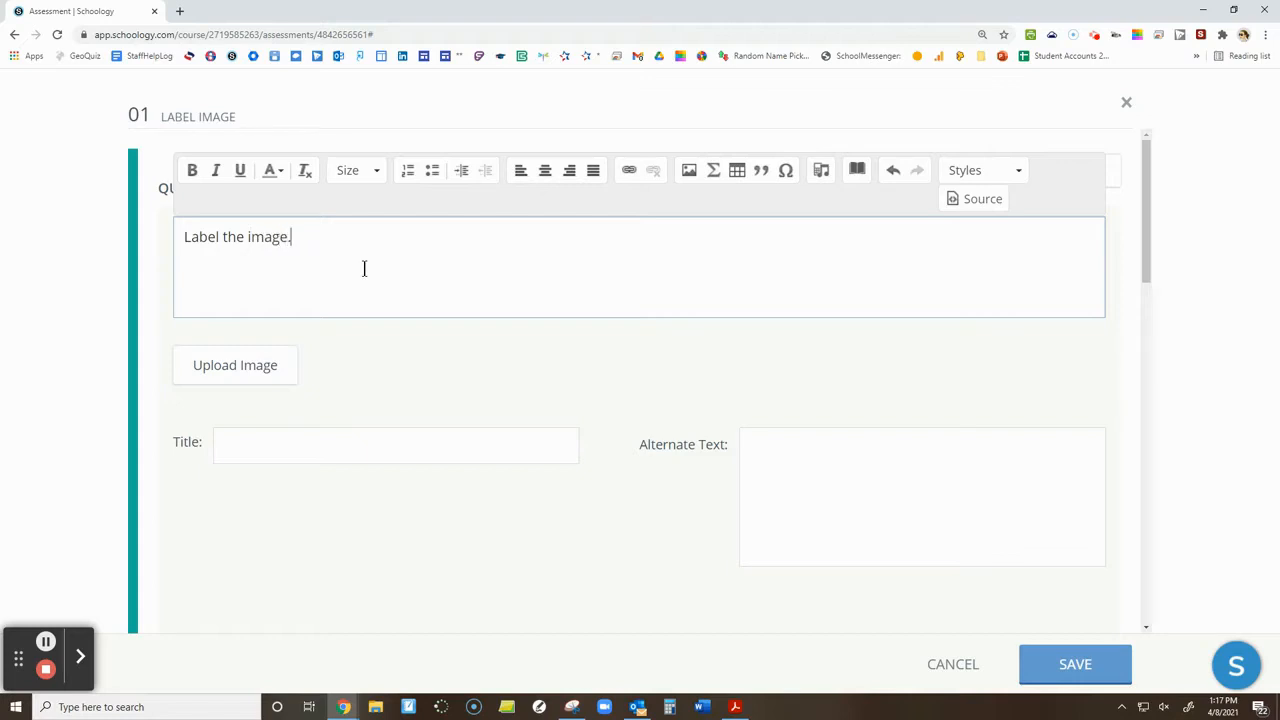
{"action": "scroll", "coordinate": [362, 292], "scroll_direction": "down", "scroll_amount": 4}
{"action": "scroll", "coordinate": [377, 250], "scroll_direction": "up", "scroll_amount": 1}
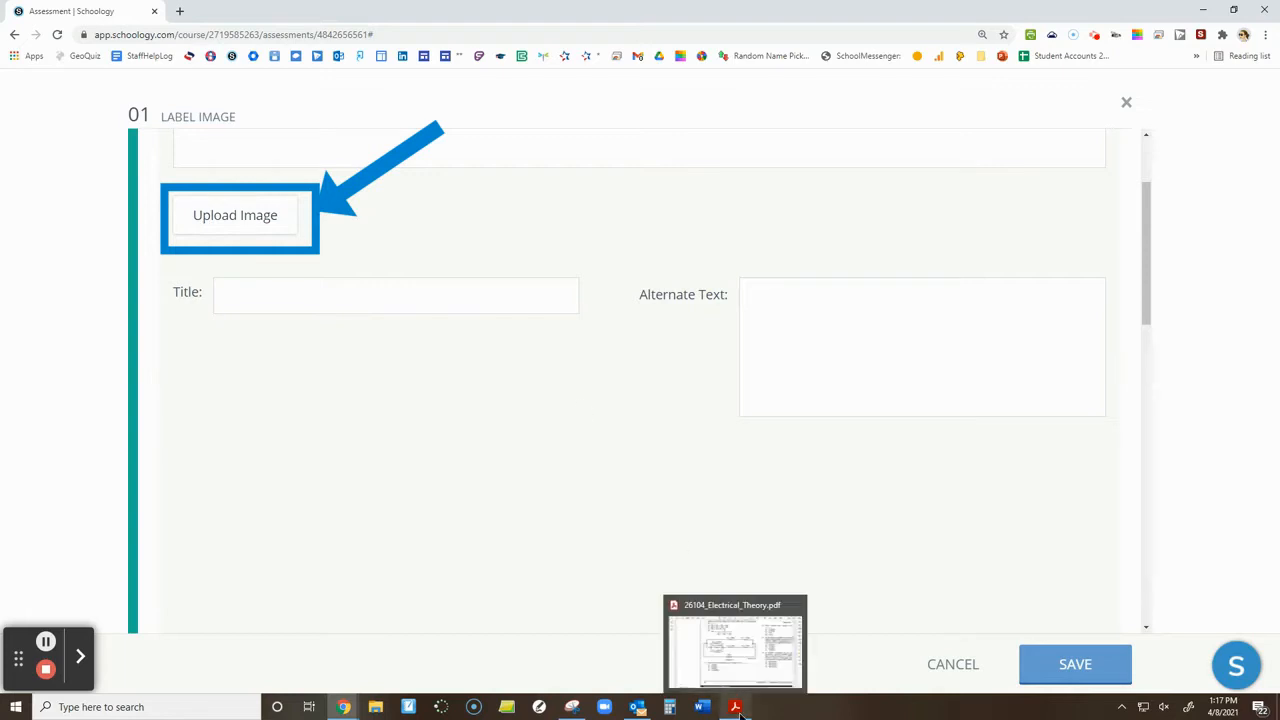
Switch to 26104_Electrical_Theory.pdf in Acrobat and capture the Figure 1 circuit diagram with Snipping Tool
{"action": "left_click", "coordinate": [700, 565]}
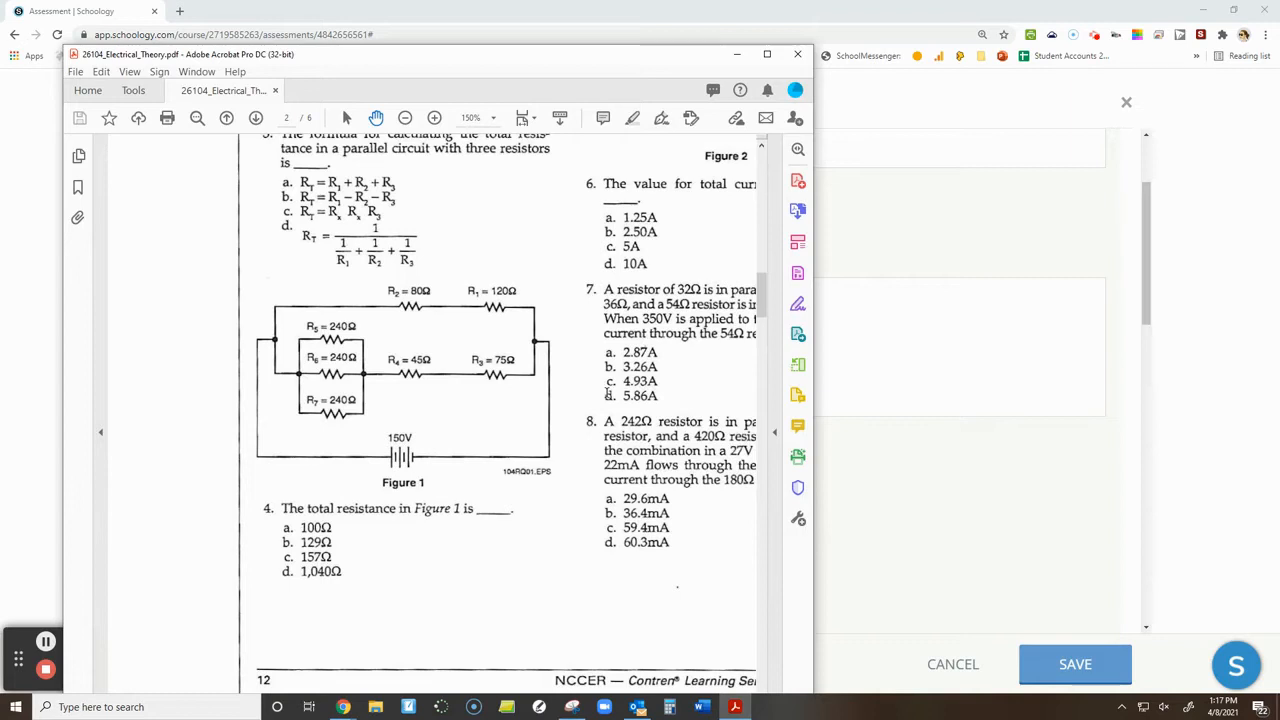
{"action": "left_click", "coordinate": [573, 707]}
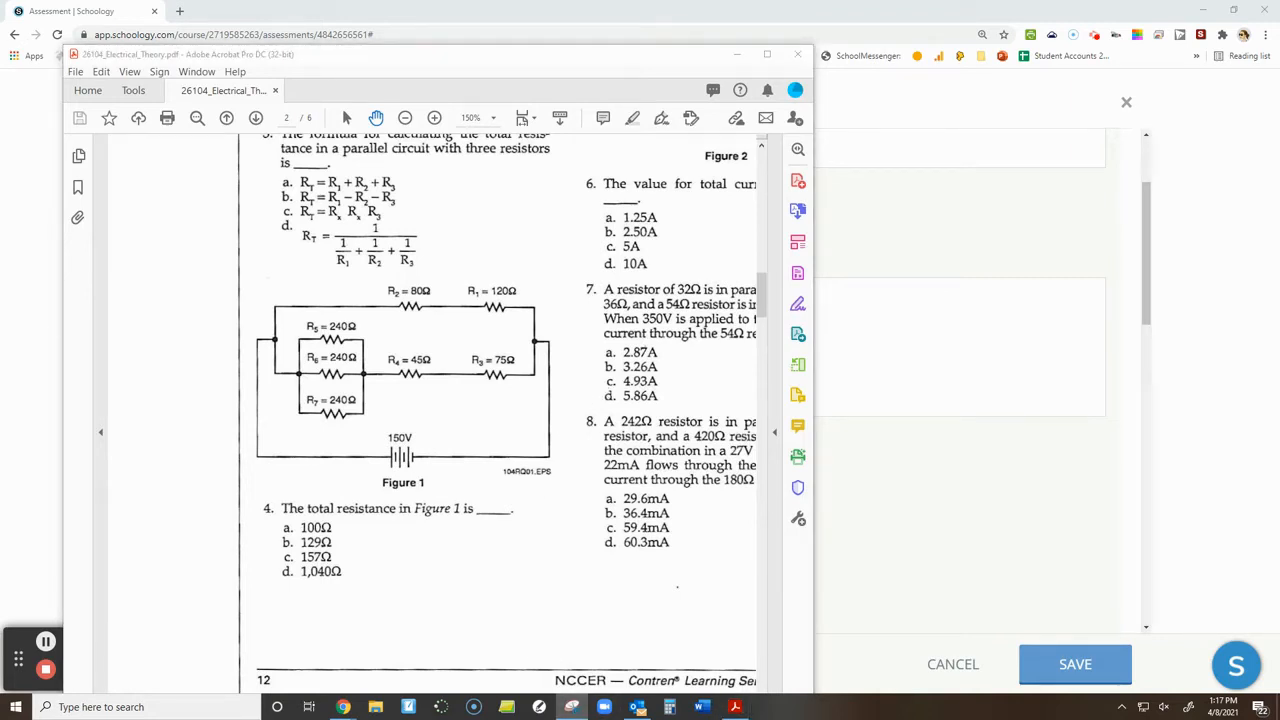
{"action": "left_click", "coordinate": [458, 197]}
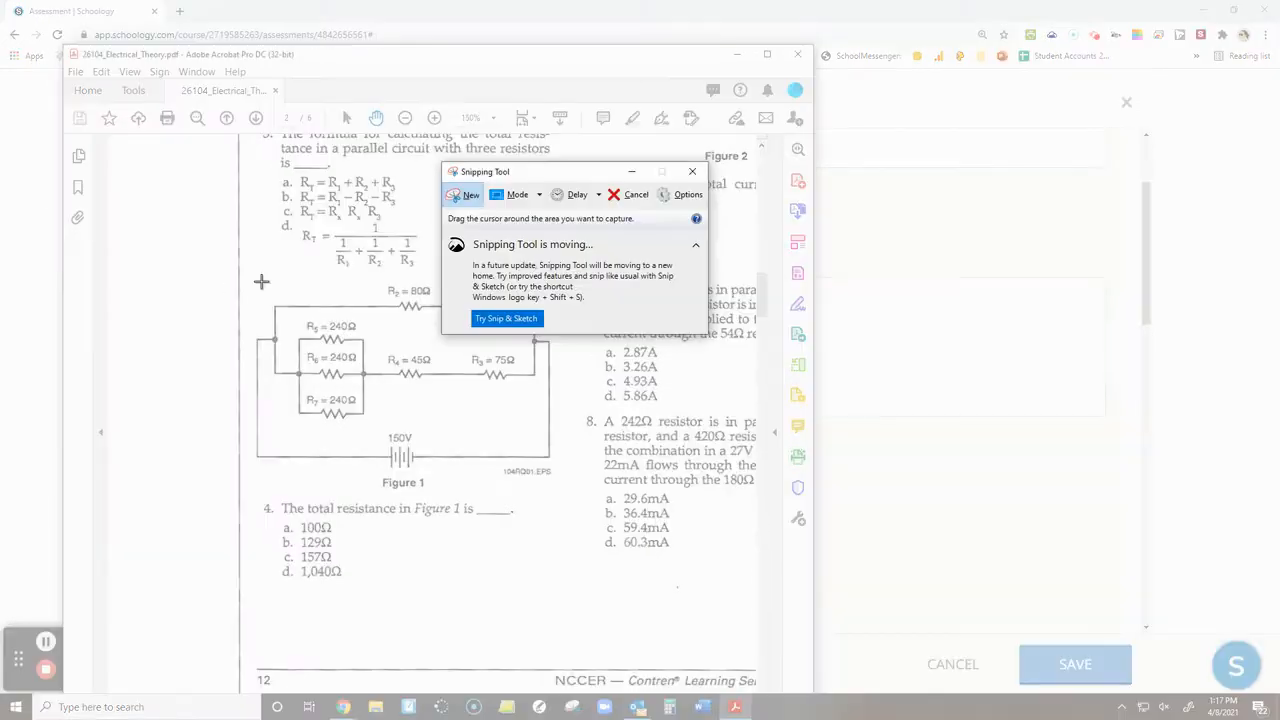
{"action": "left_click_drag", "start_coordinate": [255, 277], "coordinate": [569, 499]}
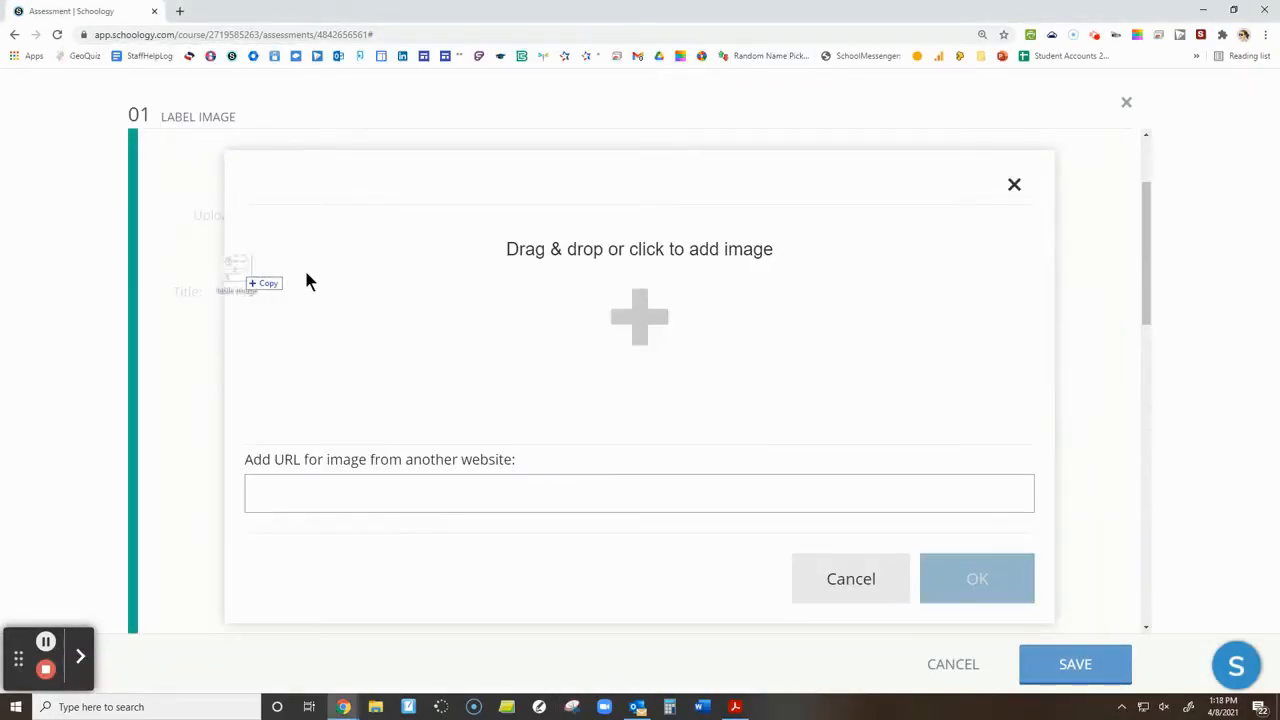
Upload the captured circuit diagram as the image of the Label Image question
{"action": "left_click_drag", "start_coordinate": [305, 272], "coordinate": [634, 308]}
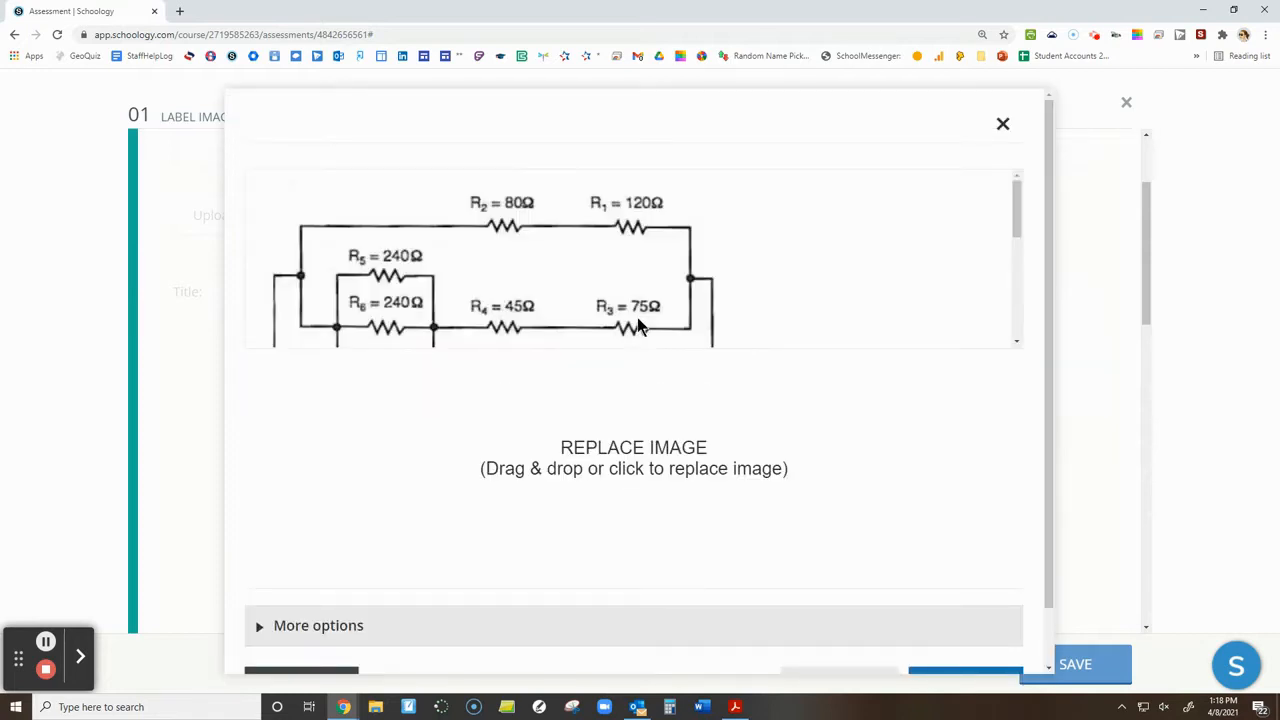
{"action": "left_click", "coordinate": [952, 628]}
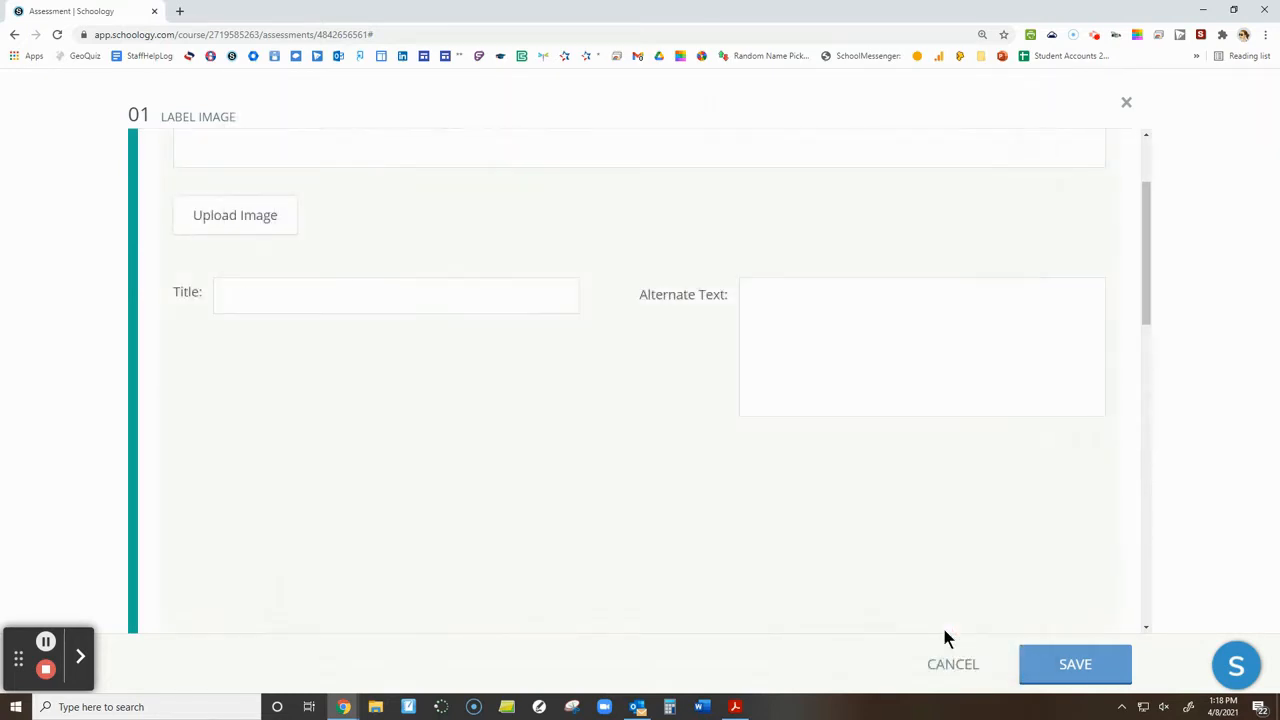
{"action": "scroll", "coordinate": [463, 477], "scroll_direction": "down", "scroll_amount": 2}
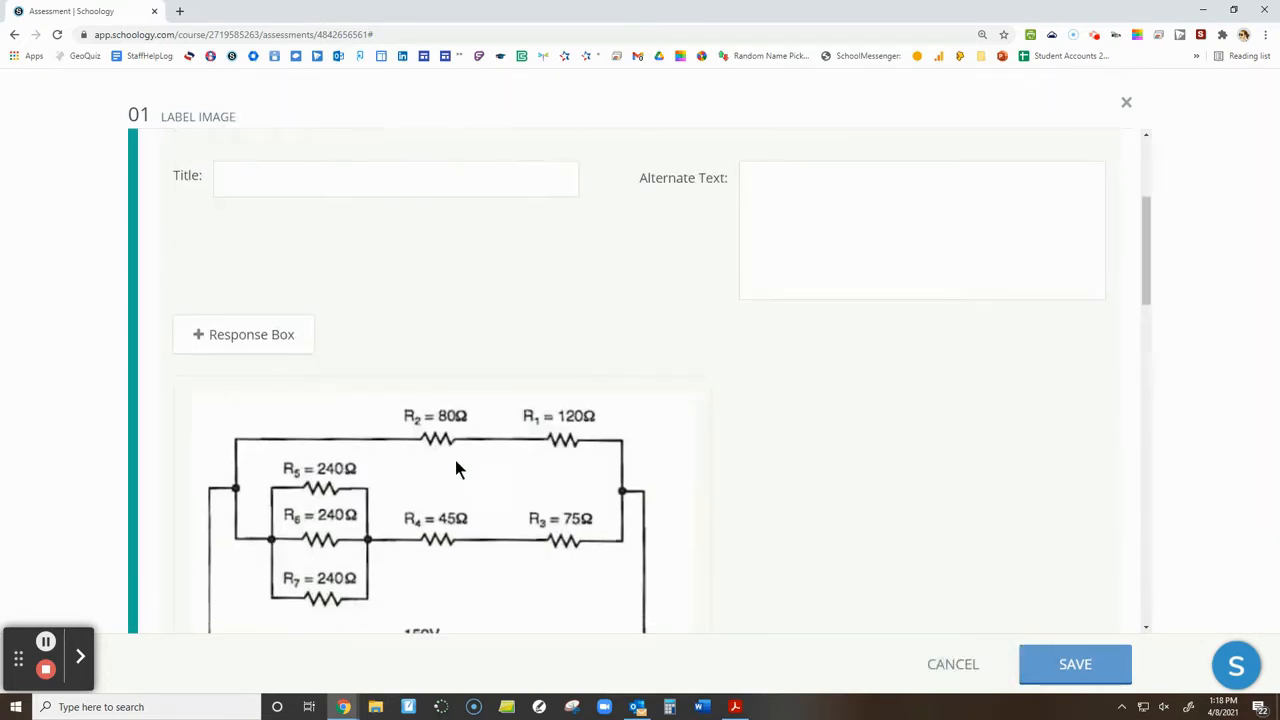
Add three response boxes to the circuit image, placing them over the R2, 150V and R4 labels
{"action": "scroll", "coordinate": [375, 497], "scroll_direction": "down", "scroll_amount": 1}
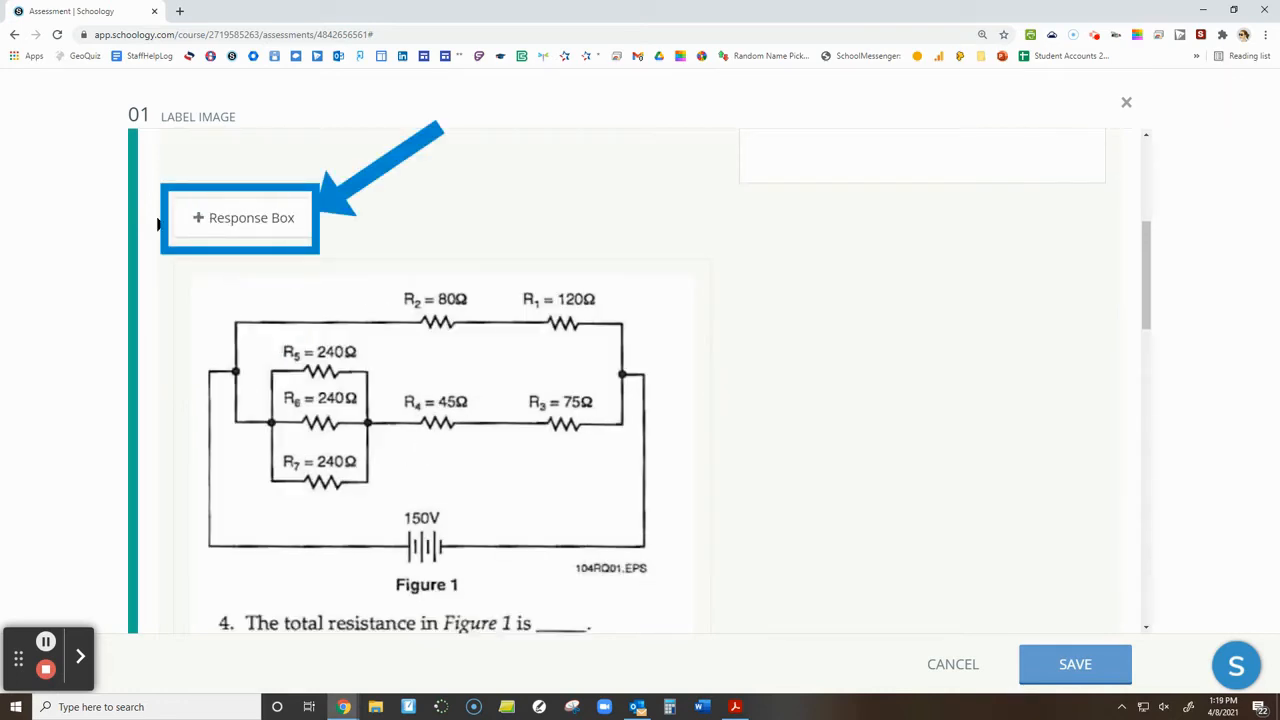
{"action": "left_click", "coordinate": [247, 218]}
{"action": "left_click", "coordinate": [222, 317]}
{"action": "left_click_drag", "start_coordinate": [222, 317], "coordinate": [417, 284]}
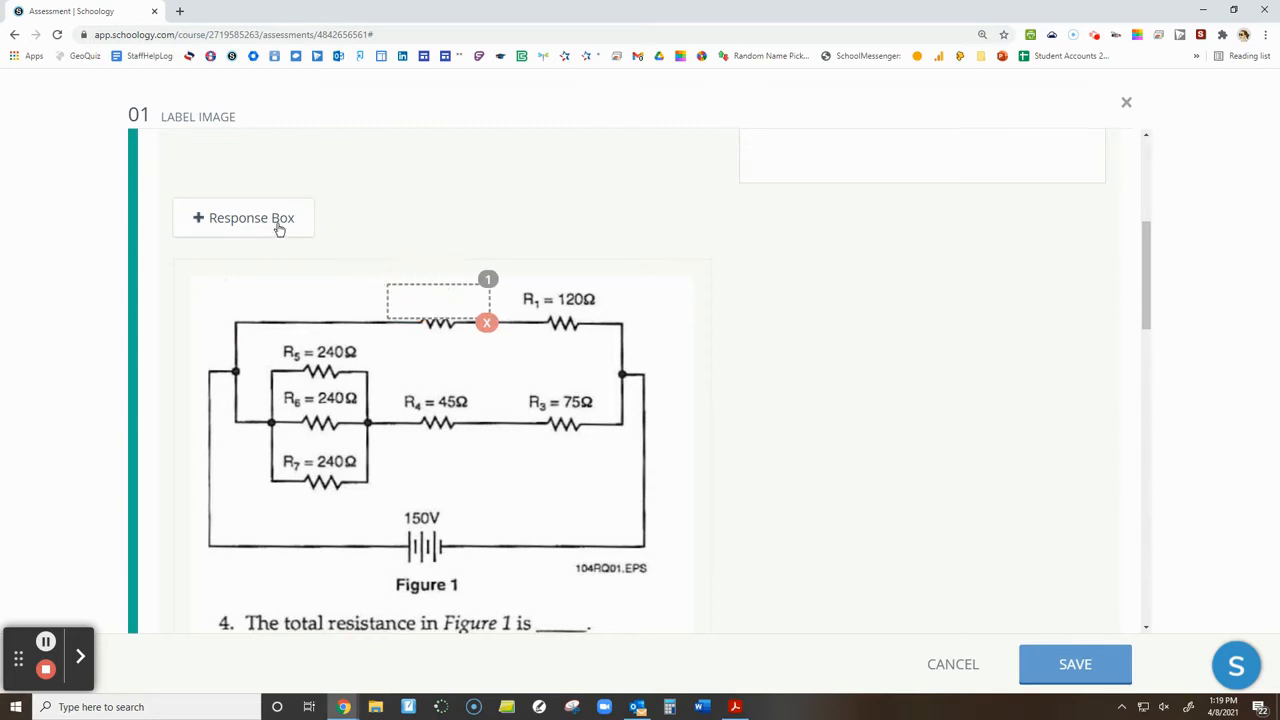
{"action": "left_click", "coordinate": [277, 228]}
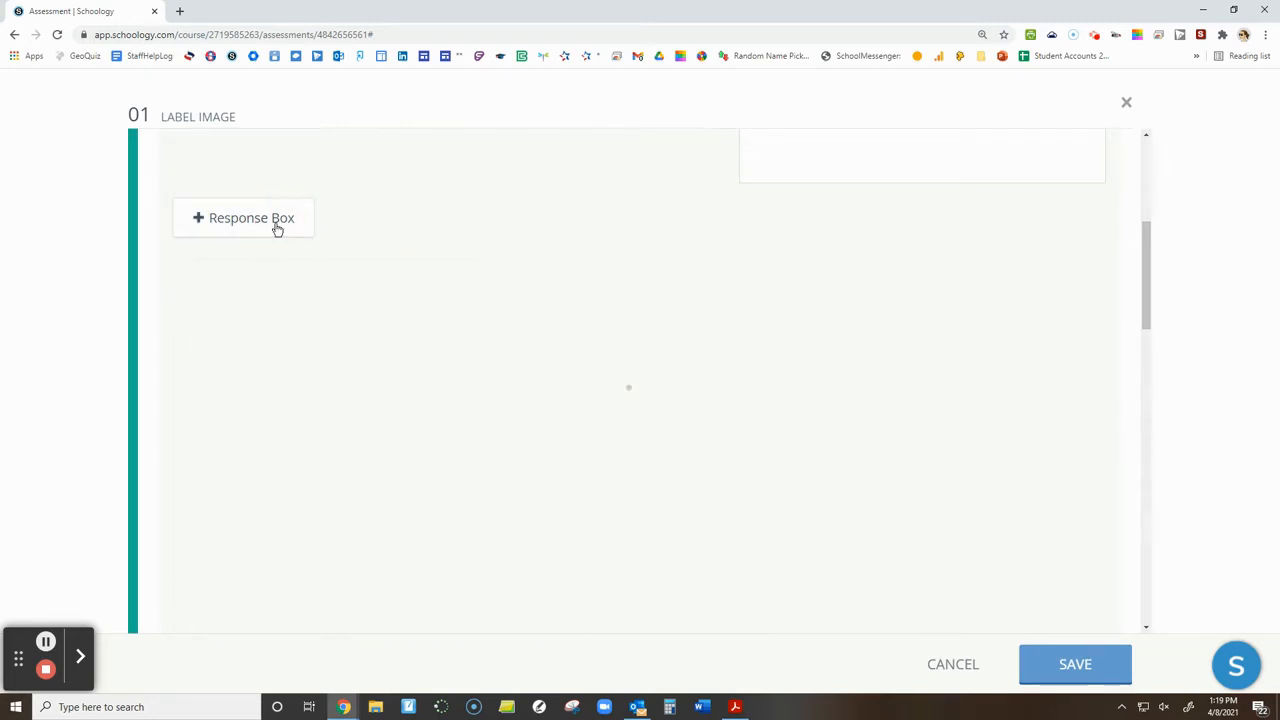
{"action": "left_click_drag", "start_coordinate": [340, 320], "coordinate": [407, 517]}
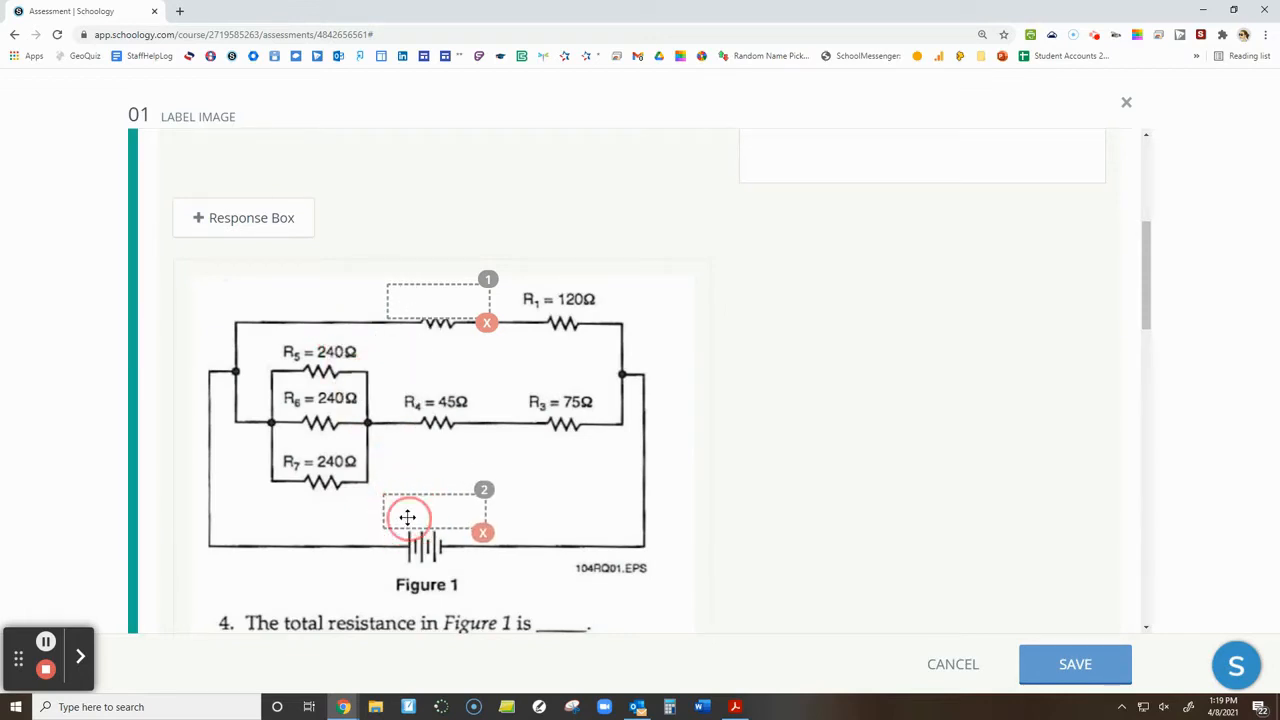
{"action": "left_click", "coordinate": [251, 220]}
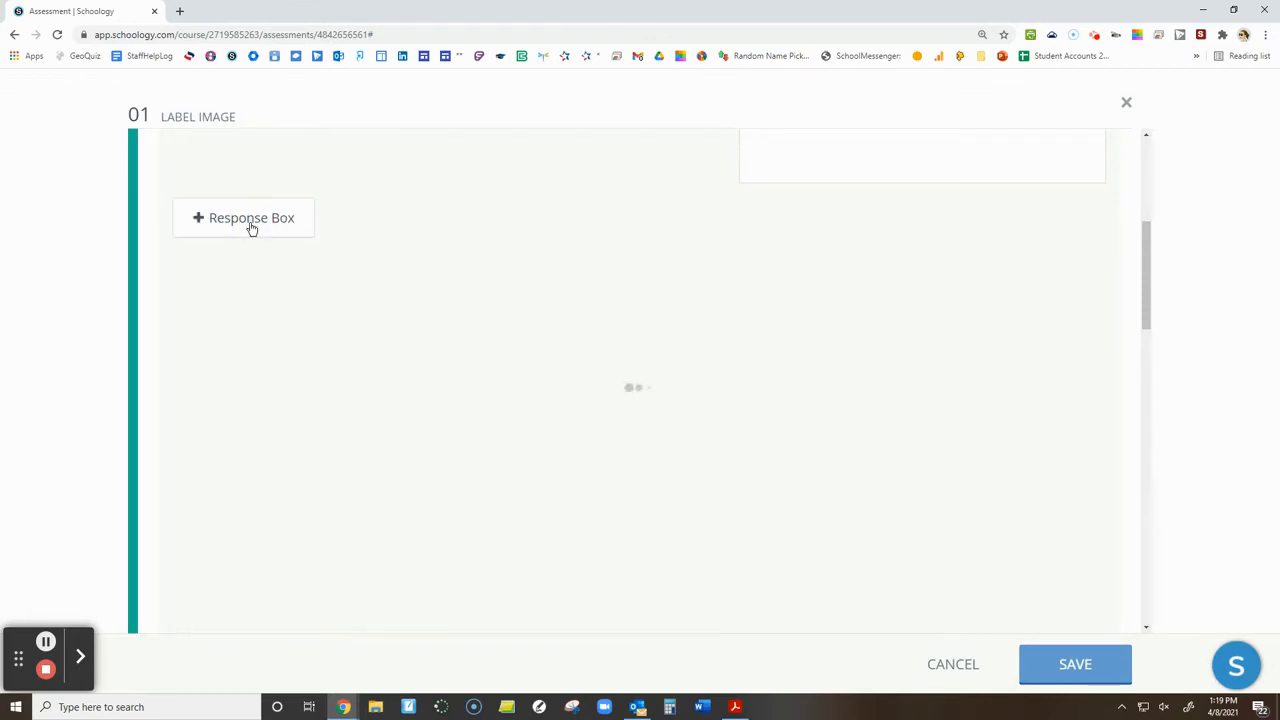
{"action": "left_click_drag", "start_coordinate": [504, 321], "coordinate": [450, 400]}
Add "R2=80Q" and "150V" as possible responses for the question
{"action": "scroll", "coordinate": [484, 431], "scroll_direction": "down", "scroll_amount": 2}
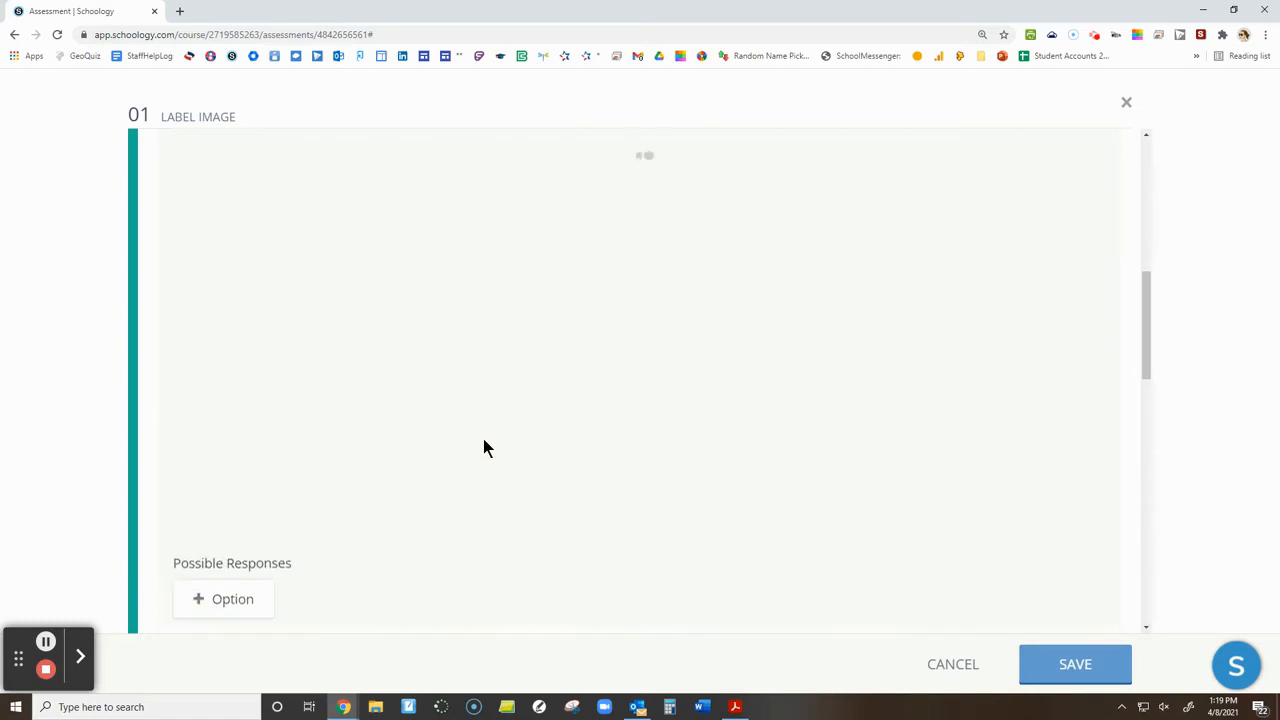
{"action": "scroll", "coordinate": [376, 443], "scroll_direction": "down", "scroll_amount": 3}
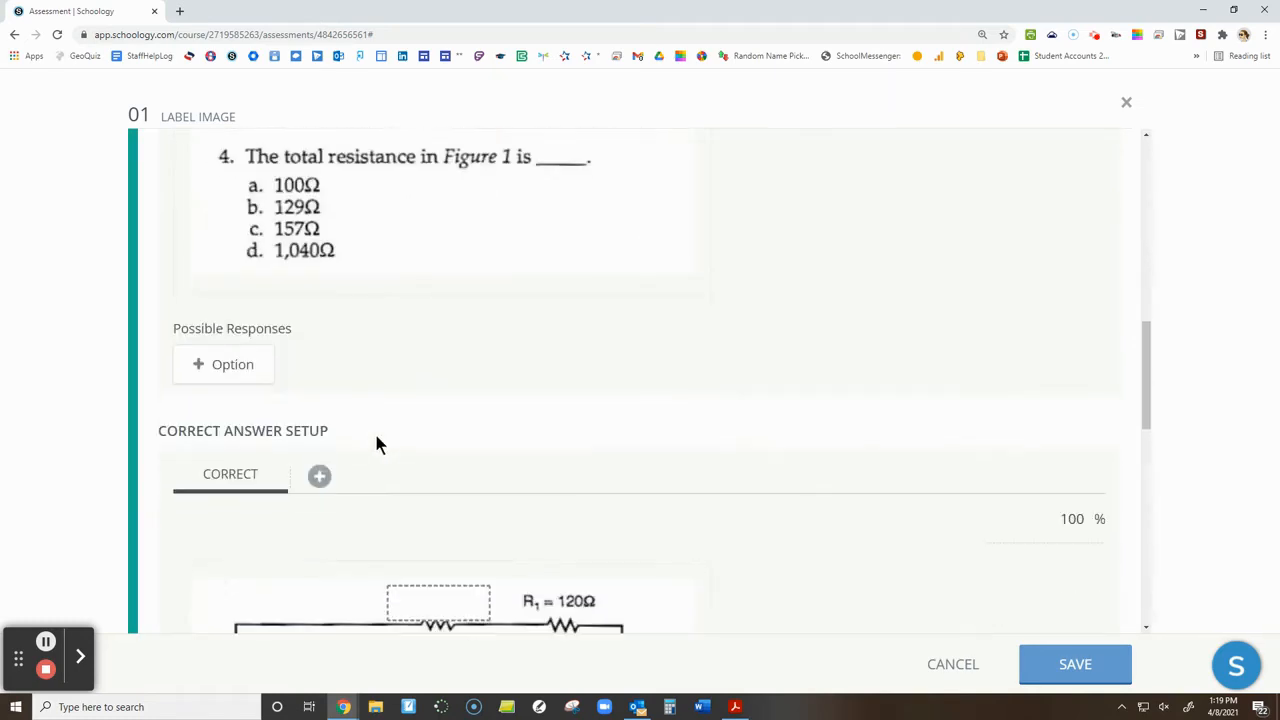
{"action": "left_click", "coordinate": [229, 371]}
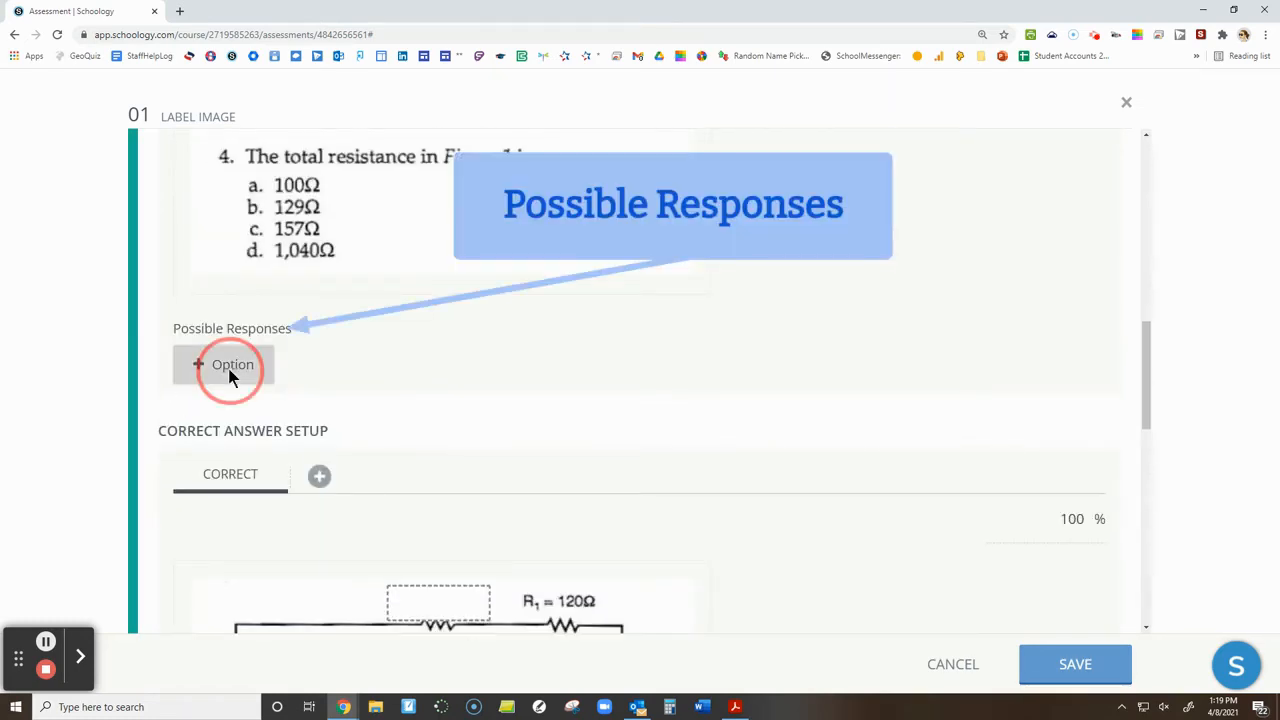
{"action": "left_click", "coordinate": [276, 366]}
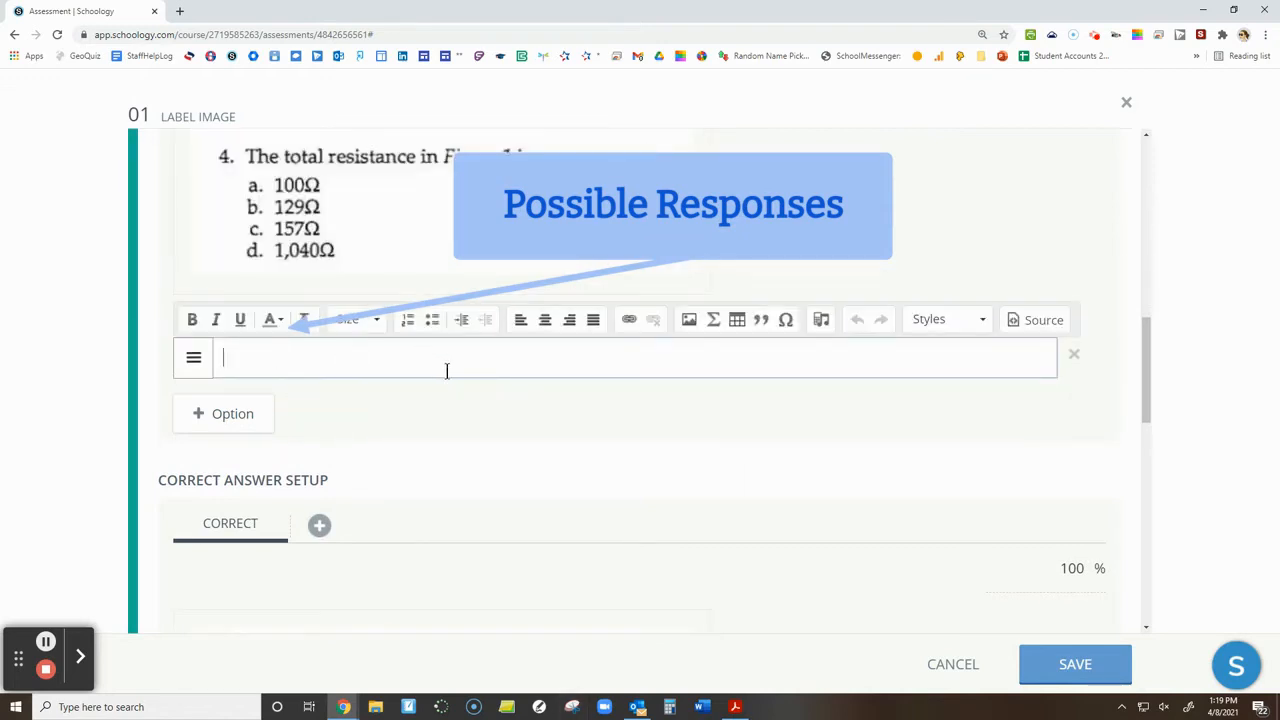
{"action": "scroll", "coordinate": [460, 525], "scroll_direction": "up", "scroll_amount": 3}
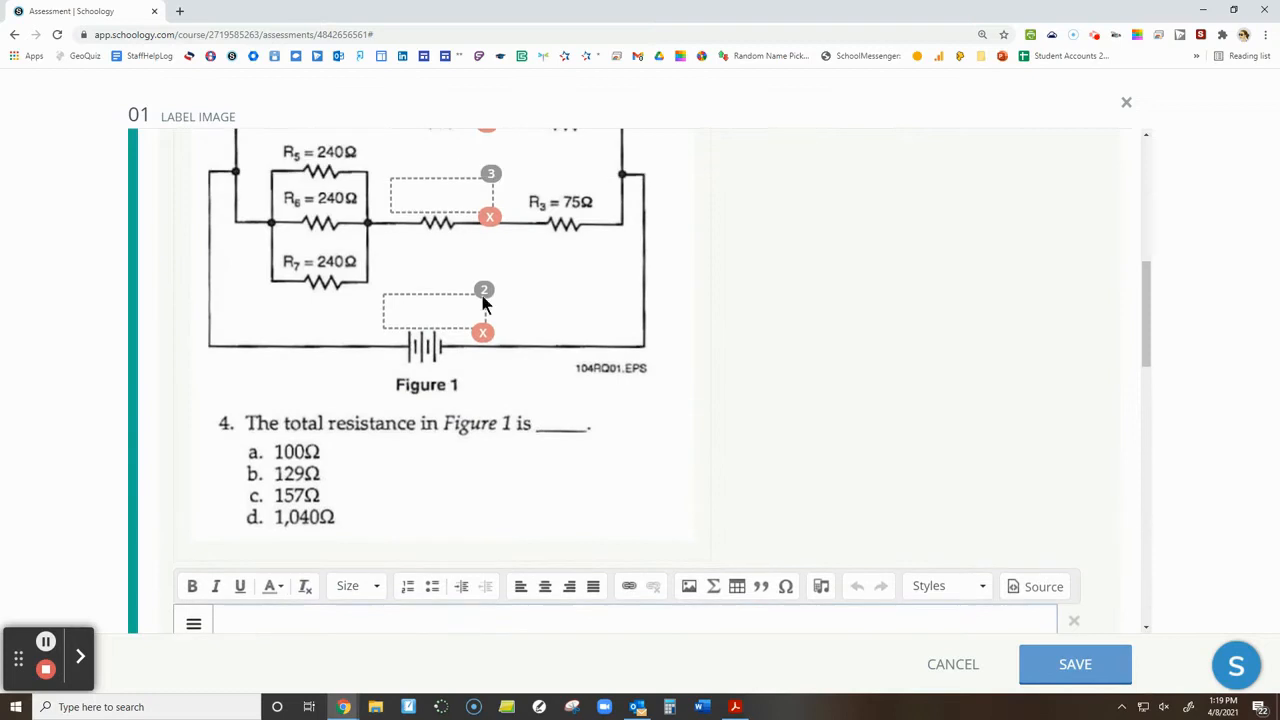
{"action": "scroll", "coordinate": [472, 368], "scroll_direction": "down", "scroll_amount": 3}
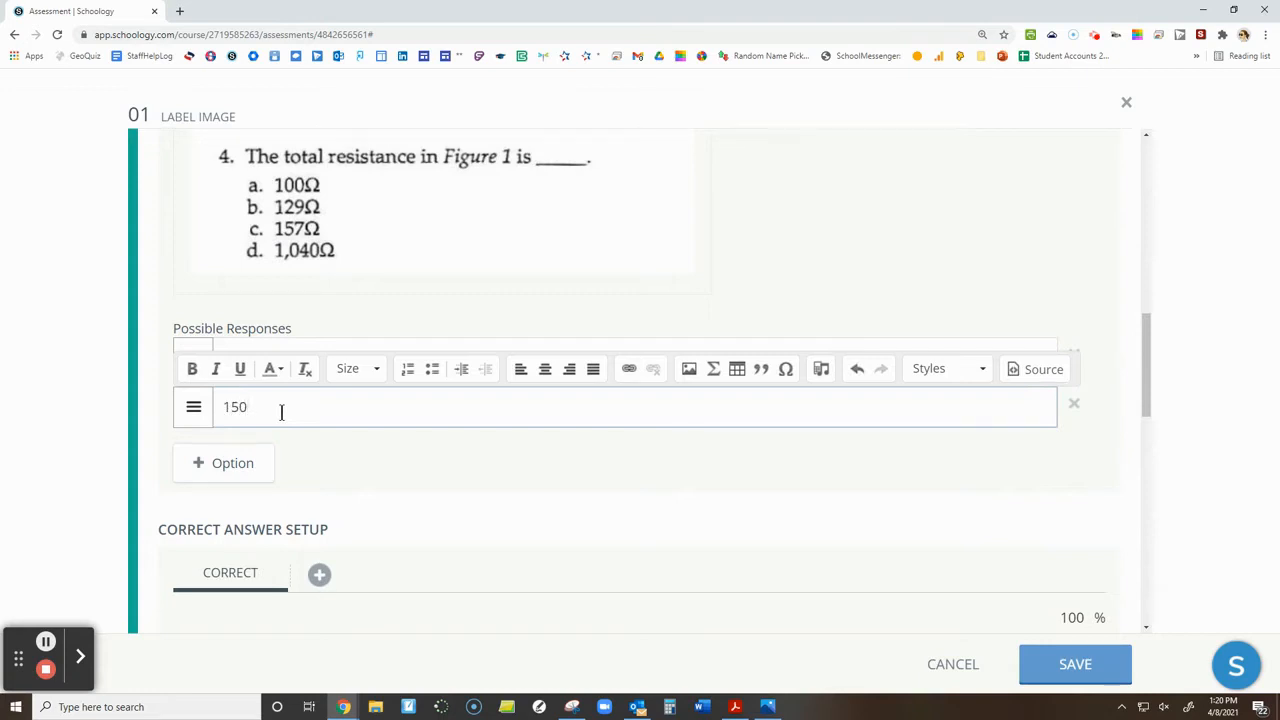
Try the bold formatting and image insertion options on the 150V response
{"action": "left_click_drag", "start_coordinate": [258, 407], "coordinate": [217, 408]}
{"action": "left_click", "coordinate": [190, 368]}
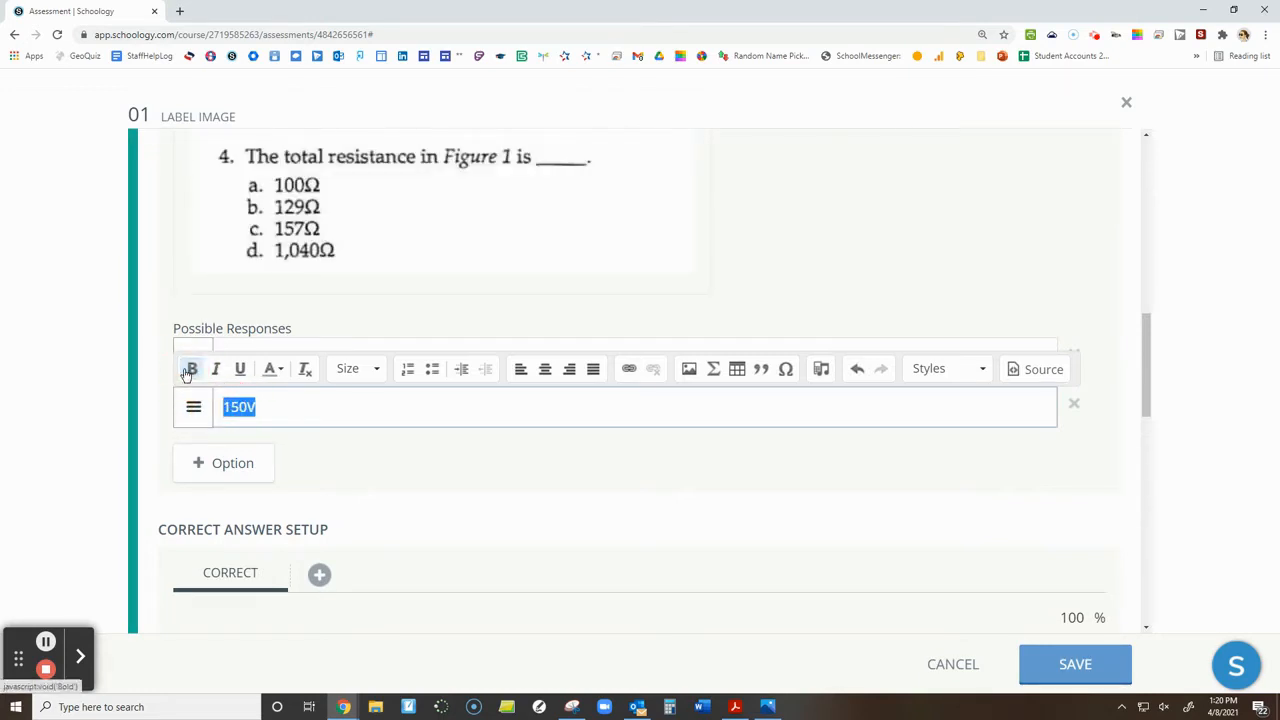
{"action": "left_click", "coordinate": [187, 371]}
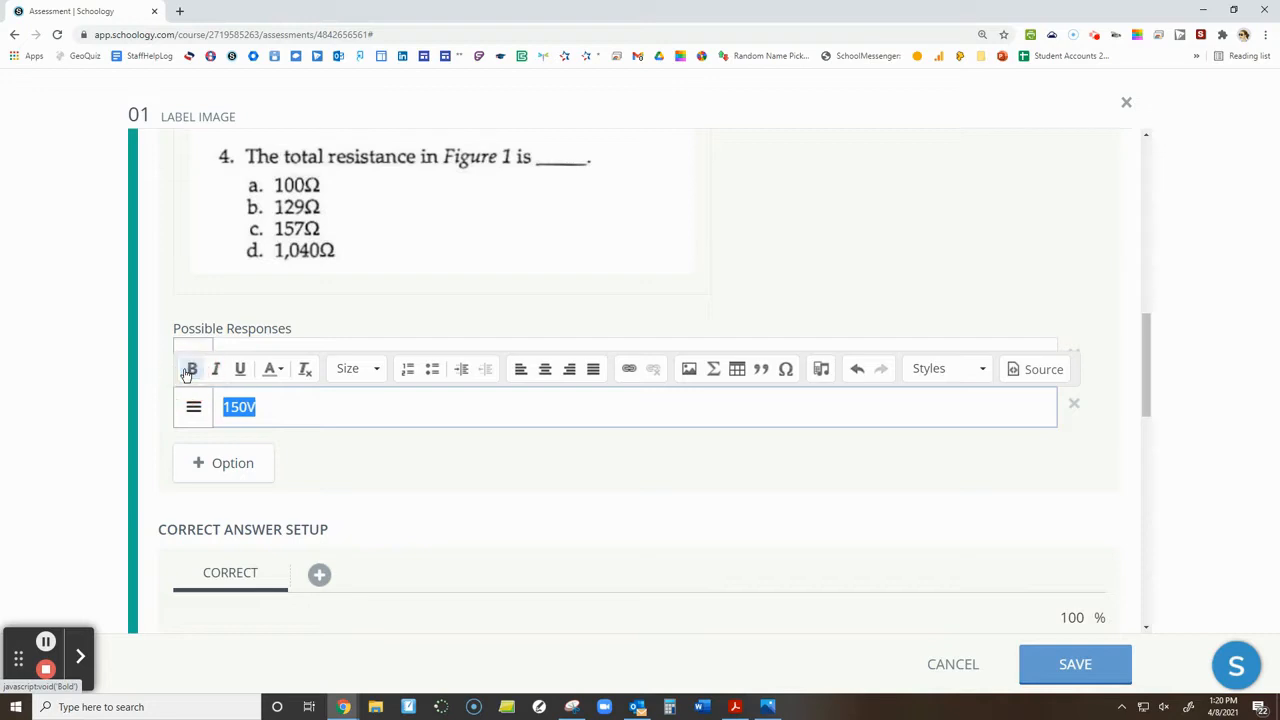
{"action": "left_click", "coordinate": [688, 371]}
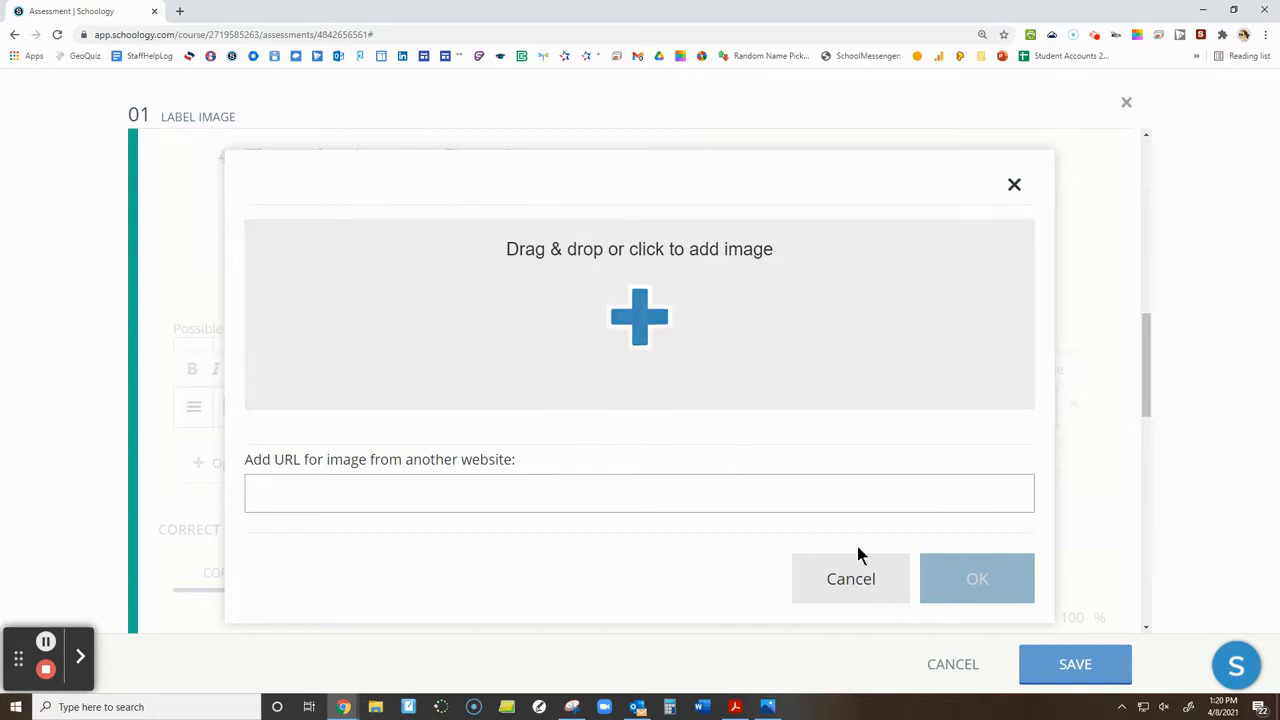
{"action": "left_click", "coordinate": [866, 583]}
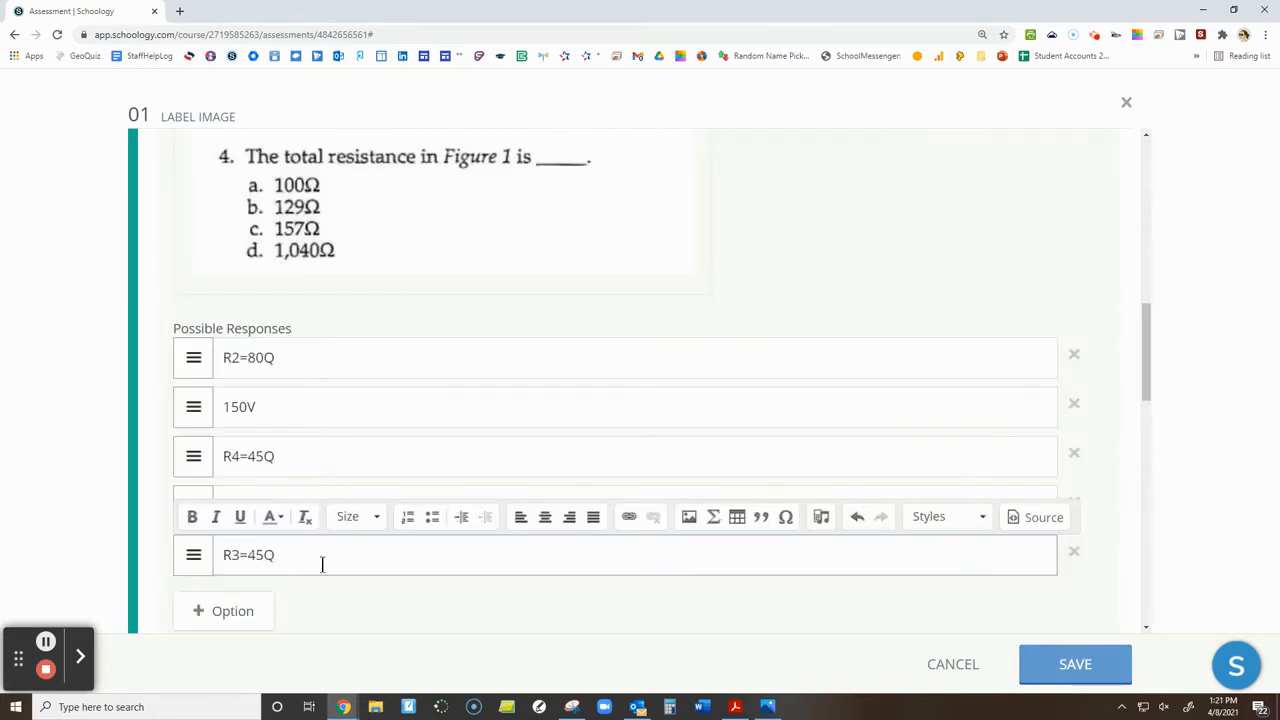
Review the possible responses, including the 160V and R3=45Q distractors, and the diagram in Correct Answer Setup
{"action": "scroll", "coordinate": [257, 443], "scroll_direction": "down", "scroll_amount": 2}
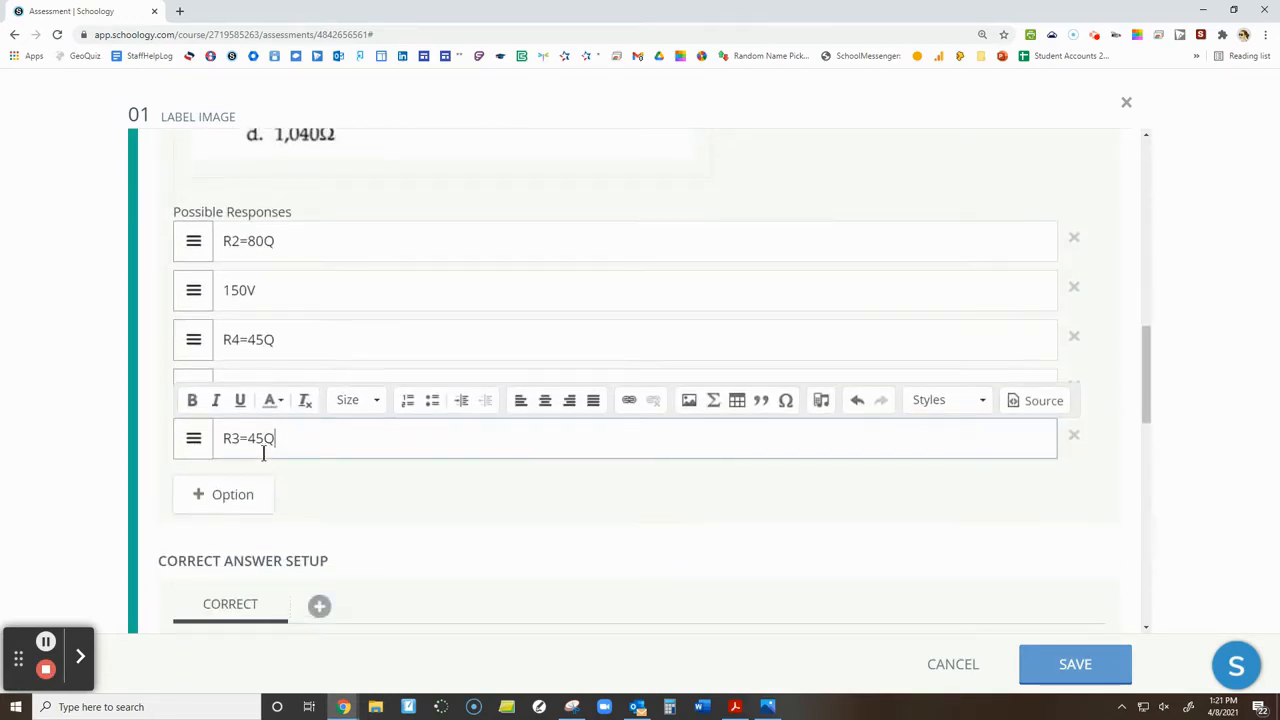
{"action": "left_click", "coordinate": [344, 389]}
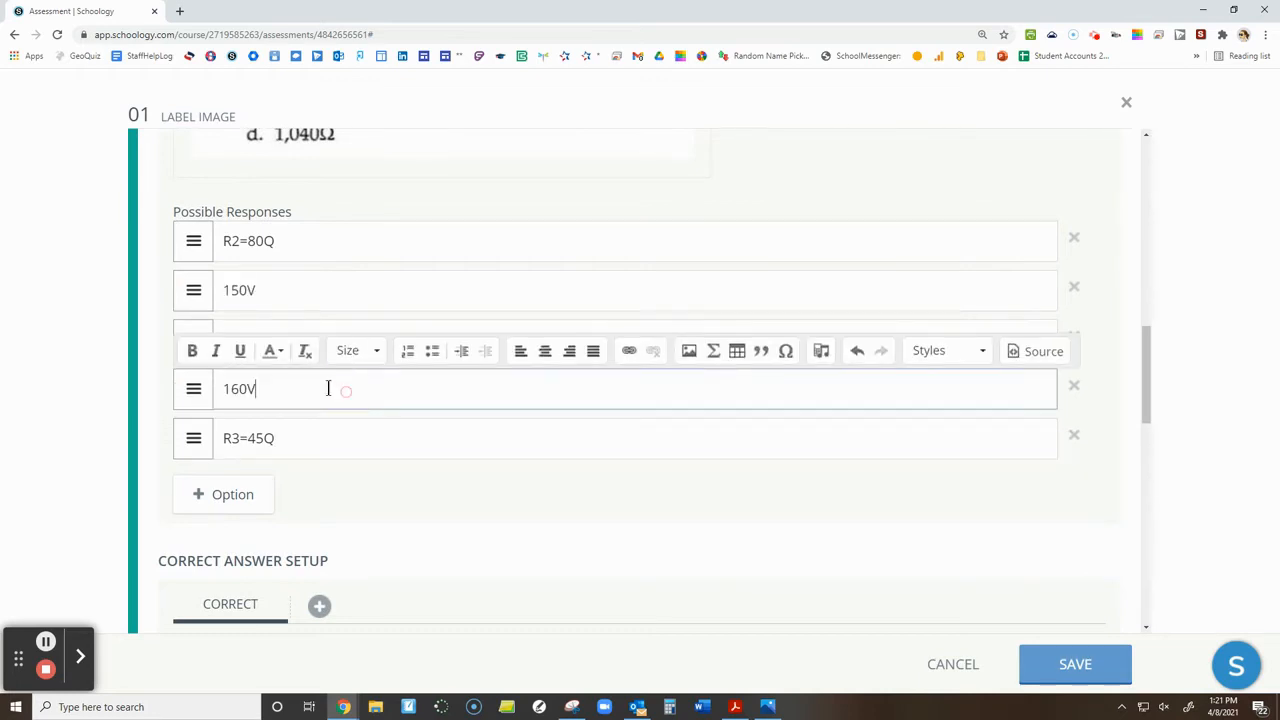
{"action": "scroll", "coordinate": [374, 500], "scroll_direction": "down", "scroll_amount": 2}
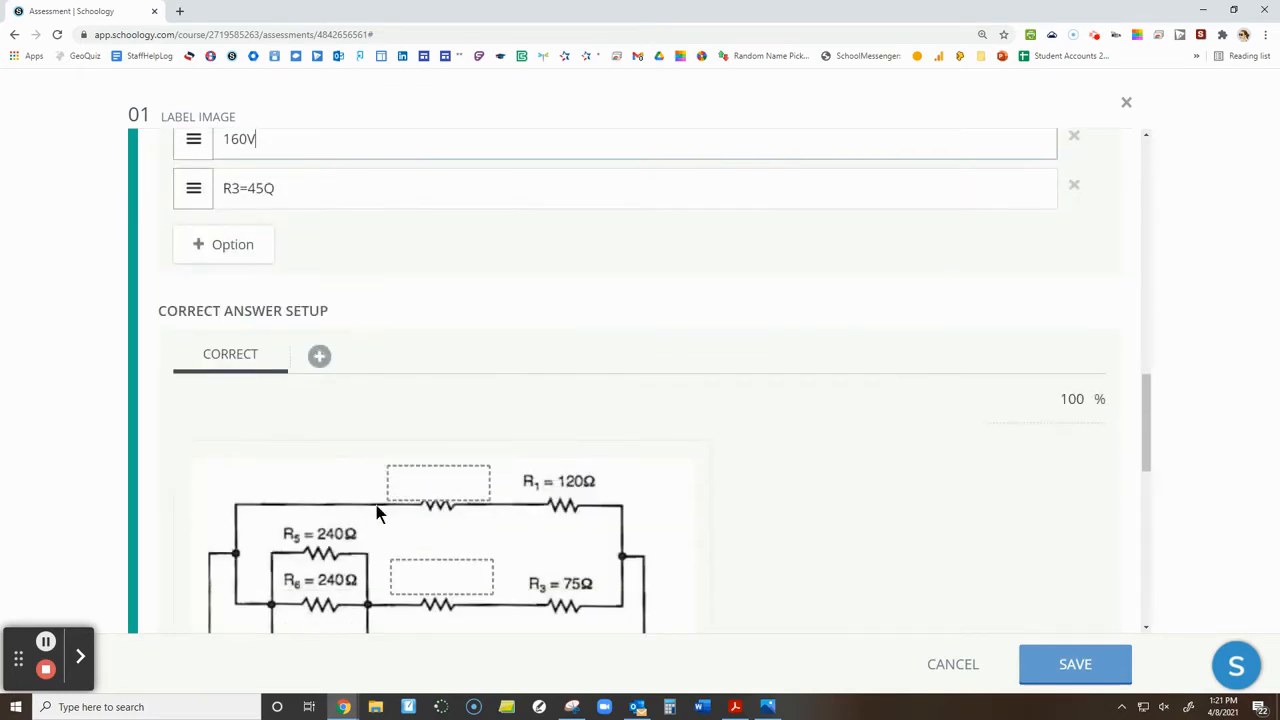
{"action": "scroll", "coordinate": [323, 397], "scroll_direction": "down", "scroll_amount": 2}
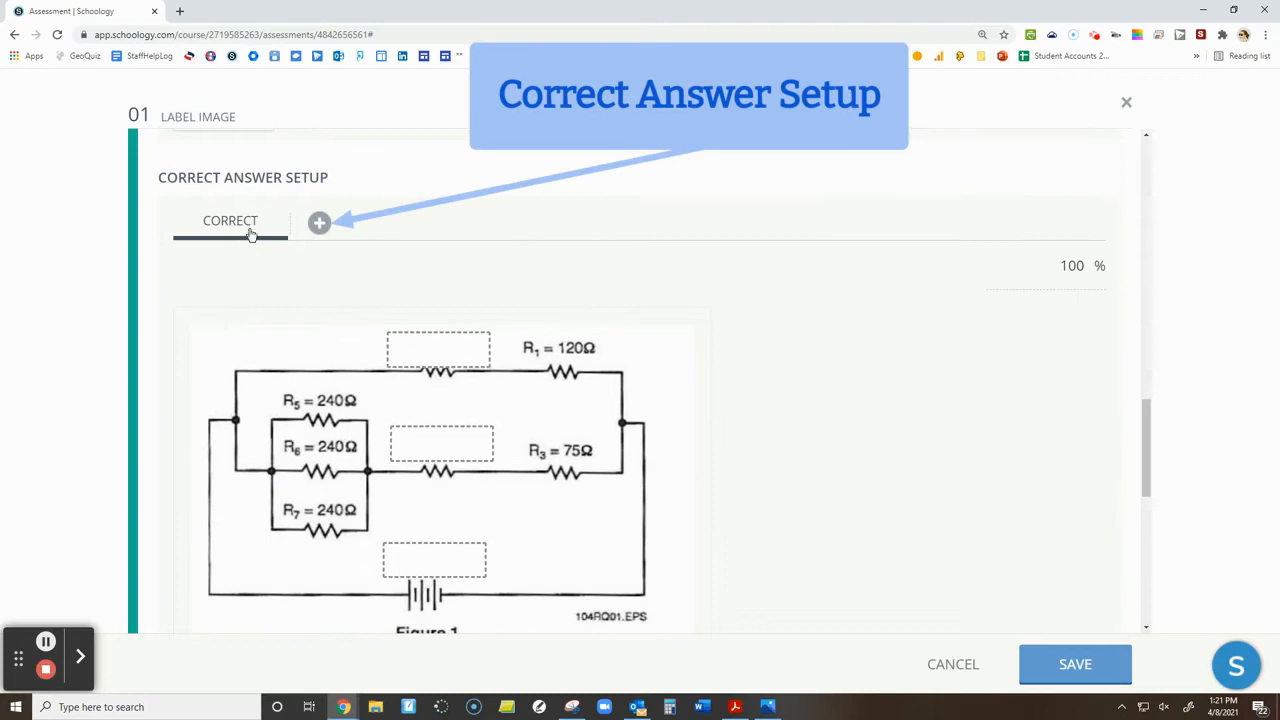
Set the correct answer by placing 150V at the battery, R2=80Q in the upper box and R4=45Q in the middle box, and save the question
{"action": "scroll", "coordinate": [390, 388], "scroll_direction": "down", "scroll_amount": 4}
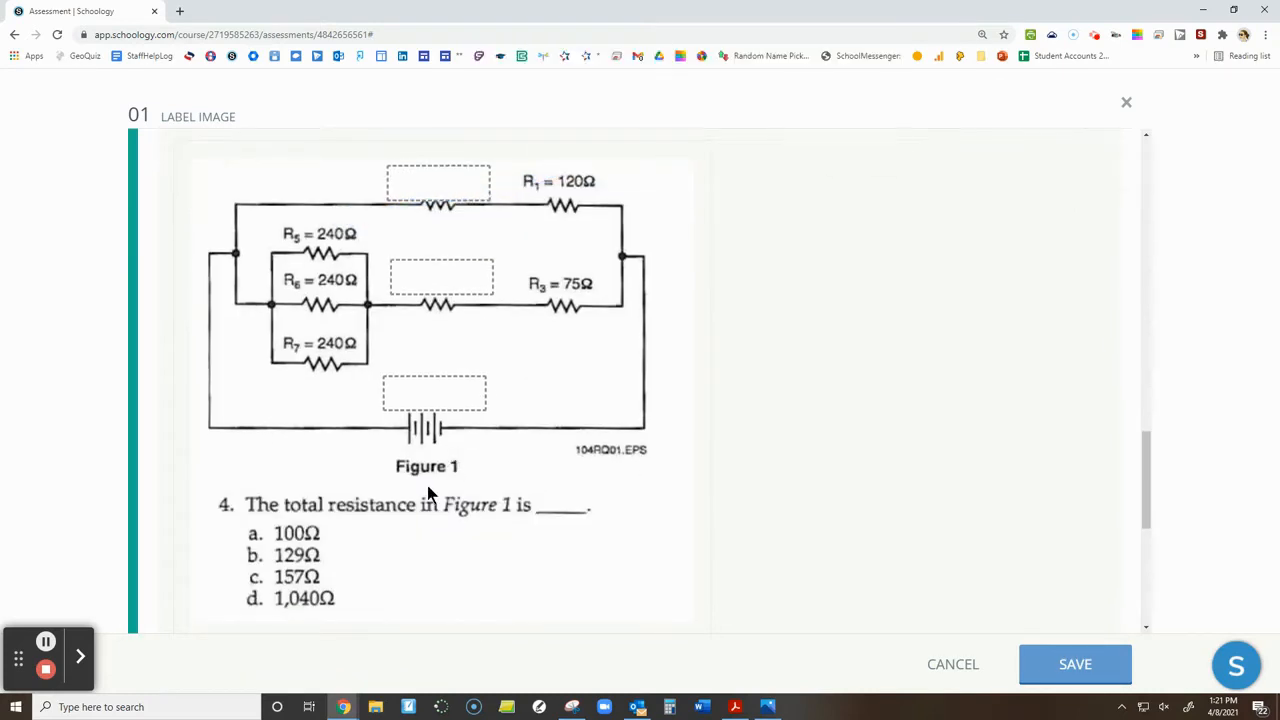
{"action": "scroll", "coordinate": [427, 497], "scroll_direction": "up", "scroll_amount": 2}
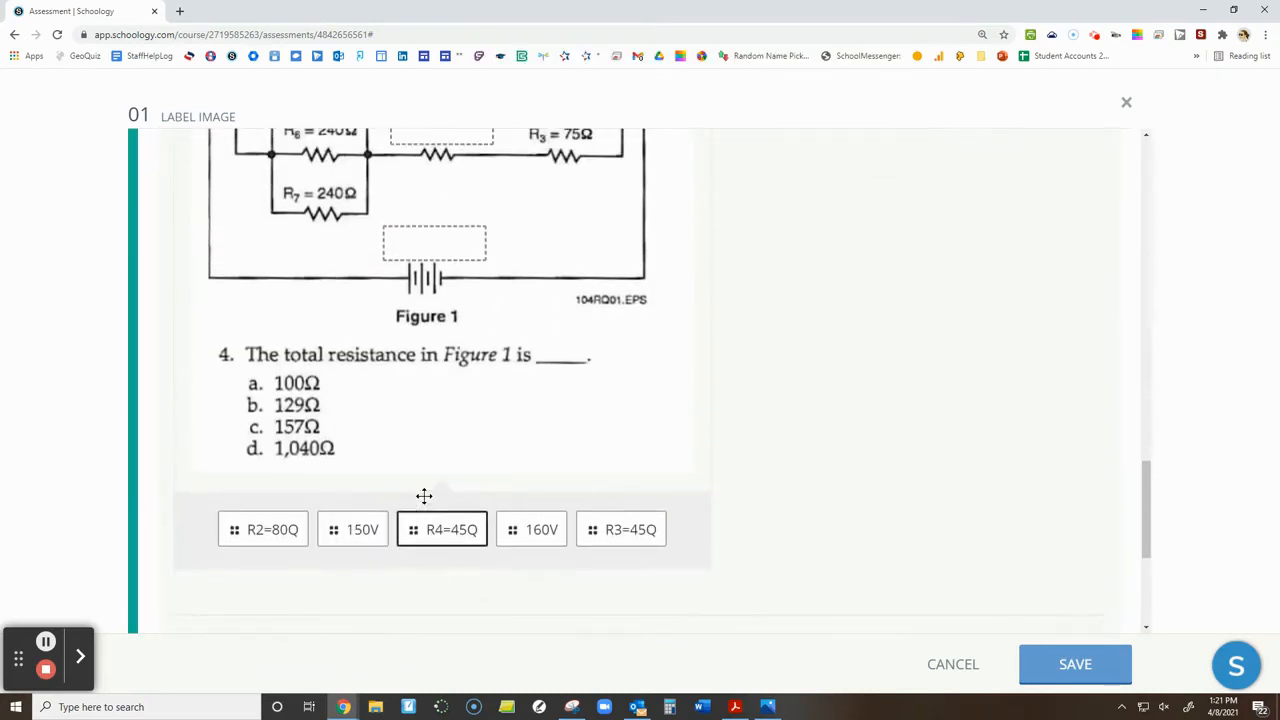
{"action": "left_click_drag", "start_coordinate": [363, 598], "coordinate": [447, 314]}
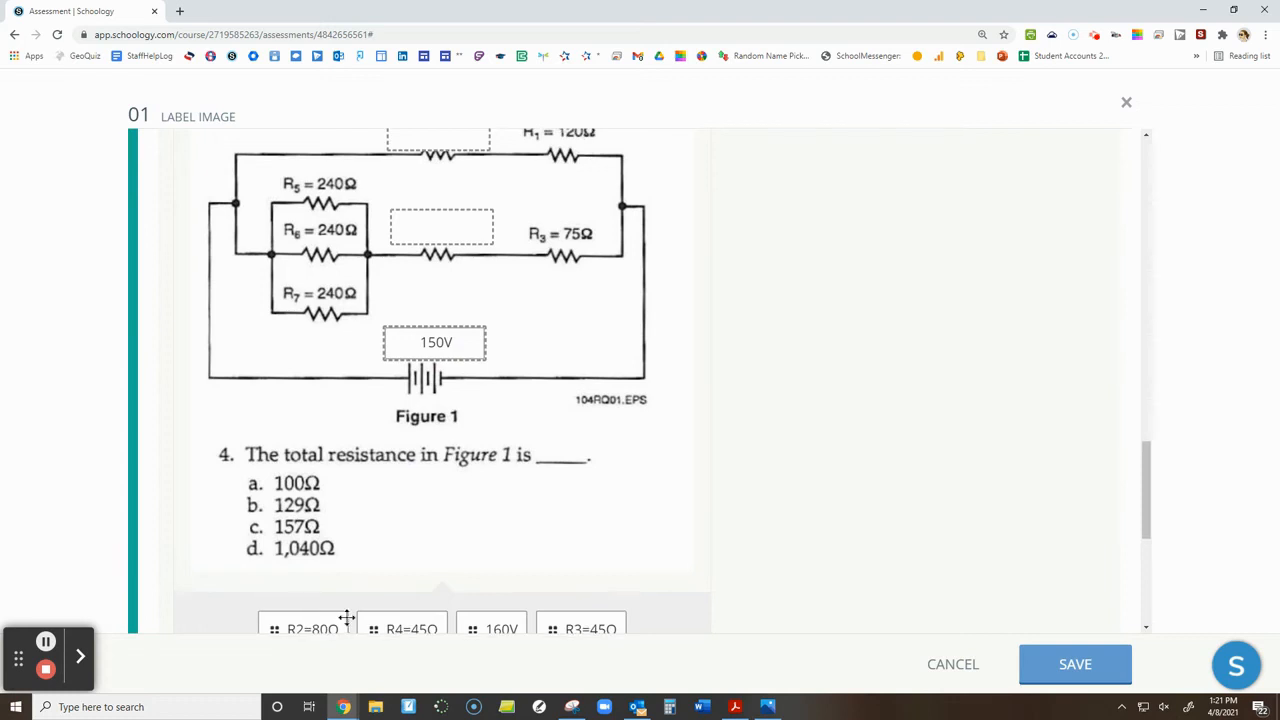
{"action": "left_click_drag", "start_coordinate": [401, 628], "coordinate": [432, 208]}
{"action": "left_click_drag", "start_coordinate": [370, 616], "coordinate": [443, 289]}
{"action": "scroll", "coordinate": [423, 458], "scroll_direction": "up", "scroll_amount": 2}
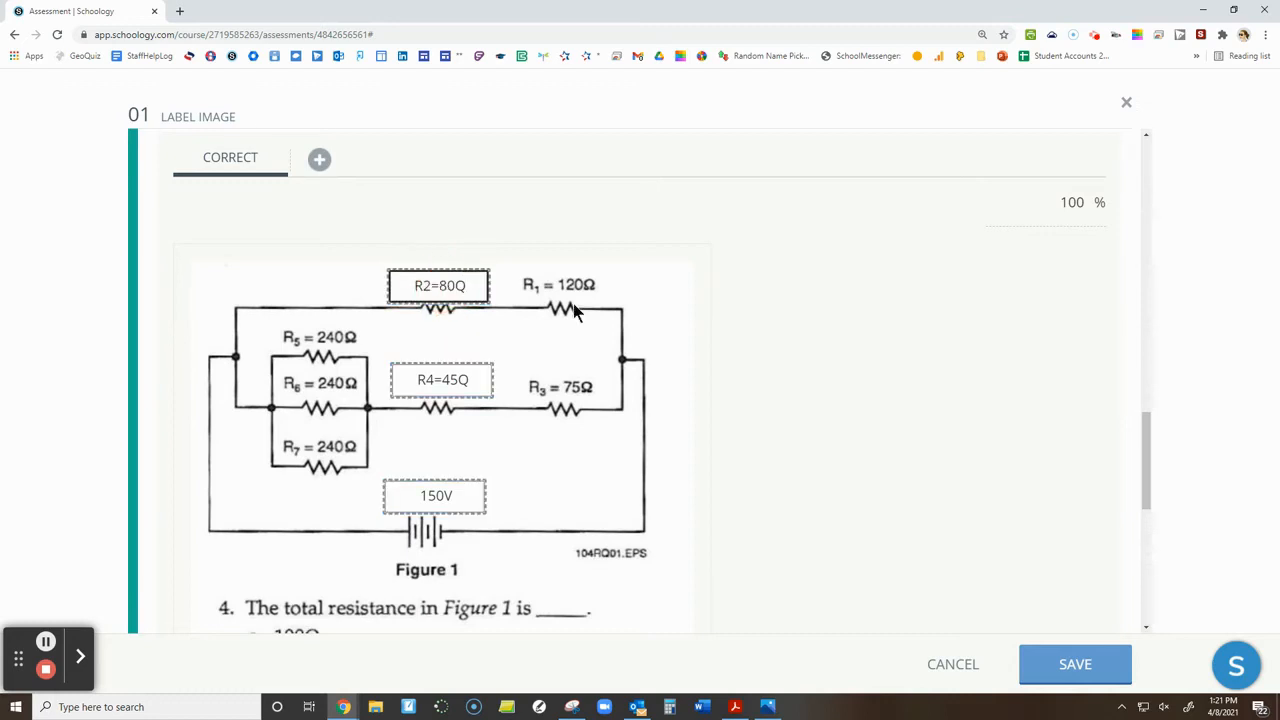
{"action": "scroll", "coordinate": [1106, 608], "scroll_direction": "down", "scroll_amount": 1}
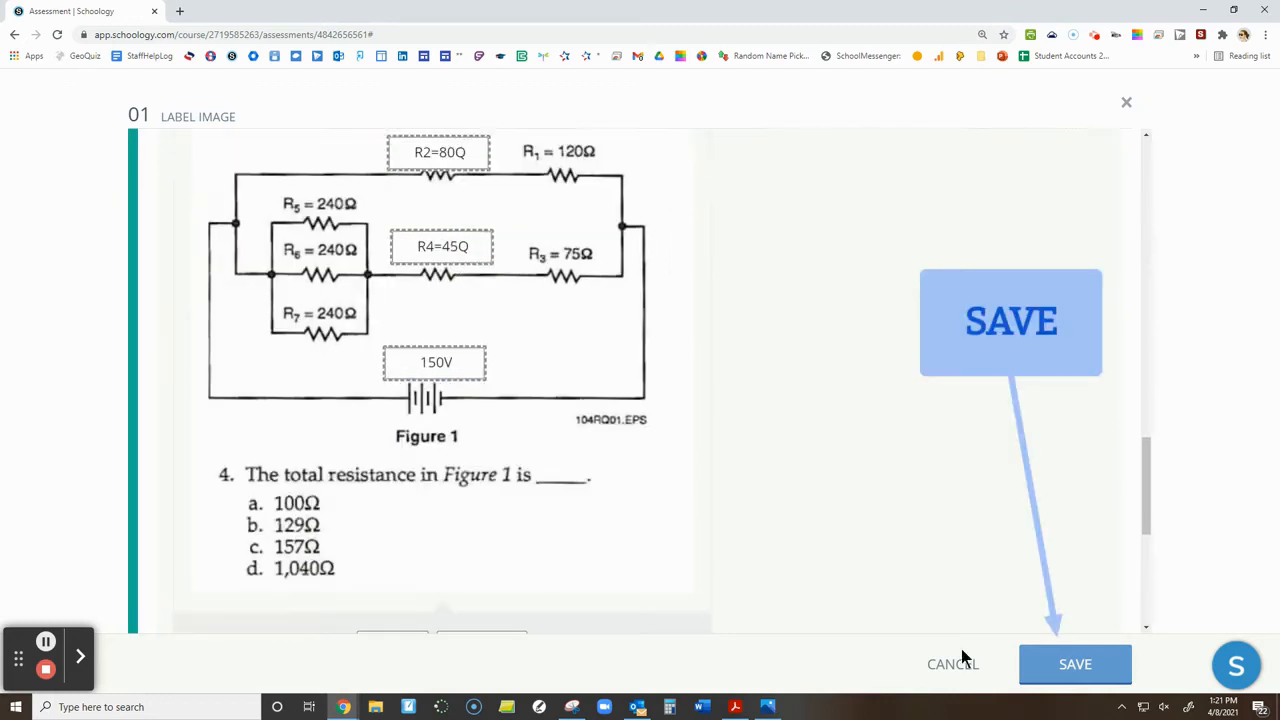
{"action": "left_click", "coordinate": [1095, 665]}
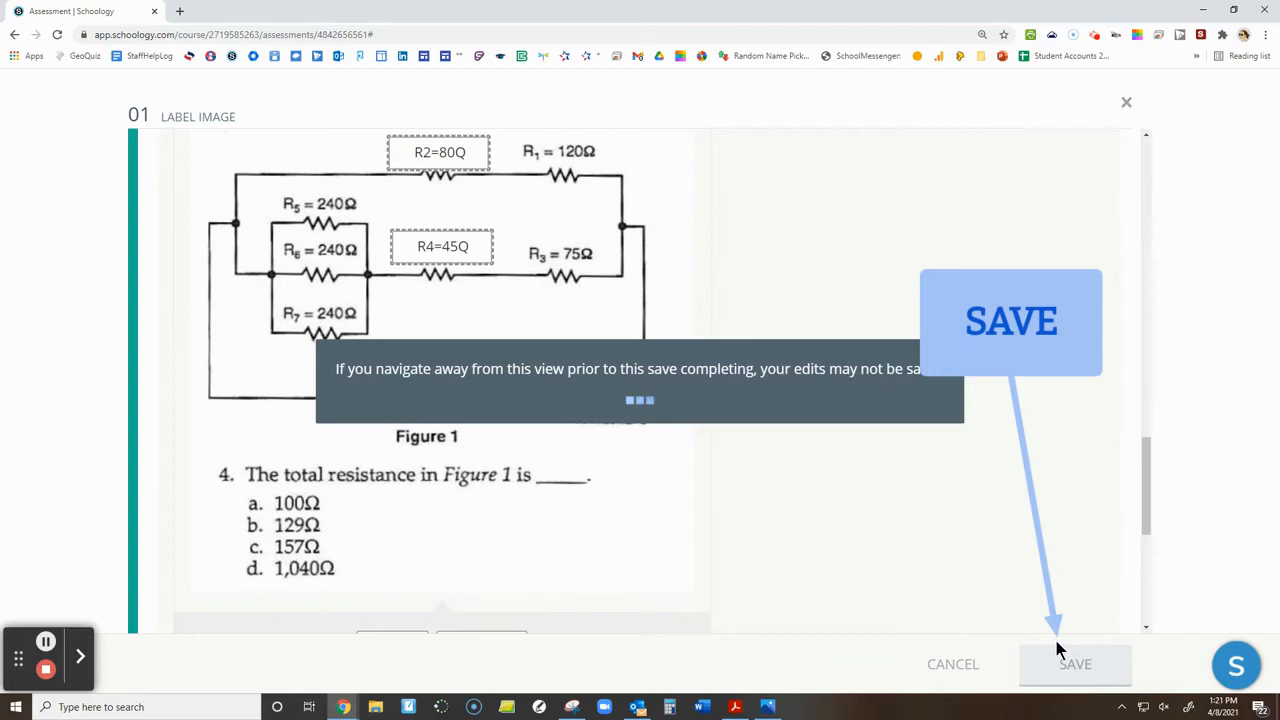
Preview the assessment and start a new attempt to examine the Label Image question and its possible responses
{"action": "scroll", "coordinate": [866, 192], "scroll_direction": "up", "scroll_amount": 3}
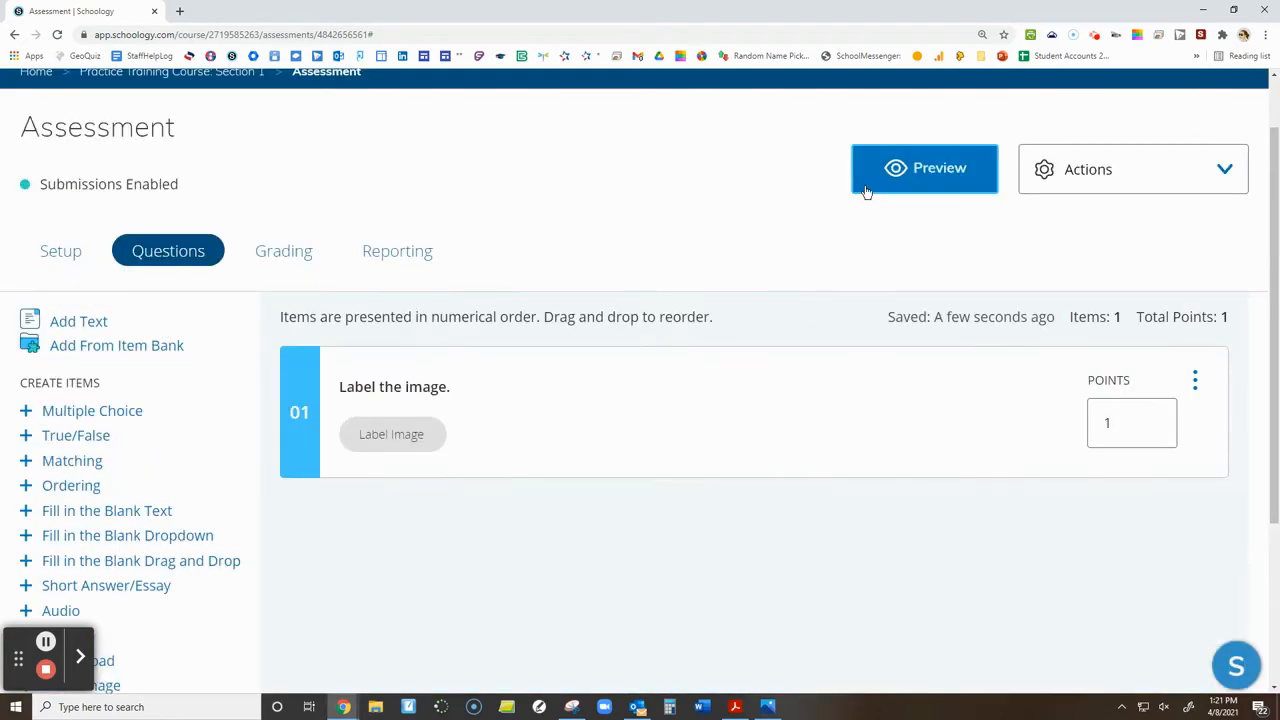
{"action": "left_click", "coordinate": [888, 189]}
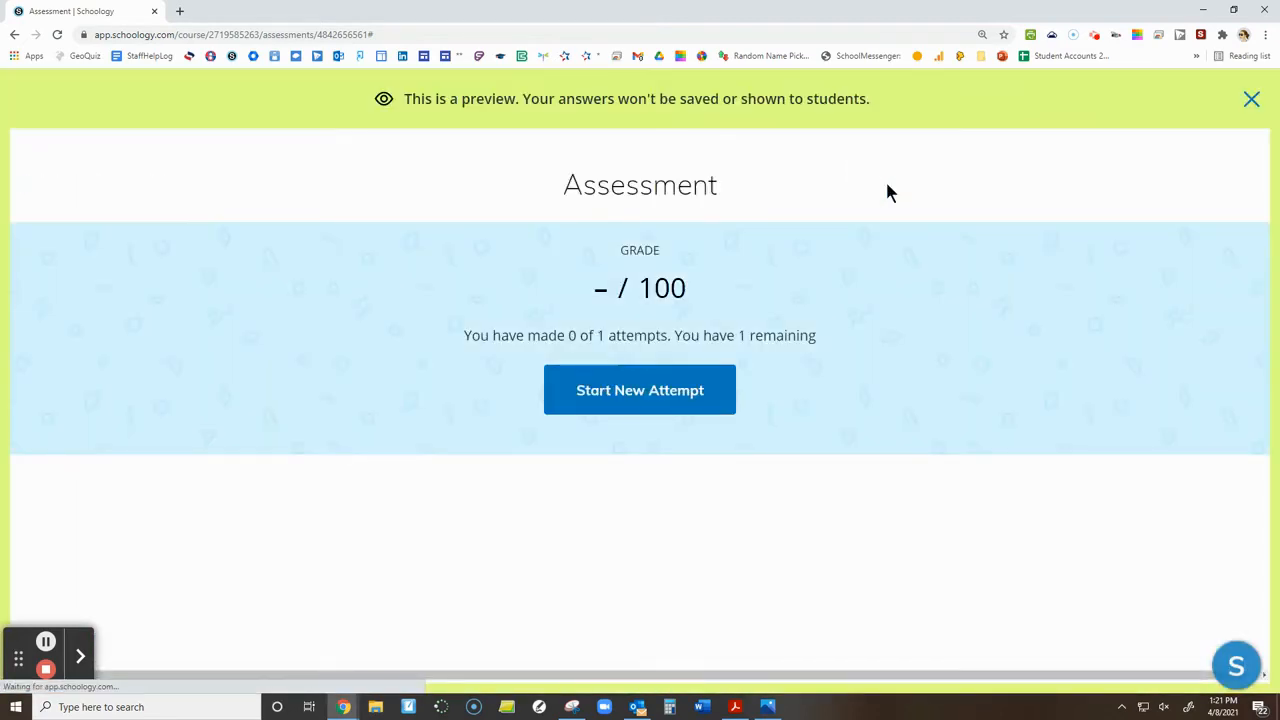
{"action": "left_click", "coordinate": [700, 398]}
{"action": "scroll", "coordinate": [394, 386], "scroll_direction": "down", "scroll_amount": 2}
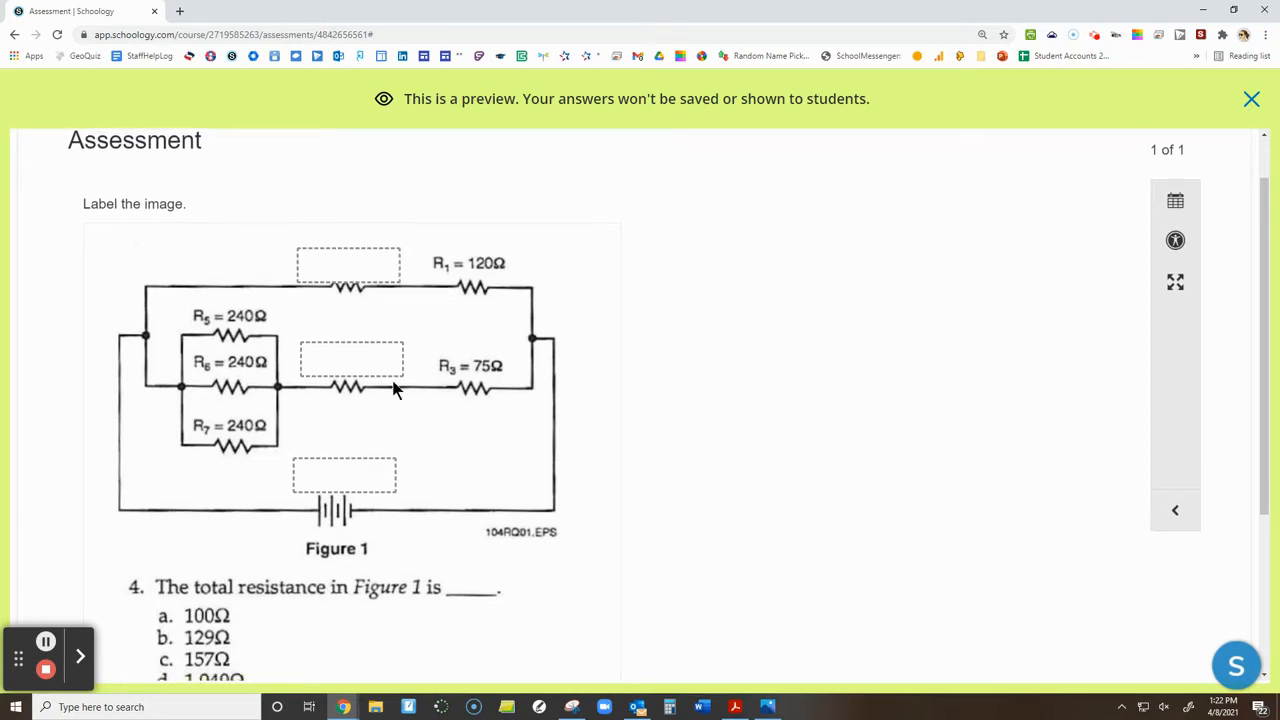
{"action": "scroll", "coordinate": [355, 275], "scroll_direction": "up", "scroll_amount": 2}
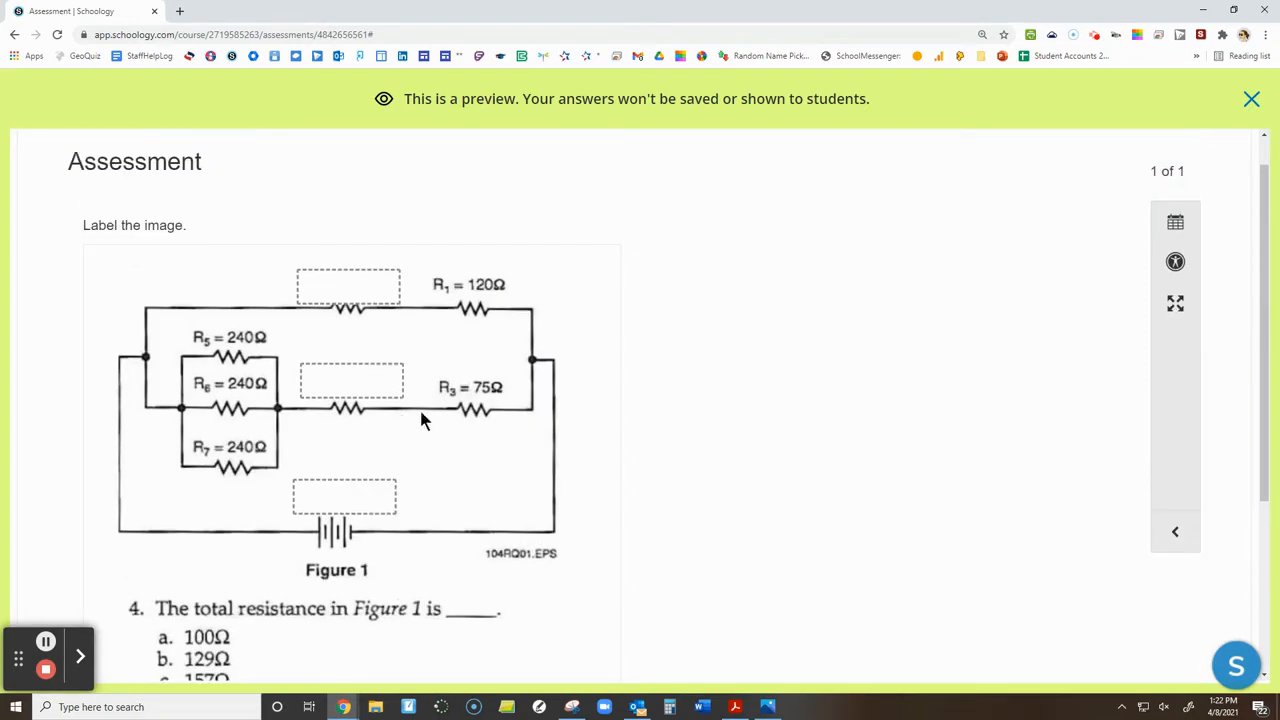
{"action": "scroll", "coordinate": [390, 562], "scroll_direction": "down", "scroll_amount": 2}
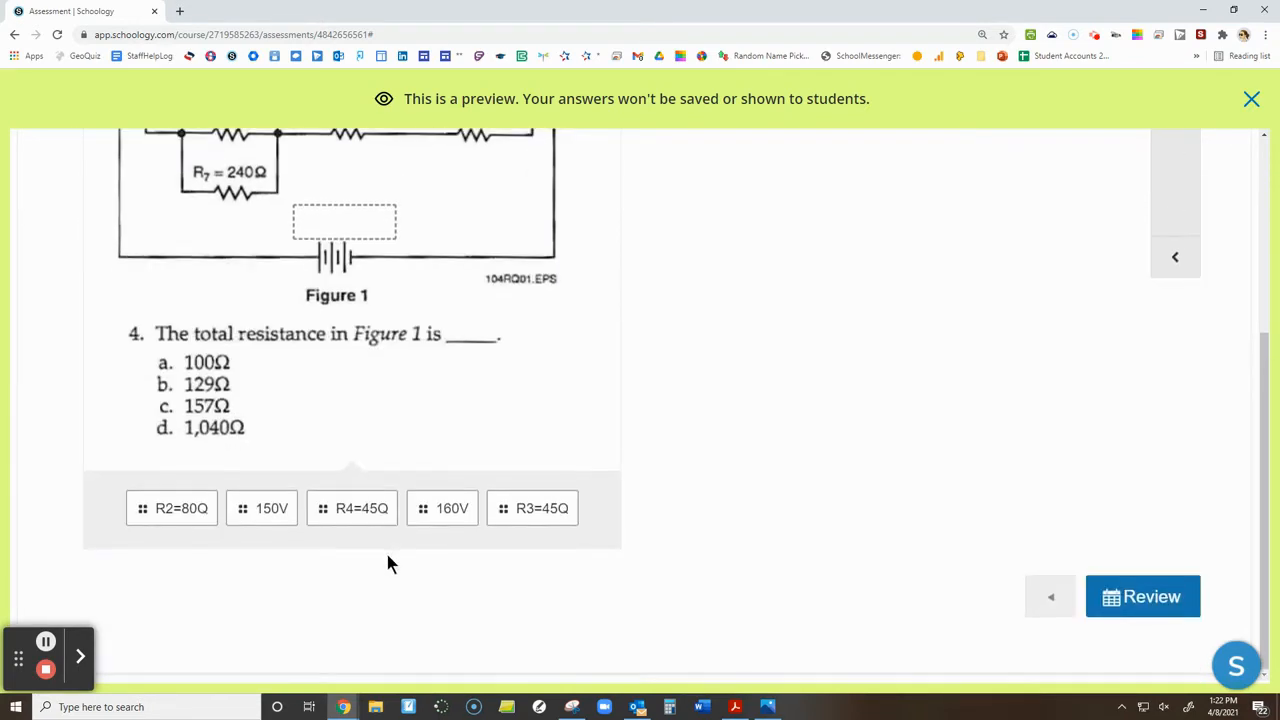
Try answering the previewed question by placing responses in the three boxes on the circuit diagram
{"action": "scroll", "coordinate": [360, 638], "scroll_direction": "up", "scroll_amount": 1}
{"action": "left_click_drag", "start_coordinate": [191, 608], "coordinate": [350, 322]}
{"action": "left_click_drag", "start_coordinate": [205, 597], "coordinate": [352, 206]}
{"action": "left_click_drag", "start_coordinate": [331, 612], "coordinate": [350, 279]}
{"action": "scroll", "coordinate": [343, 386], "scroll_direction": "up", "scroll_amount": 2}
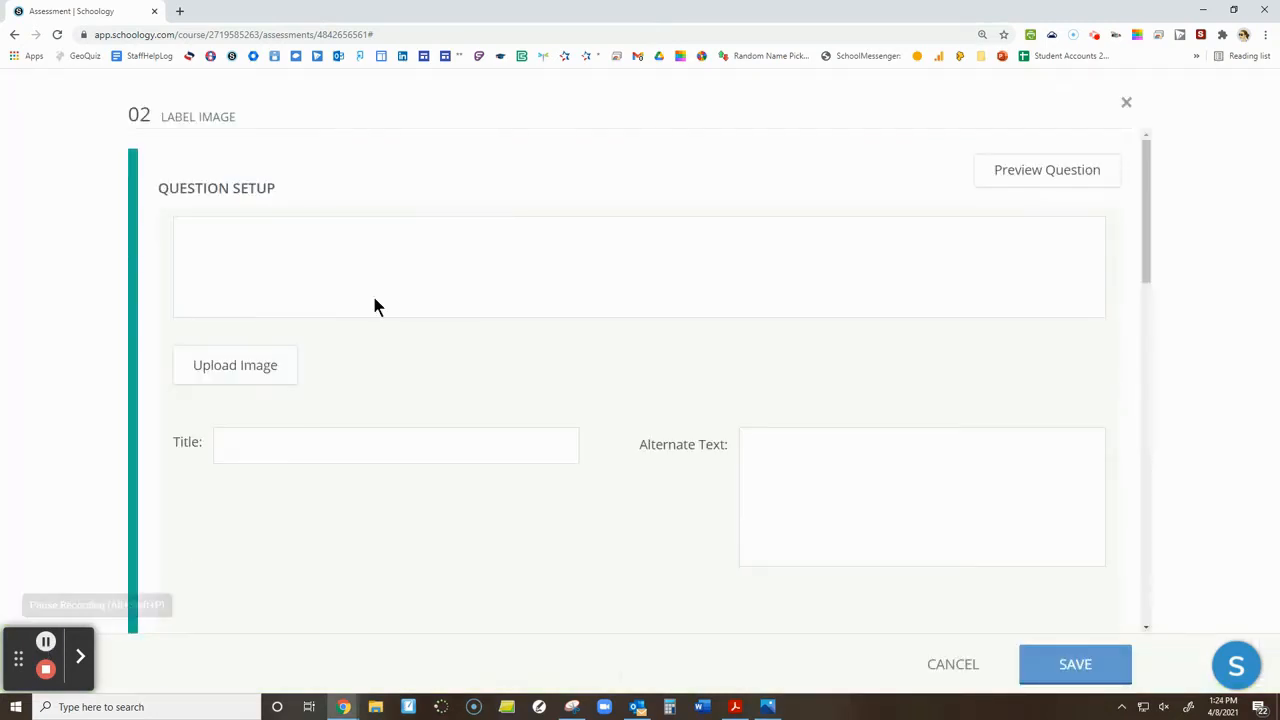
Upload the image of the parallel circuit total resistance formula question to the second Label Image question
{"action": "left_click", "coordinate": [253, 377]}
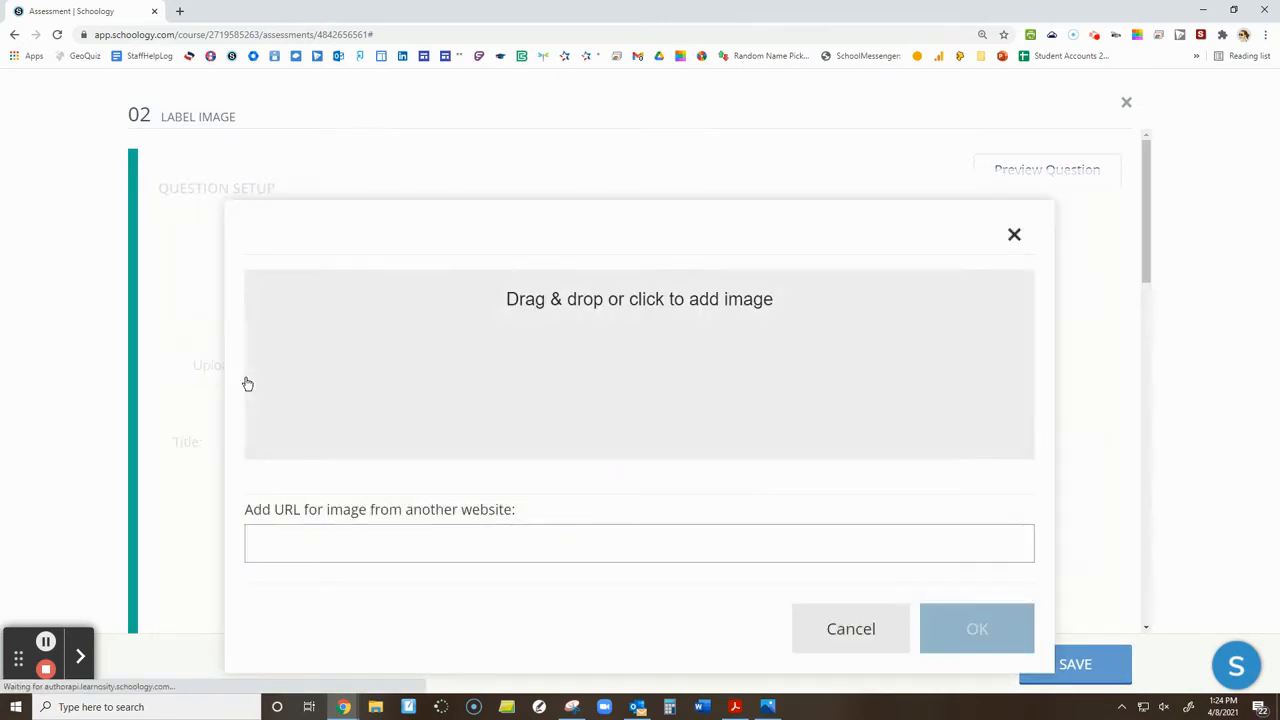
{"action": "left_click_drag", "start_coordinate": [0, 300], "coordinate": [619, 346]}
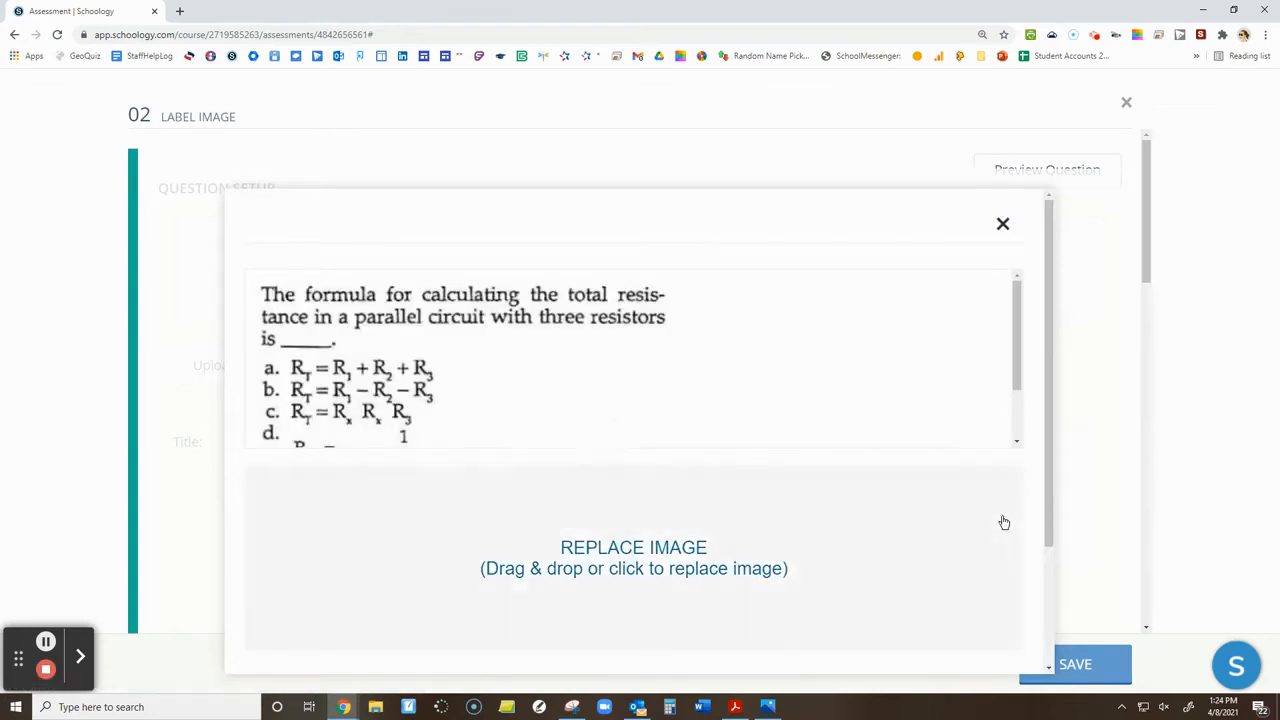
{"action": "scroll", "coordinate": [1000, 520], "scroll_direction": "down", "scroll_amount": 3}
{"action": "left_click", "coordinate": [966, 631]}
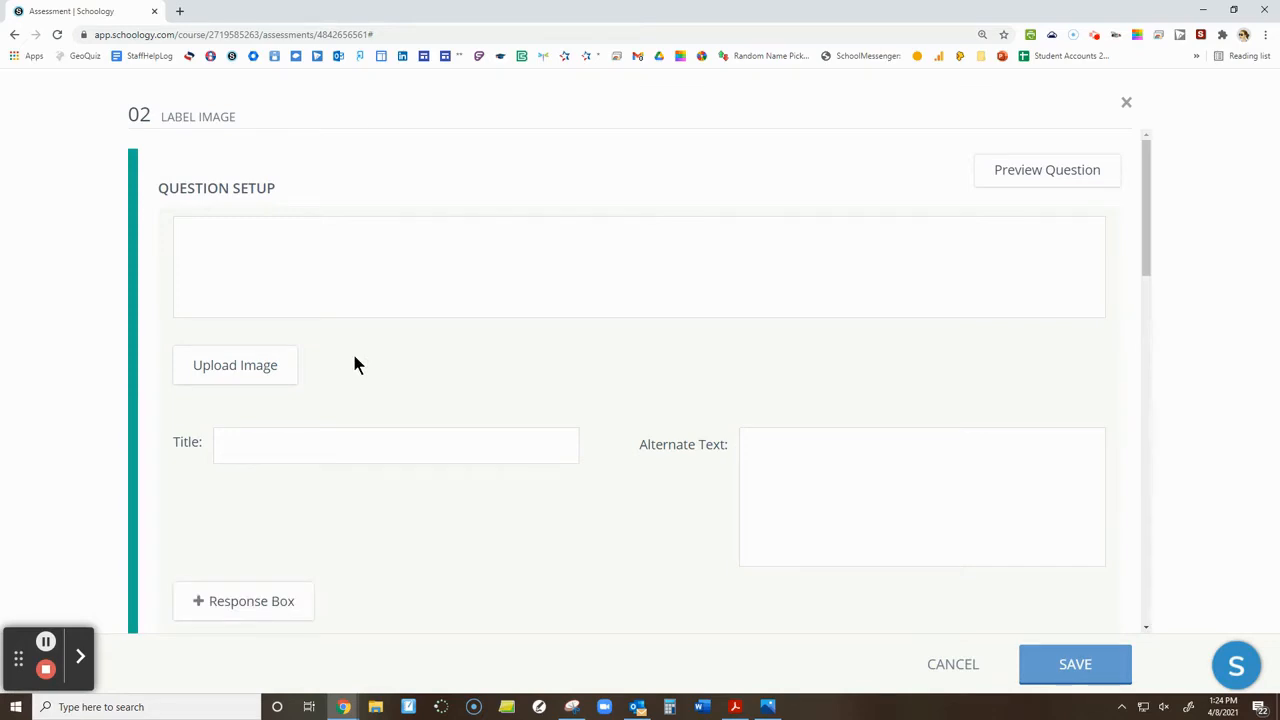
Add a response box to the formula image and place it over the blank after "is"
{"action": "scroll", "coordinate": [380, 375], "scroll_direction": "down", "scroll_amount": 3}
{"action": "scroll", "coordinate": [391, 391], "scroll_direction": "down", "scroll_amount": 2}
{"action": "scroll", "coordinate": [390, 385], "scroll_direction": "up", "scroll_amount": 1}
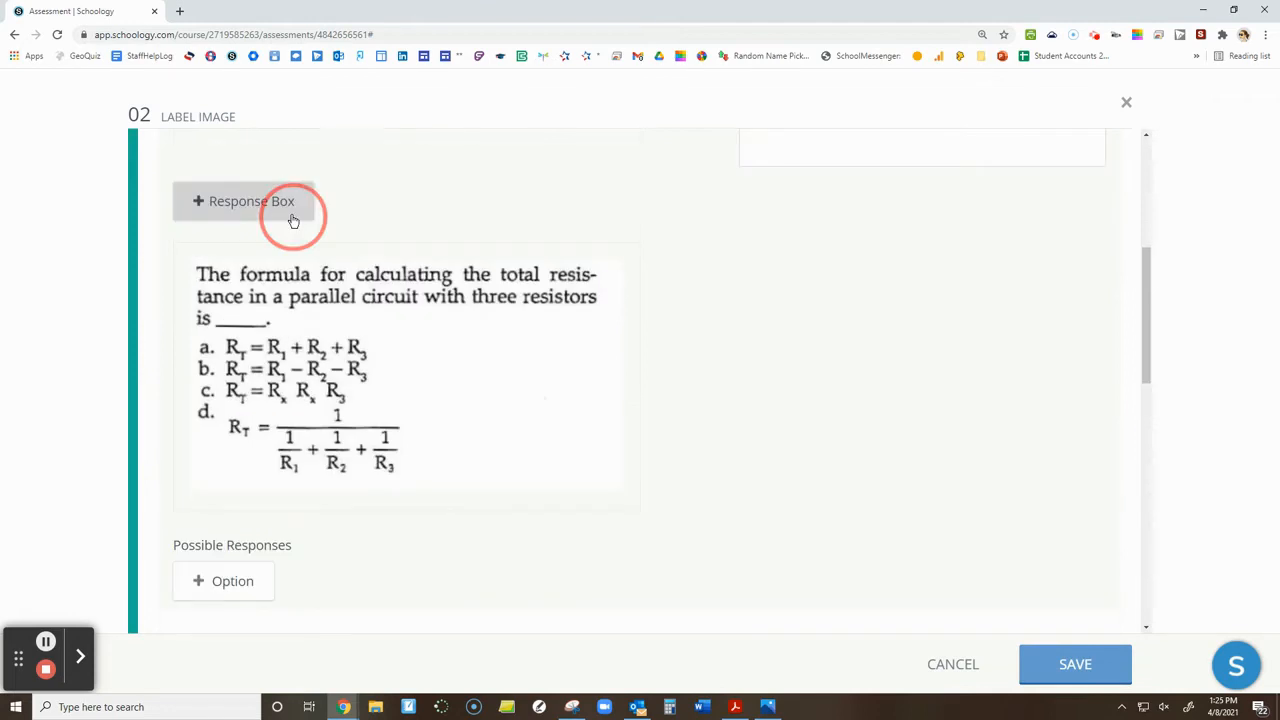
{"action": "left_click", "coordinate": [289, 230]}
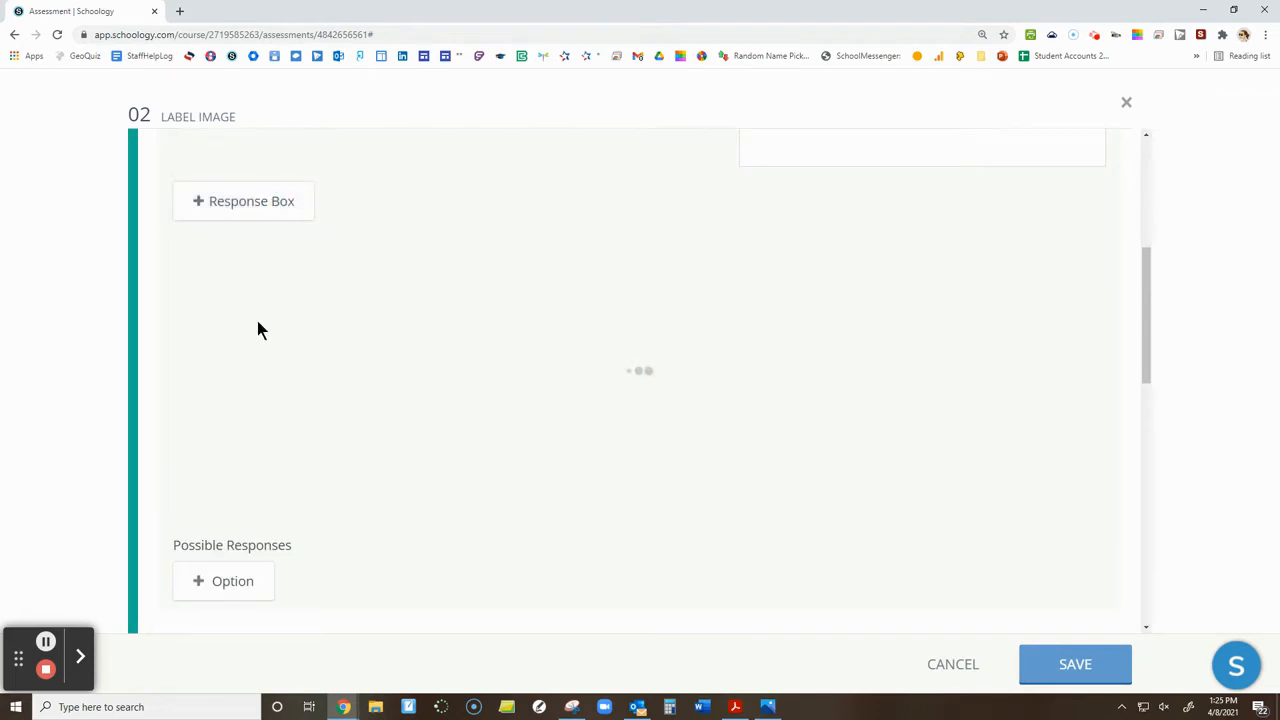
{"action": "left_click_drag", "start_coordinate": [247, 290], "coordinate": [273, 320]}
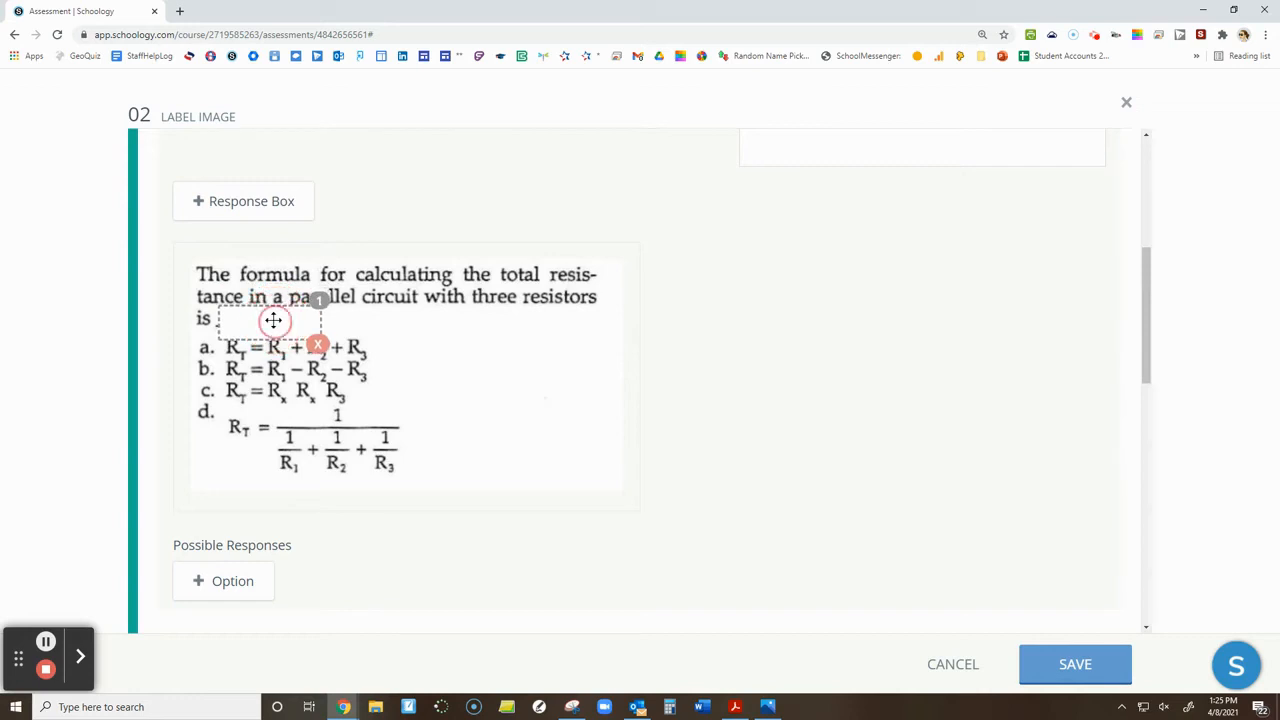
Add four possible responses for the formula question: "a", "b", "c" and "d"
{"action": "scroll", "coordinate": [458, 432], "scroll_direction": "down", "scroll_amount": 2}
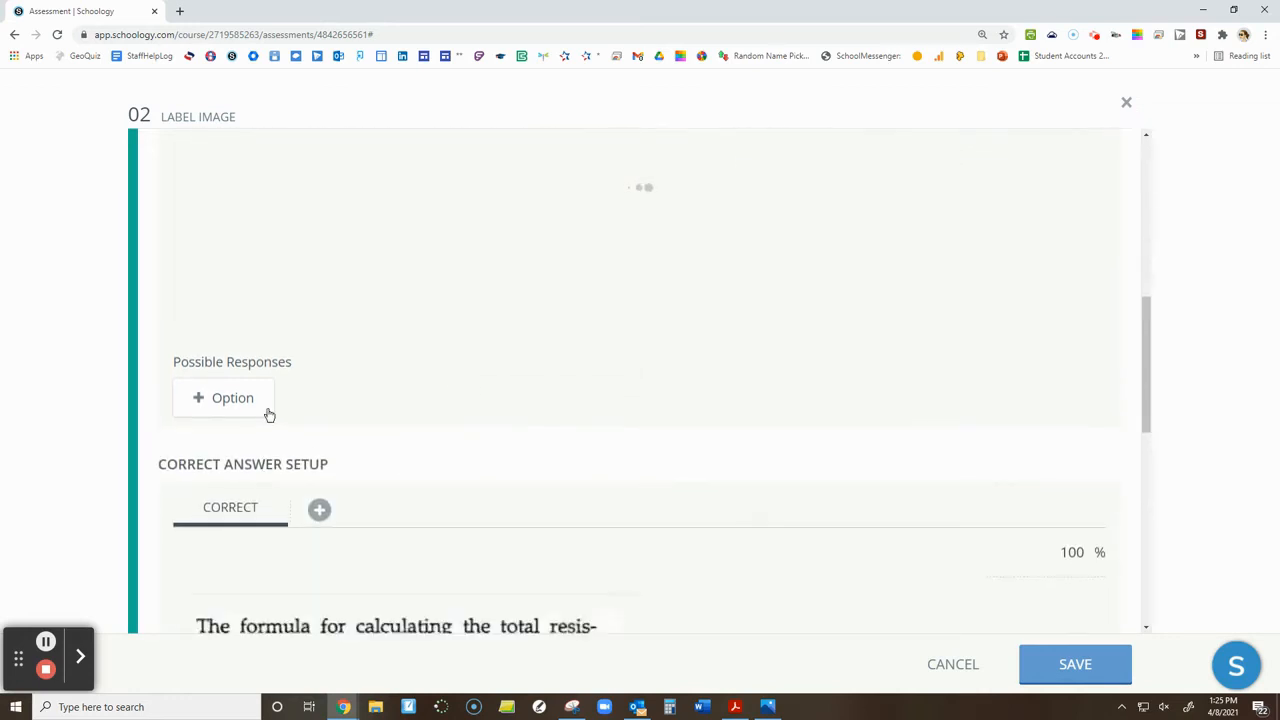
{"action": "left_click", "coordinate": [268, 413]}
{"action": "left_click", "coordinate": [267, 397]}
{"action": "type", "text": "a"}
{"action": "left_click", "coordinate": [234, 447]}
{"action": "left_click", "coordinate": [234, 440]}
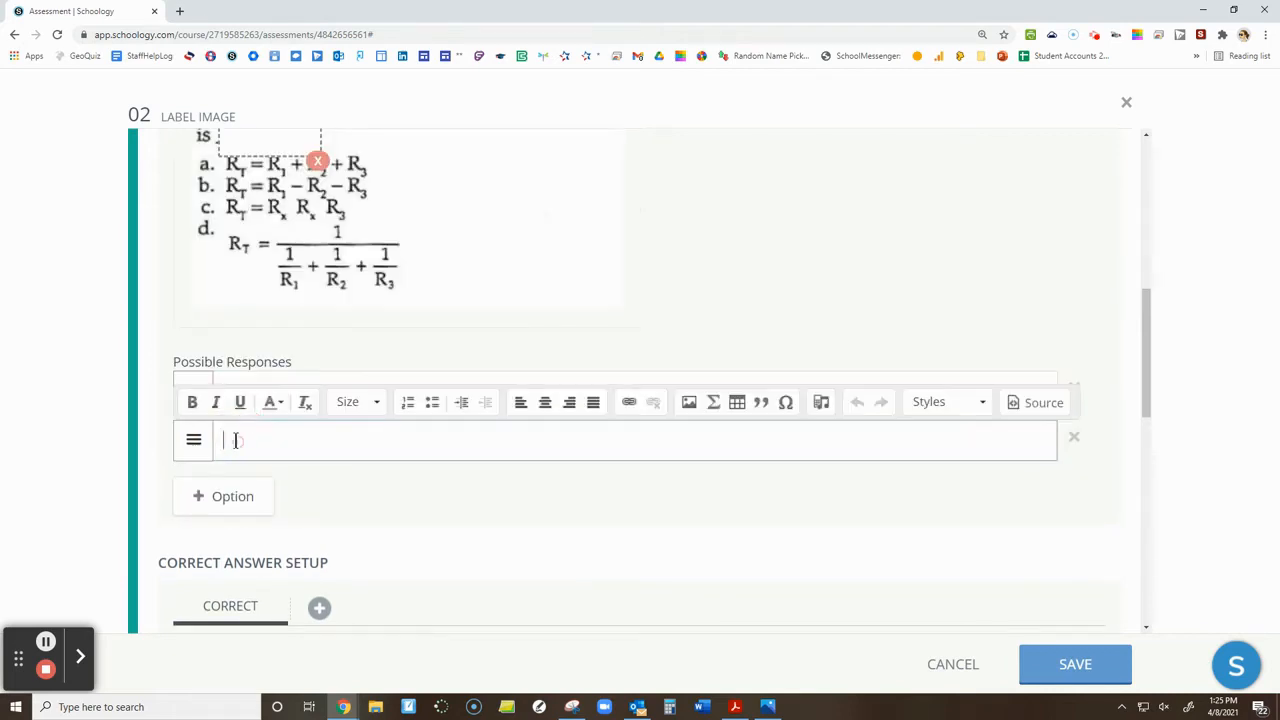
{"action": "type", "text": "b"}
{"action": "left_click", "coordinate": [220, 505]}
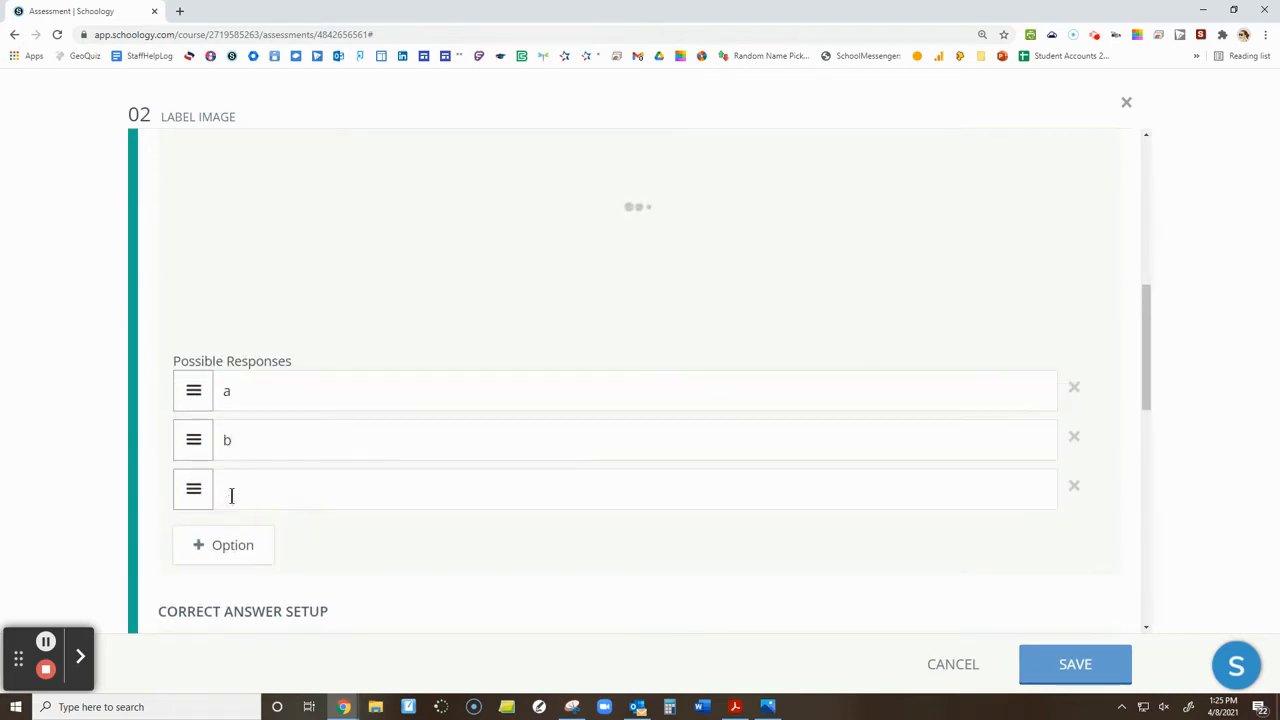
{"action": "left_click", "coordinate": [231, 494]}
{"action": "type", "text": "c"}
{"action": "left_click", "coordinate": [231, 546]}
{"action": "left_click", "coordinate": [230, 546]}
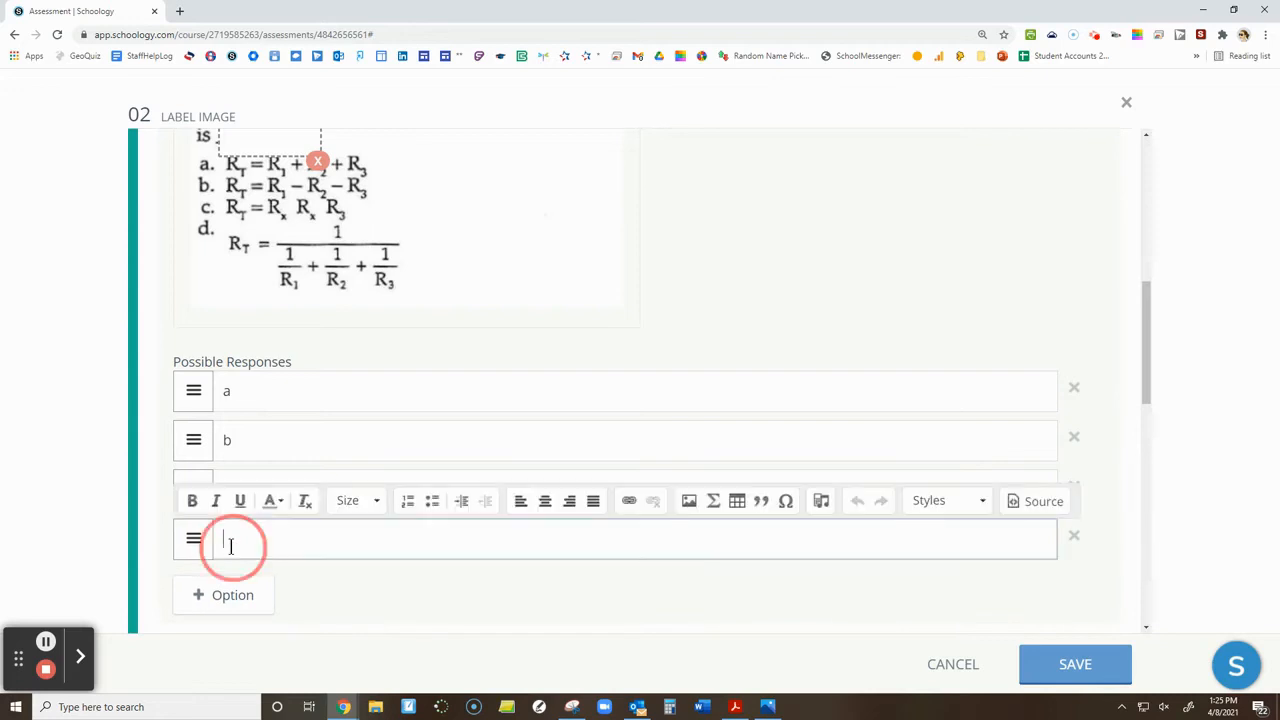
{"action": "type", "text": "d"}
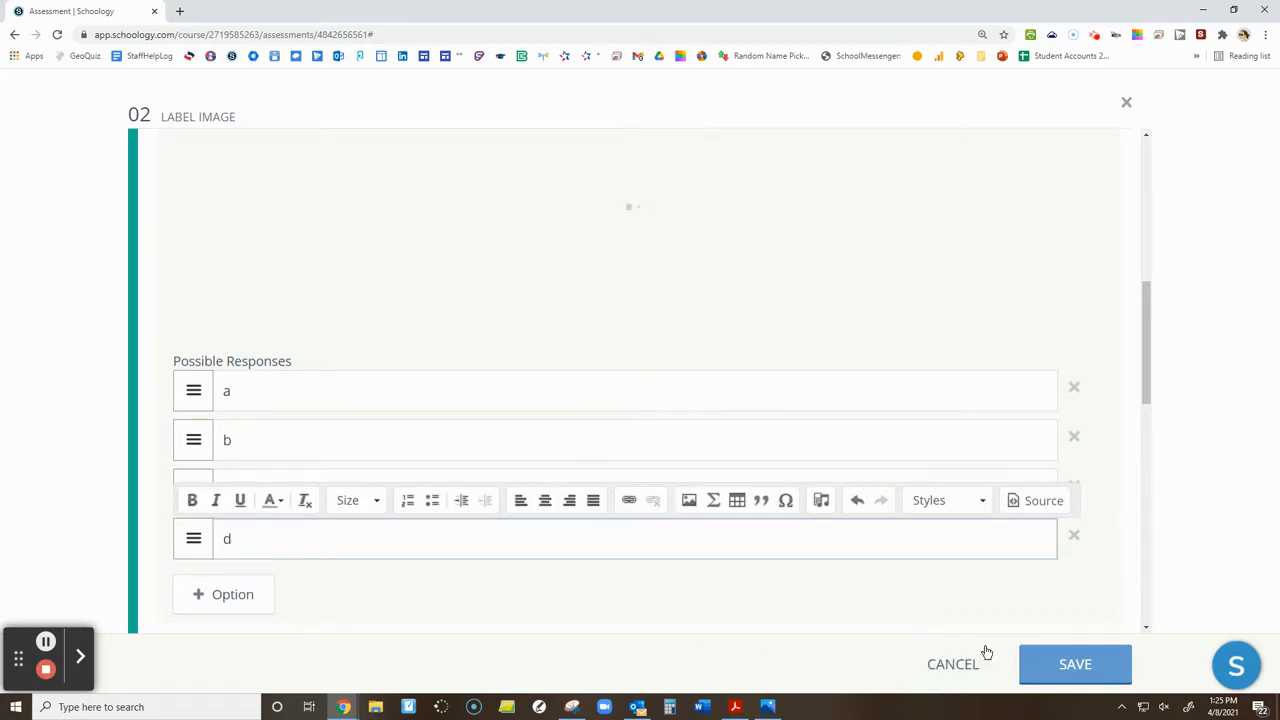
Set c as the correct answer in the formula question's response box and save the question
{"action": "left_click", "coordinate": [546, 456]}
{"action": "left_click_drag", "start_coordinate": [434, 382], "coordinate": [270, 252]}
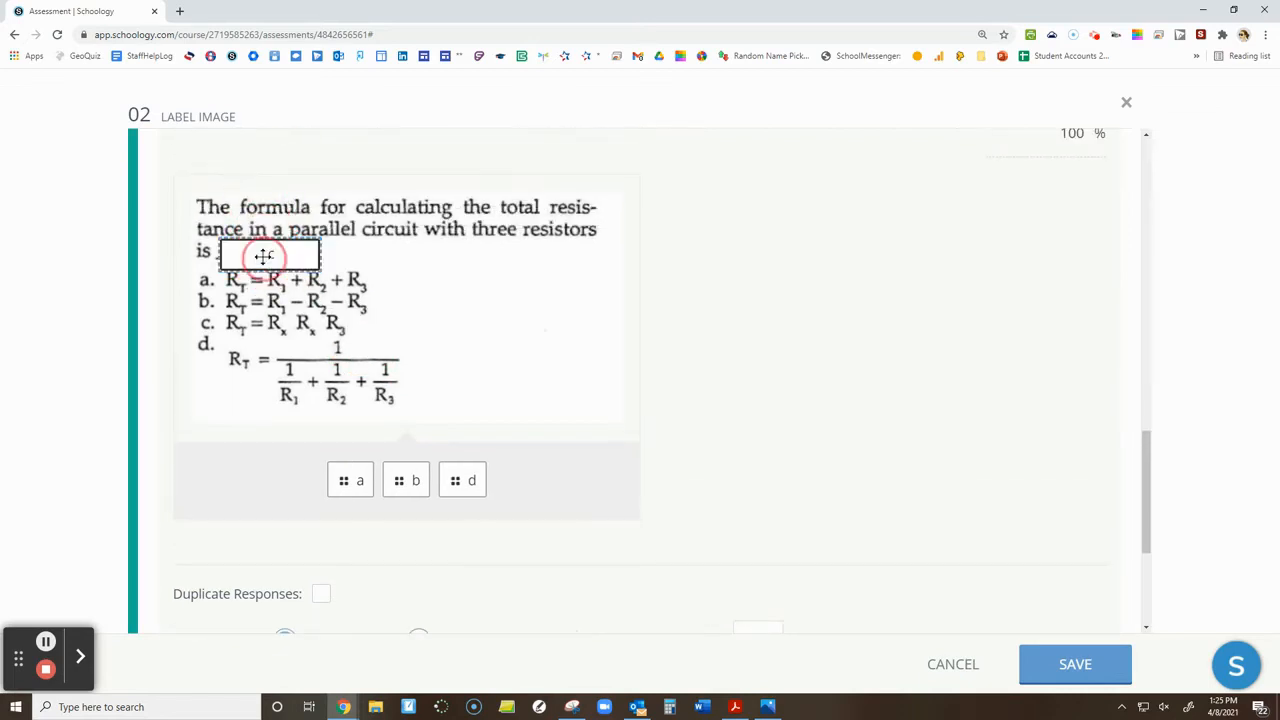
{"action": "left_click", "coordinate": [1071, 668]}
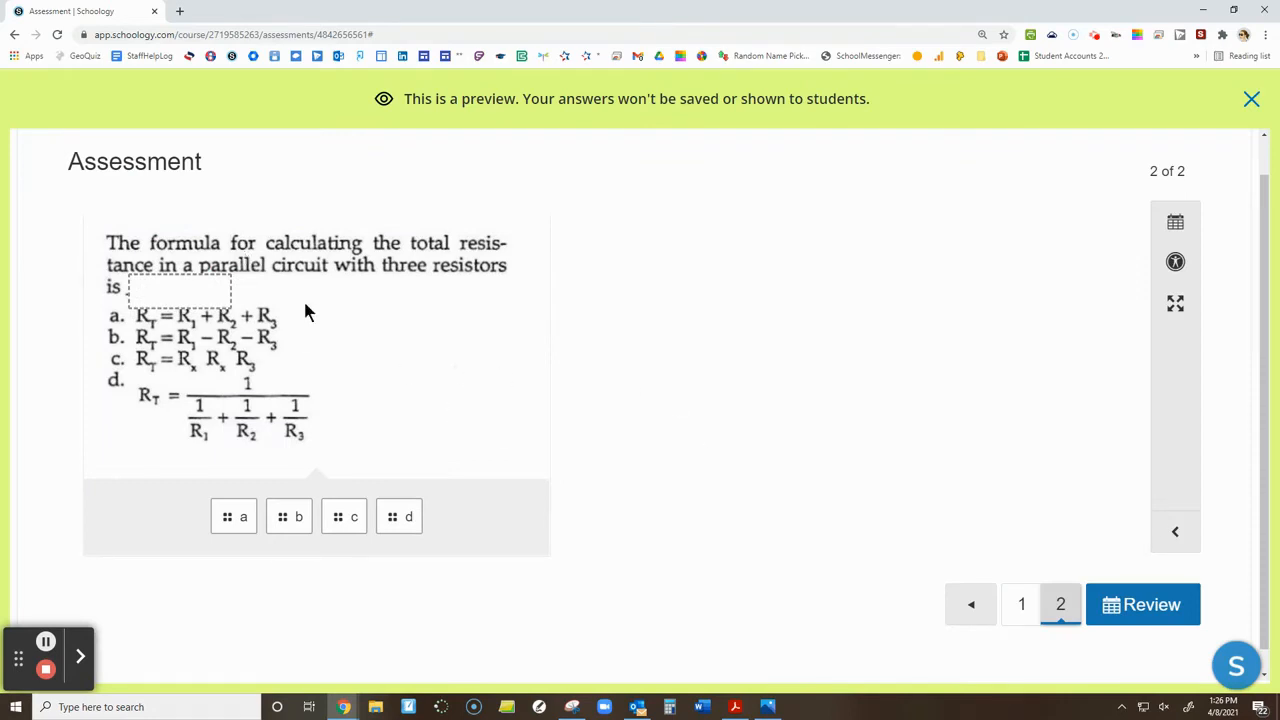
Try answering the second question in the assessment preview by placing b in the response box
{"action": "left_click_drag", "start_coordinate": [298, 517], "coordinate": [203, 300]}
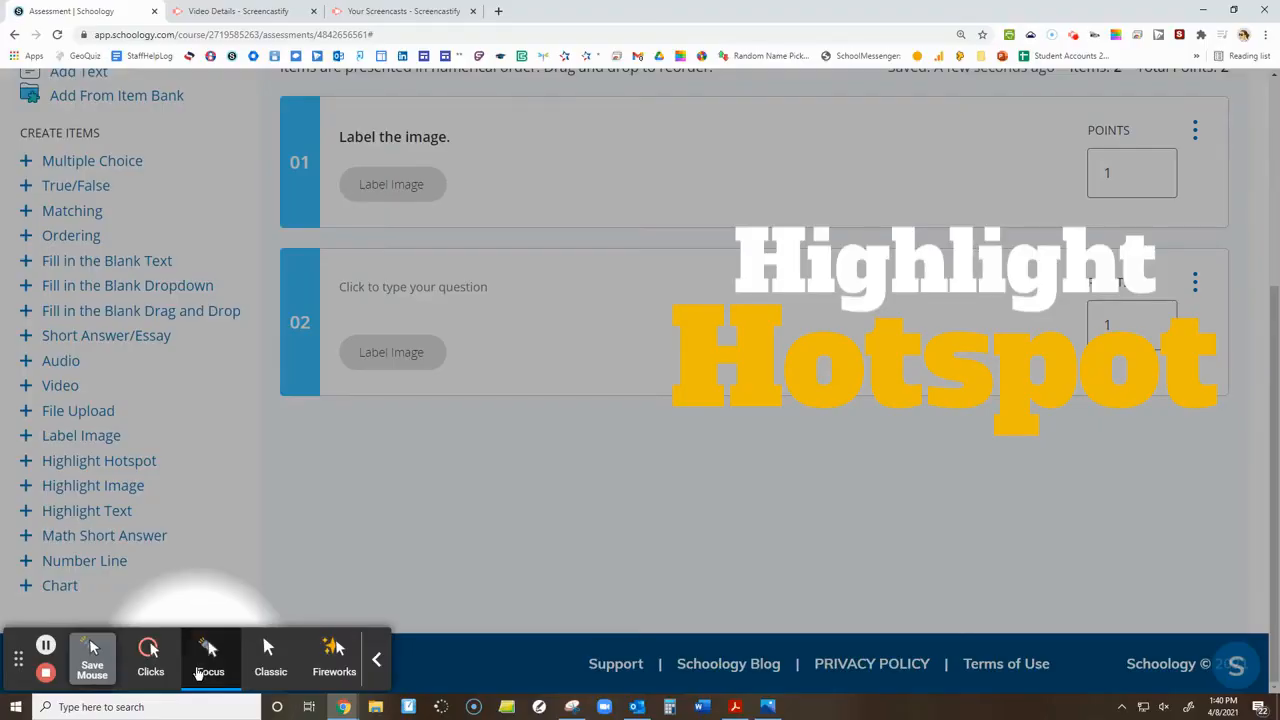
Add a Highlight Hotspot item as the third question of the assessment
{"action": "left_click", "coordinate": [200, 672]}
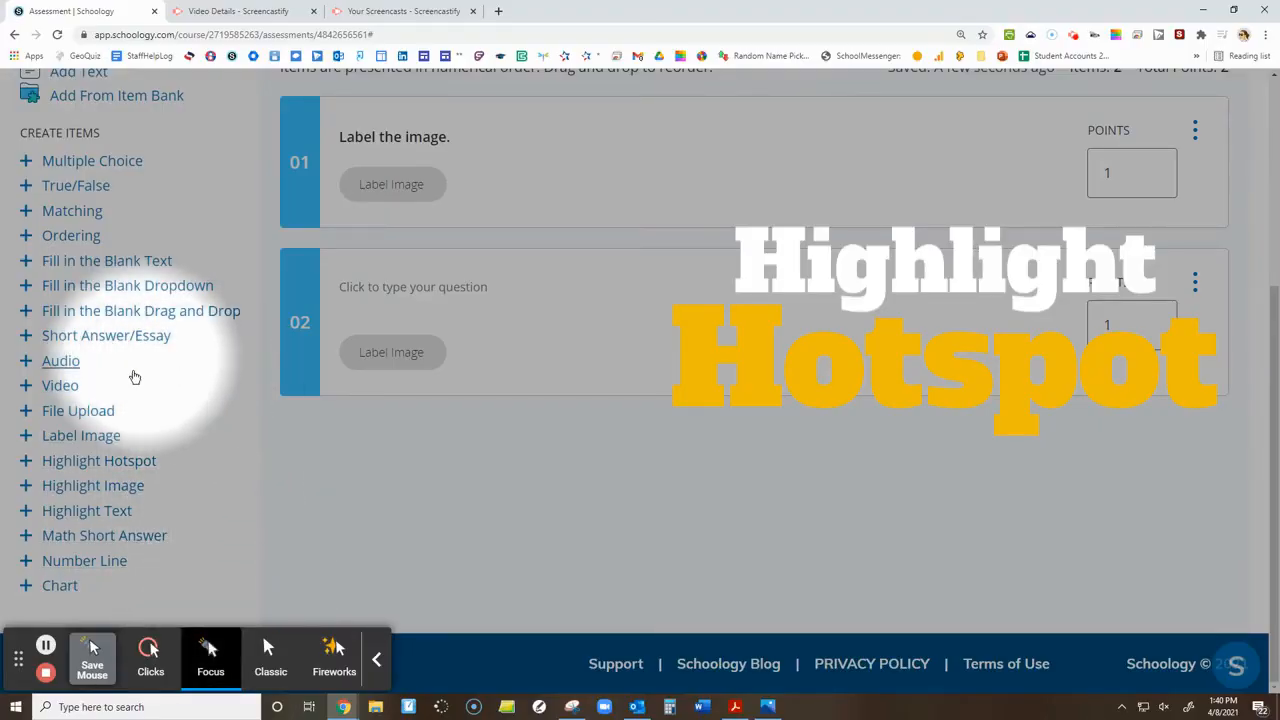
{"action": "left_click", "coordinate": [78, 464]}
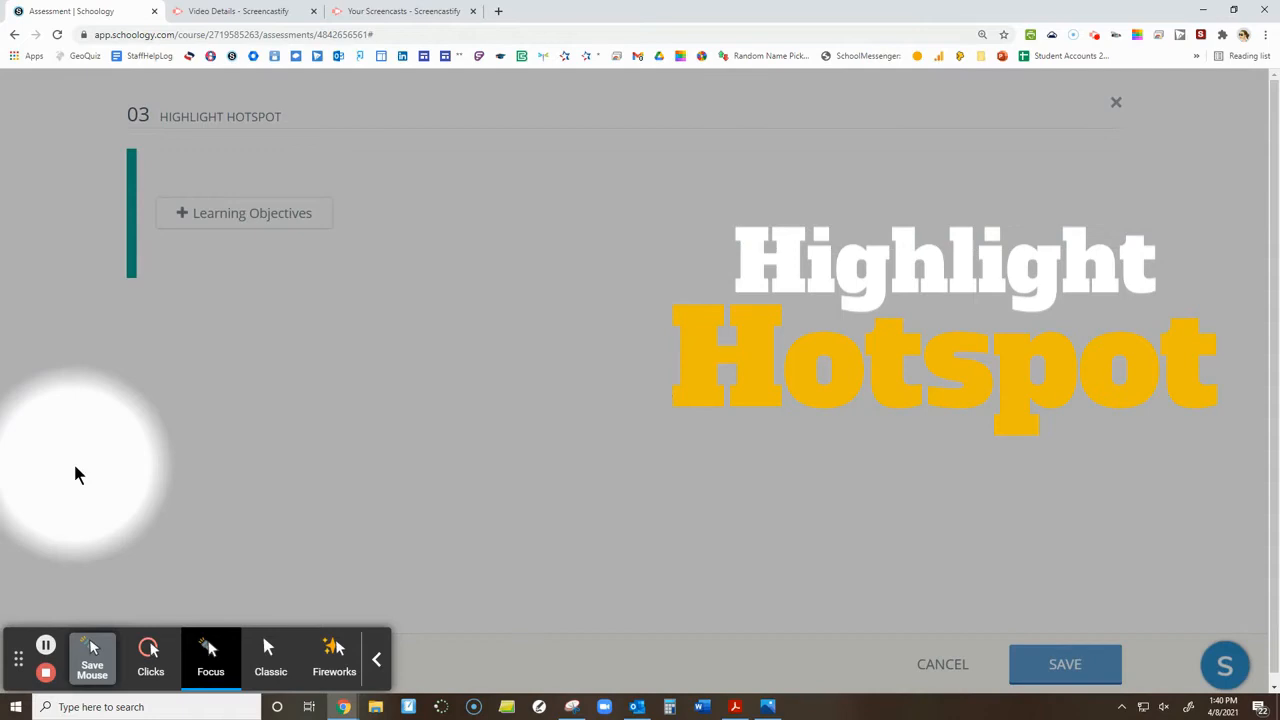
{"action": "left_click", "coordinate": [150, 655]}
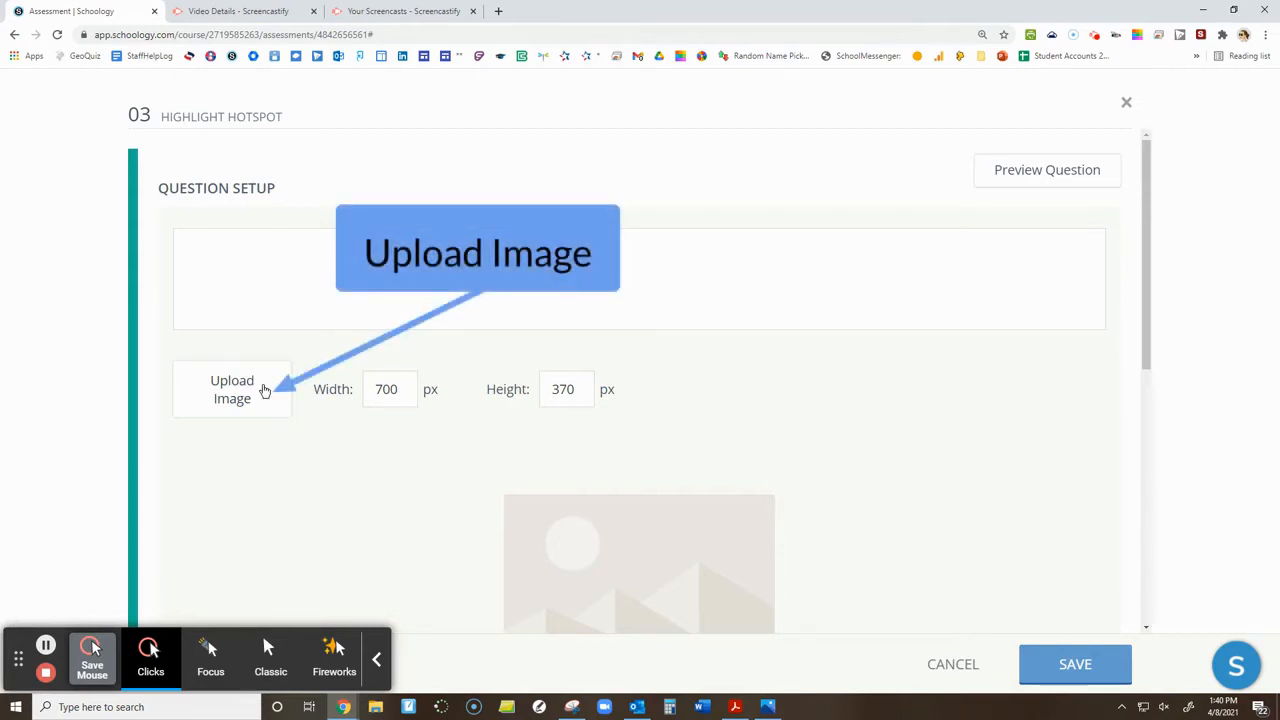
Upload the worksheet image with the series and parallel circuit questions as the Highlight Hotspot question's image
{"action": "left_click", "coordinate": [271, 405]}
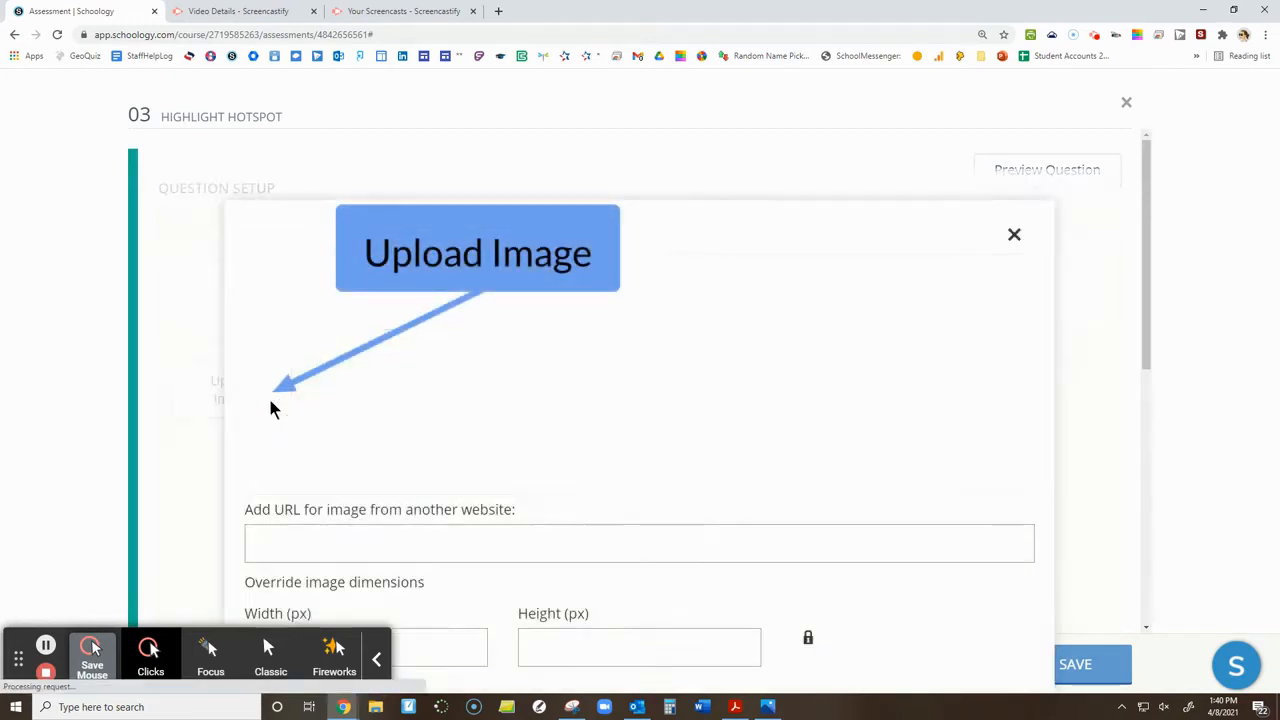
{"action": "left_click", "coordinate": [664, 387]}
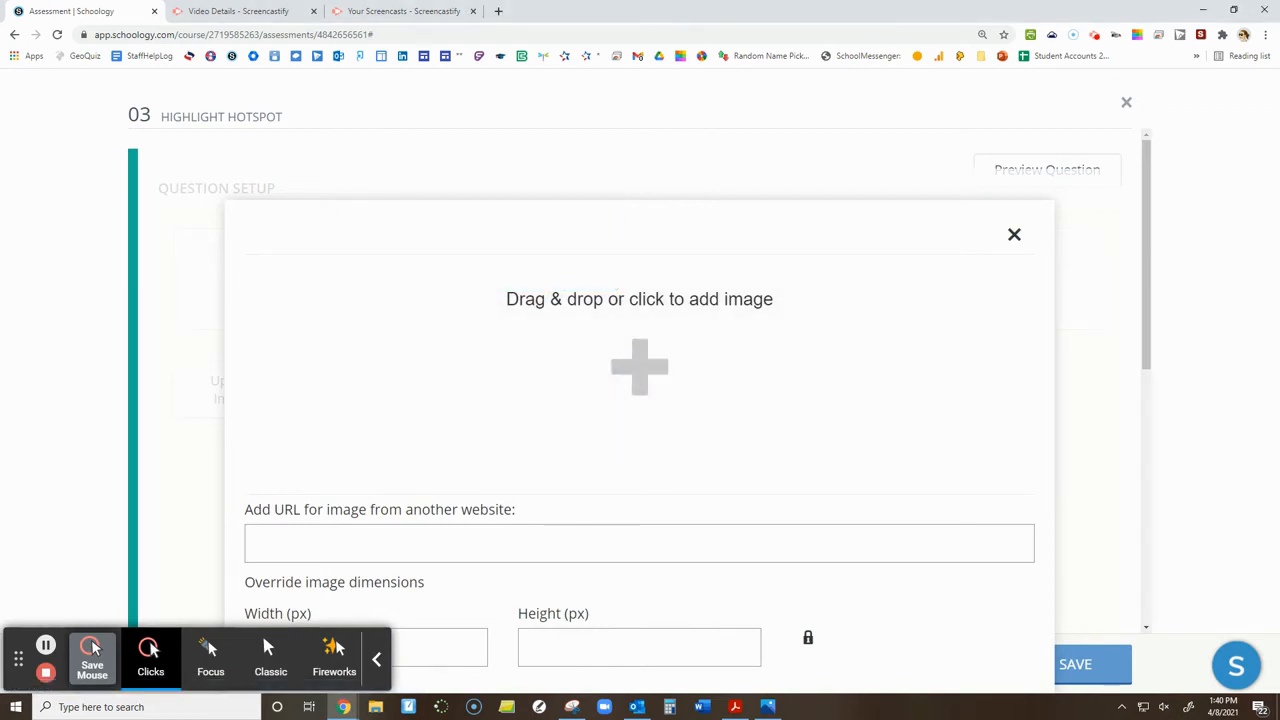
{"action": "left_click_drag", "start_coordinate": [268, 252], "coordinate": [491, 334]}
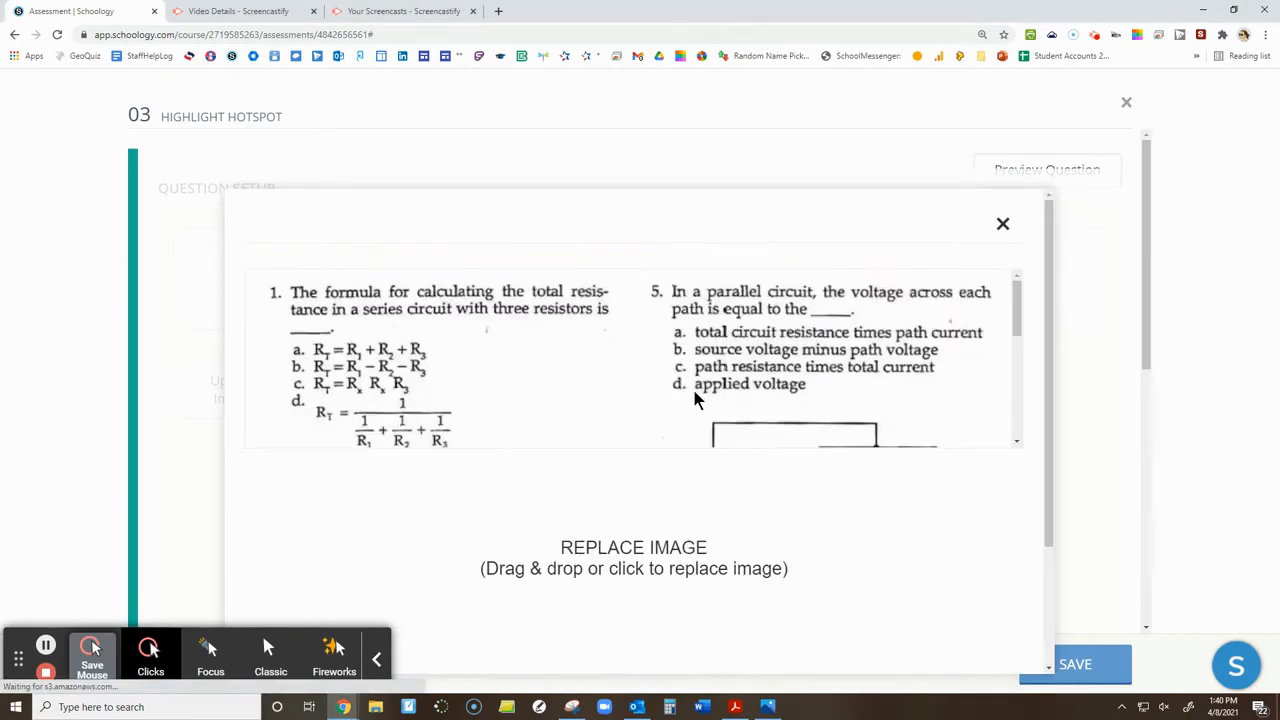
{"action": "scroll", "coordinate": [863, 400], "scroll_direction": "down", "scroll_amount": 5}
{"action": "scroll", "coordinate": [934, 594], "scroll_direction": "down", "scroll_amount": 3}
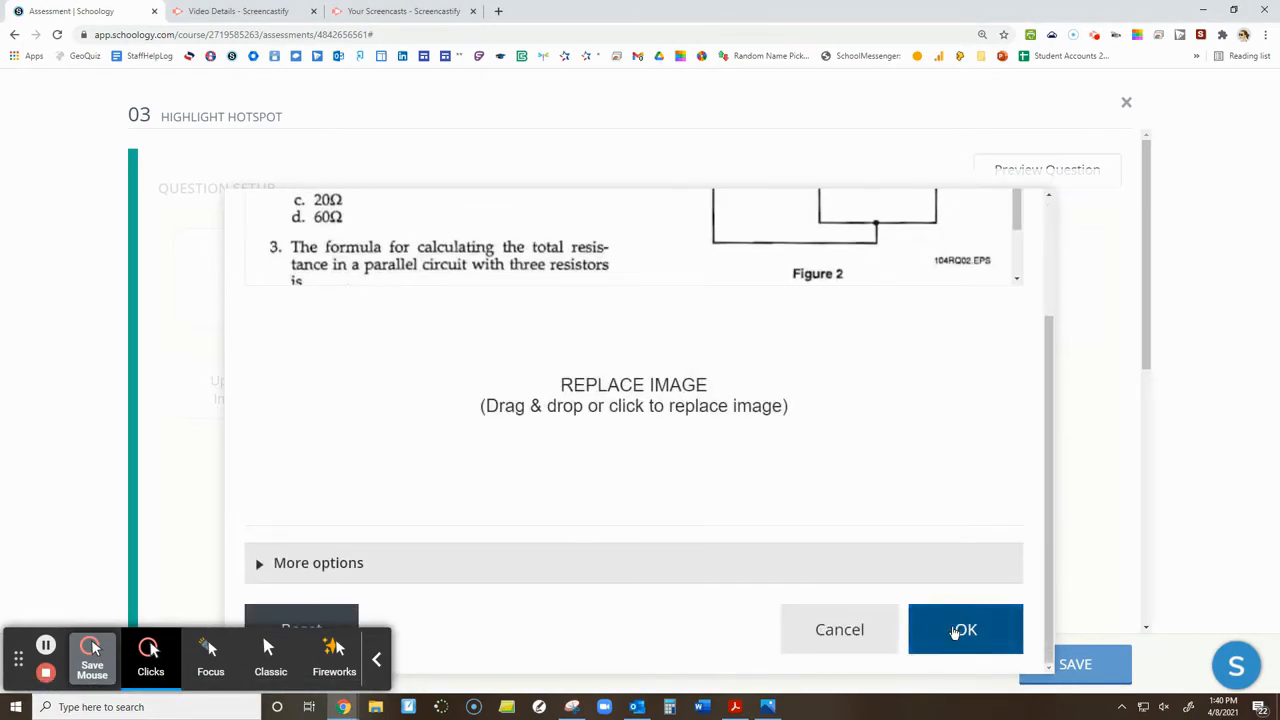
{"action": "left_click", "coordinate": [955, 630]}
{"action": "scroll", "coordinate": [678, 448], "scroll_direction": "down", "scroll_amount": 1}
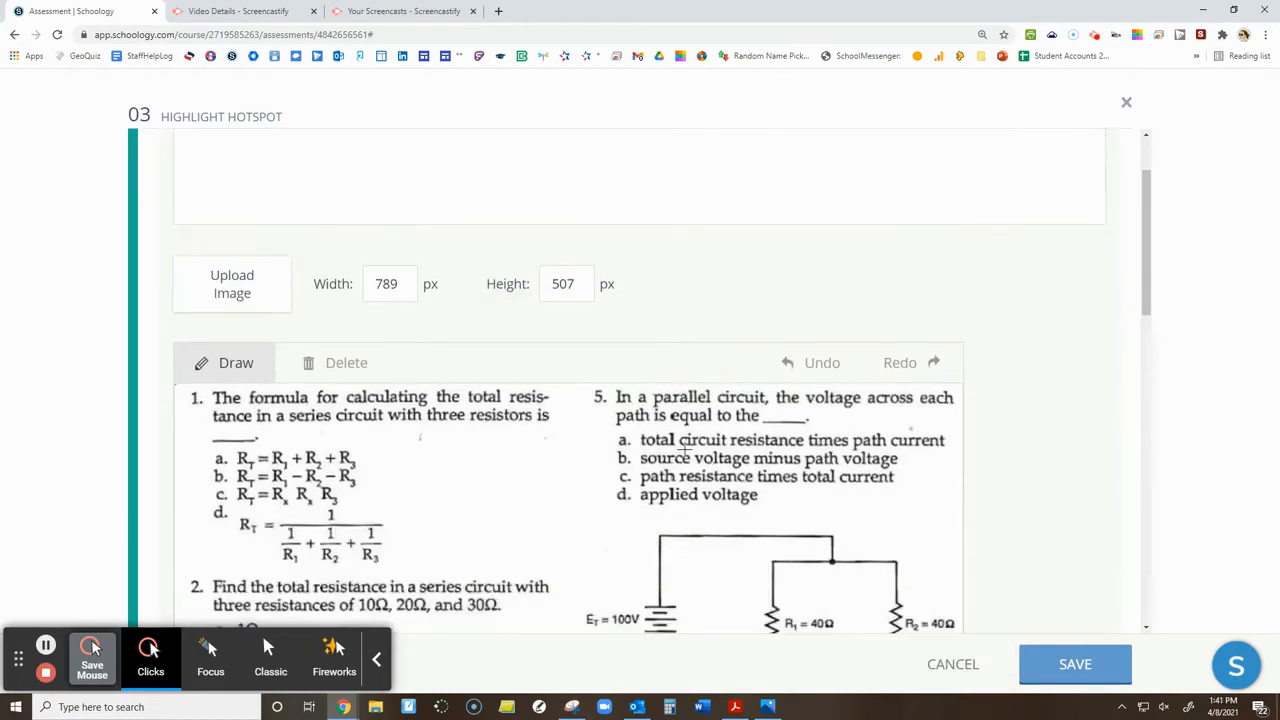
{"action": "scroll", "coordinate": [683, 452], "scroll_direction": "down", "scroll_amount": 5}
{"action": "scroll", "coordinate": [402, 393], "scroll_direction": "up", "scroll_amount": 4}
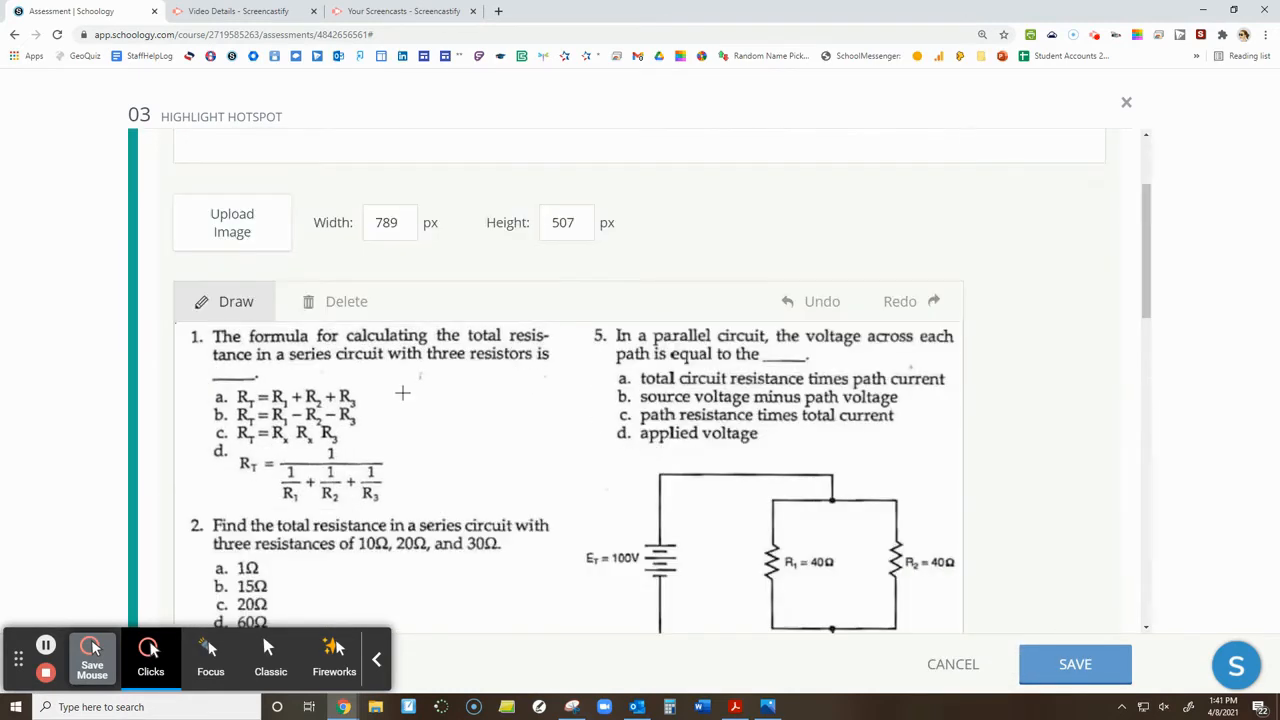
Try to outline answer a of question 1 on the worksheet image as a hotspot region
{"action": "scroll", "coordinate": [358, 352], "scroll_direction": "down", "scroll_amount": 1}
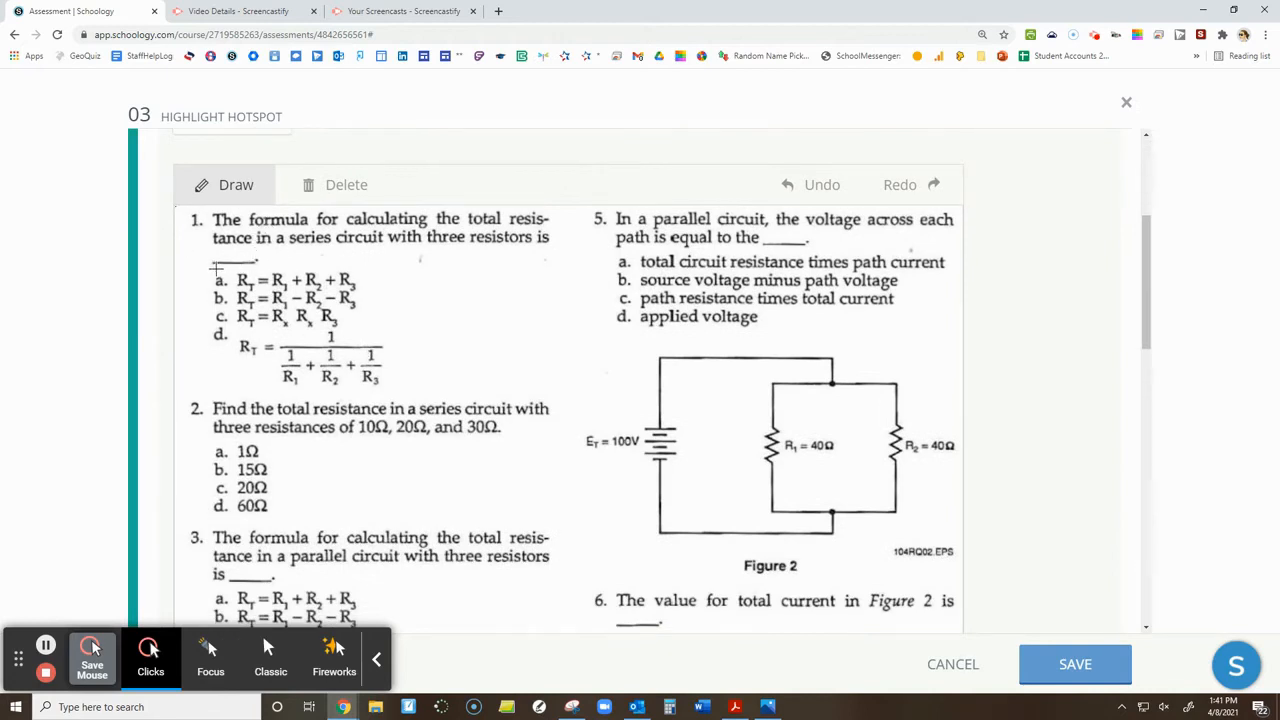
{"action": "left_click", "coordinate": [216, 269]}
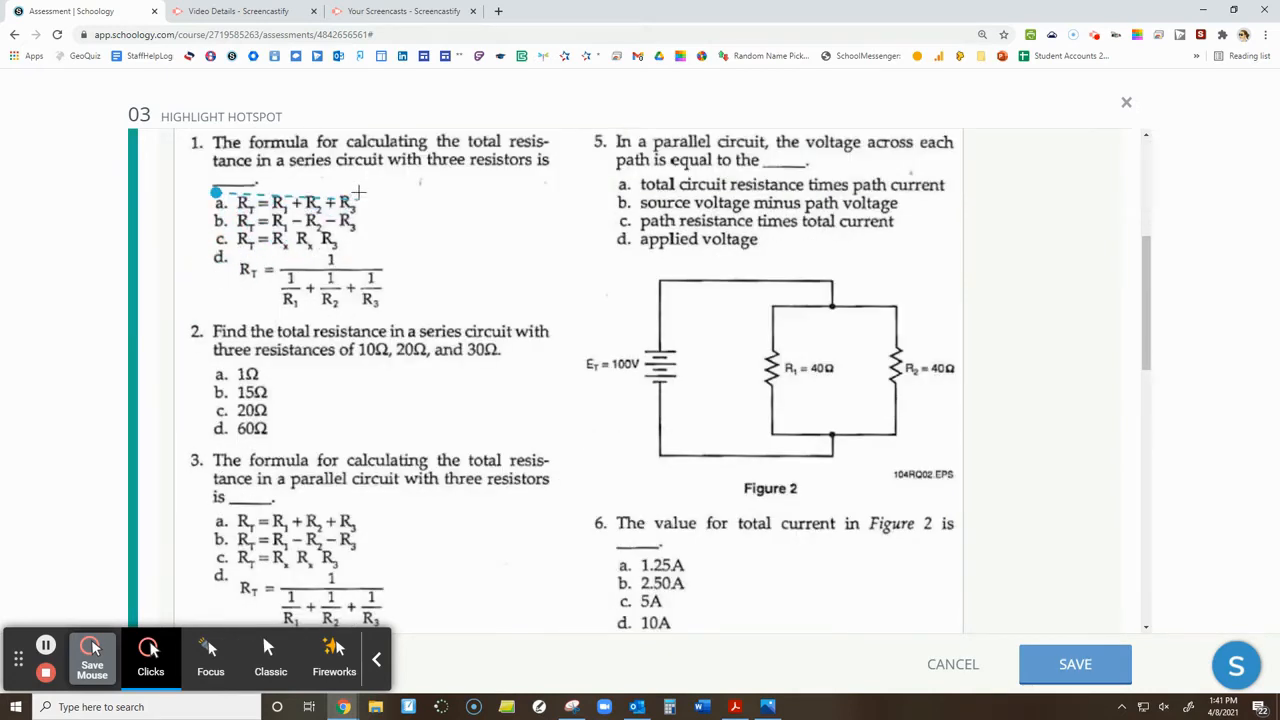
{"action": "left_click", "coordinate": [362, 189]}
{"action": "left_click", "coordinate": [359, 214]}
{"action": "left_click", "coordinate": [216, 215]}
{"action": "left_click", "coordinate": [216, 191]}
{"action": "scroll", "coordinate": [291, 321], "scroll_direction": "up", "scroll_amount": 1}
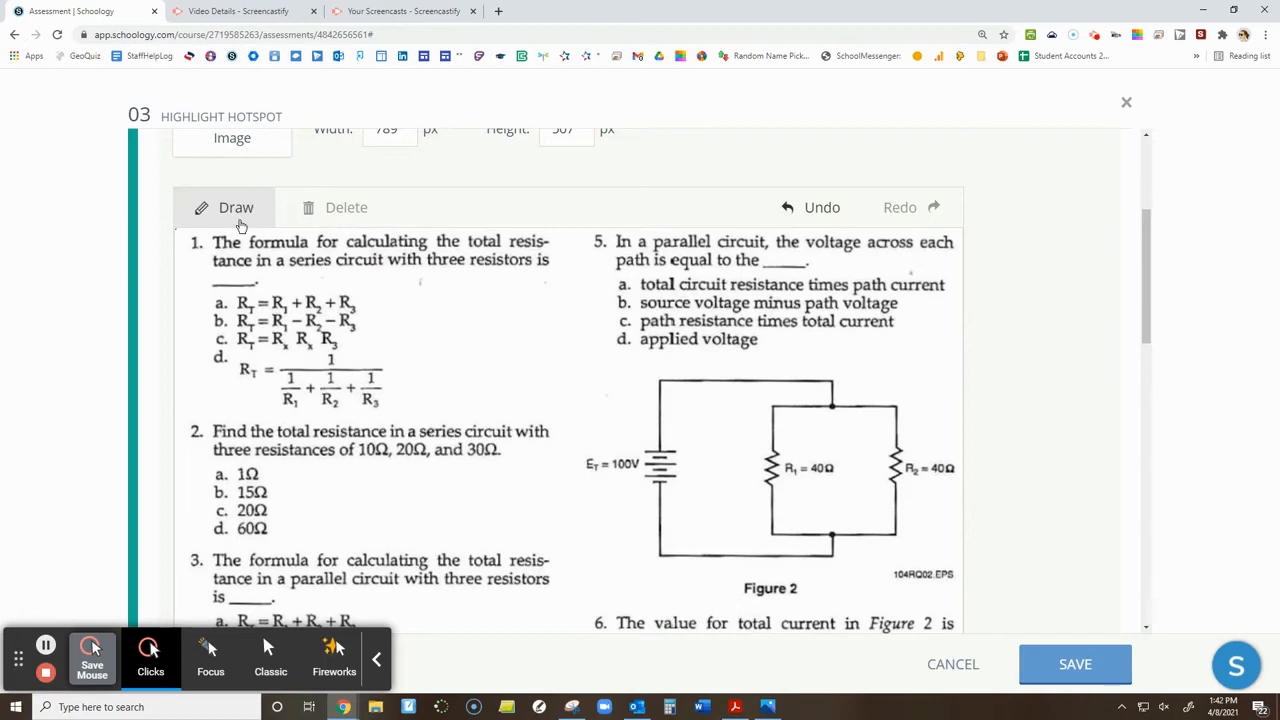
Draw a closed hotspot region around answer a of question 1 on the worksheet image
{"action": "left_click", "coordinate": [230, 210]}
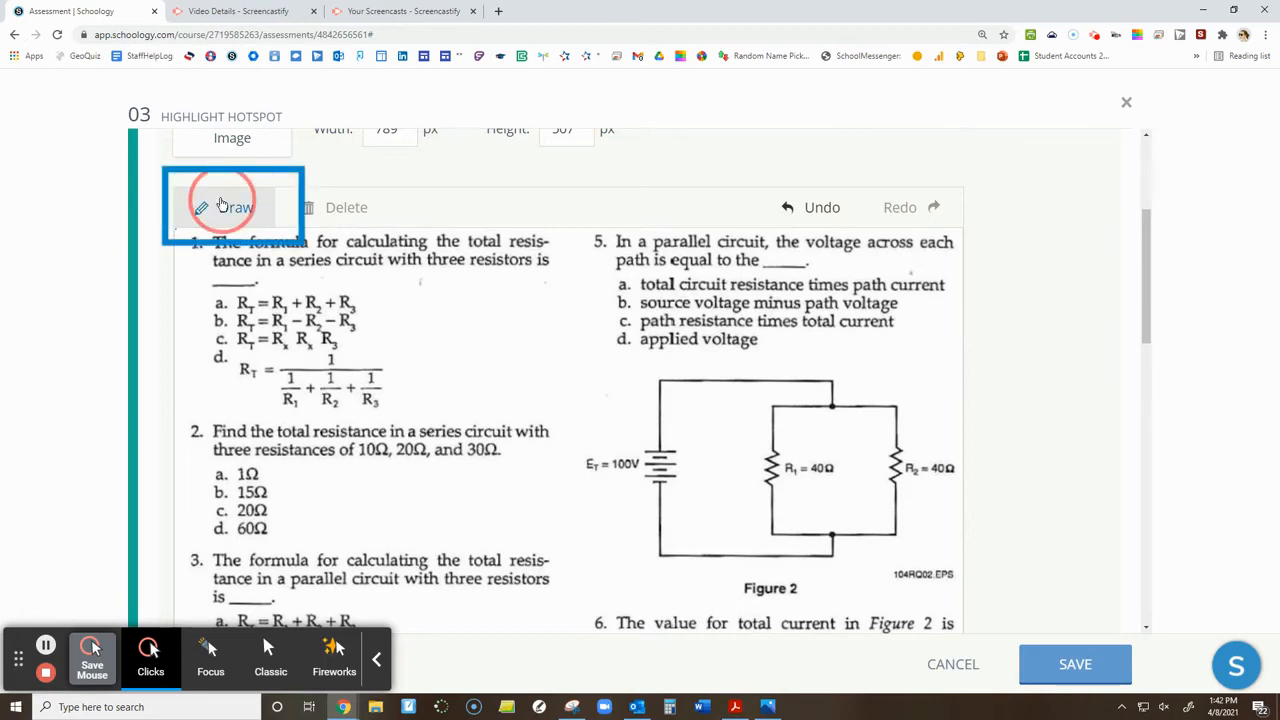
{"action": "left_click", "coordinate": [214, 305]}
{"action": "scroll", "coordinate": [214, 305], "scroll_direction": "down", "scroll_amount": 1}
{"action": "left_click", "coordinate": [358, 207]}
{"action": "left_click", "coordinate": [355, 190]}
{"action": "left_click", "coordinate": [214, 192]}
{"action": "left_click", "coordinate": [215, 207]}
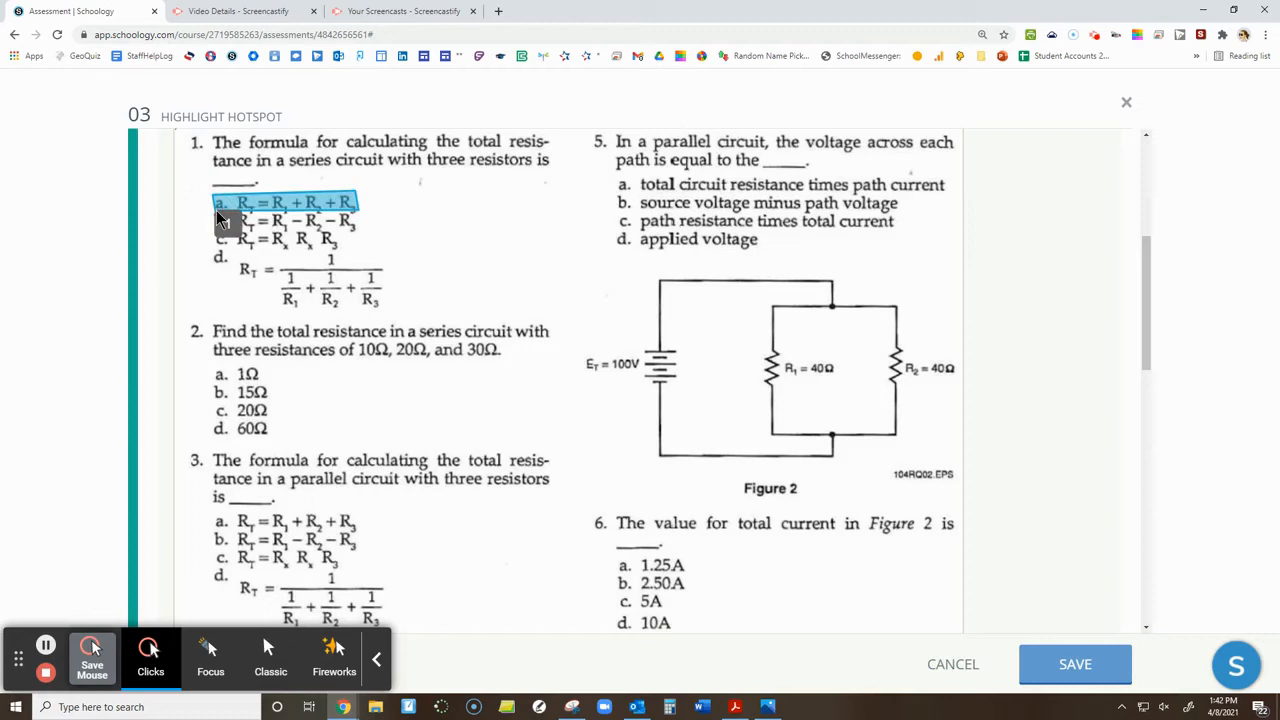
Outline answers b and c of question 1 as two separate hotspot regions
{"action": "left_click", "coordinate": [358, 229]}
{"action": "left_click", "coordinate": [213, 221]}
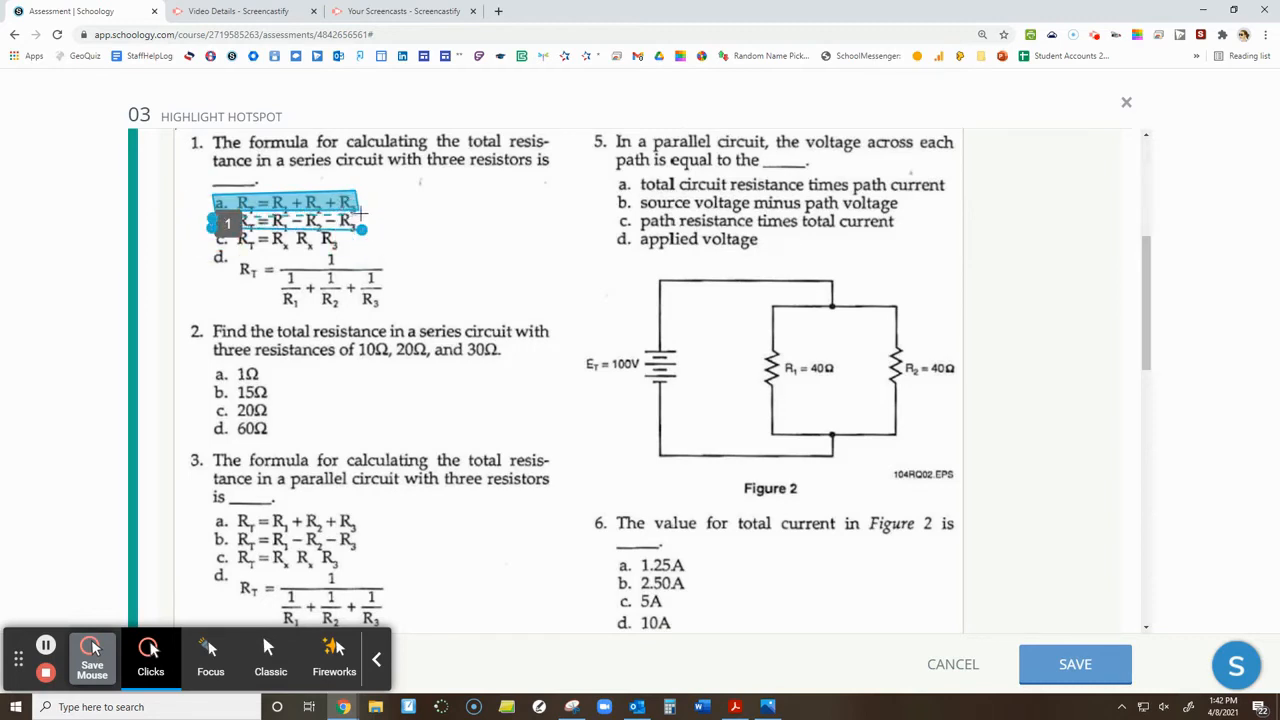
{"action": "left_click", "coordinate": [360, 229]}
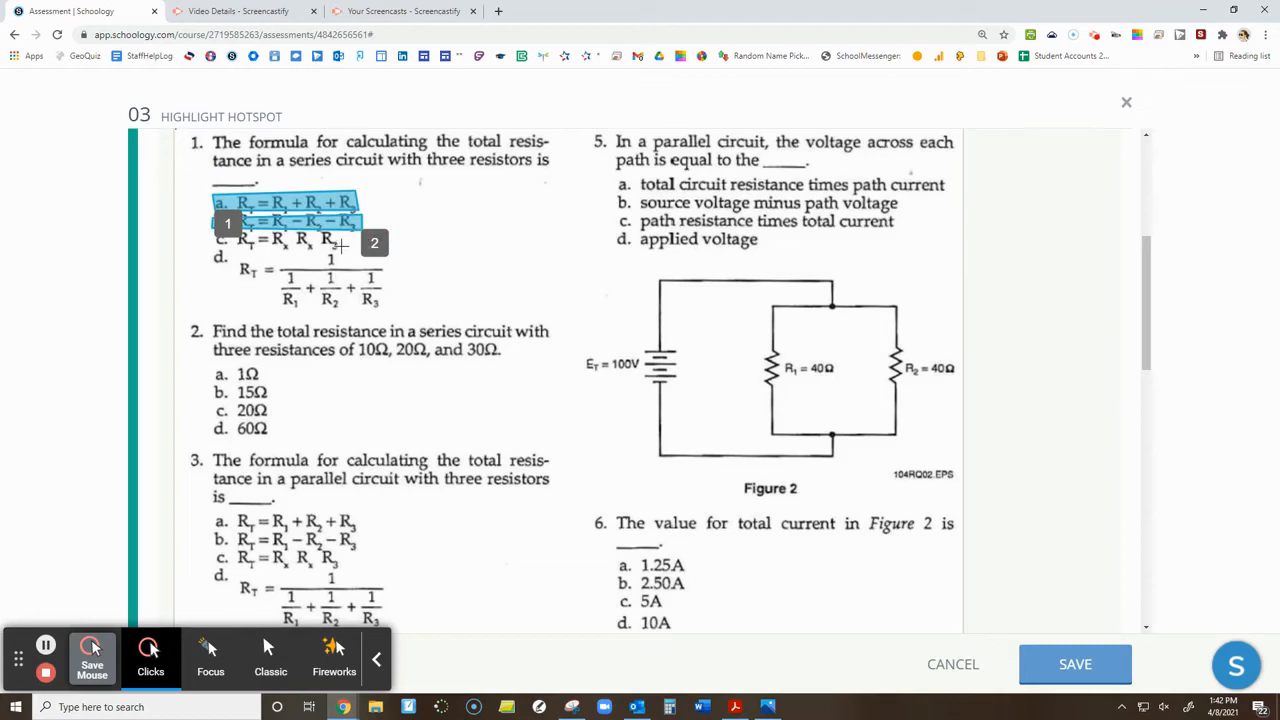
{"action": "left_click", "coordinate": [208, 245]}
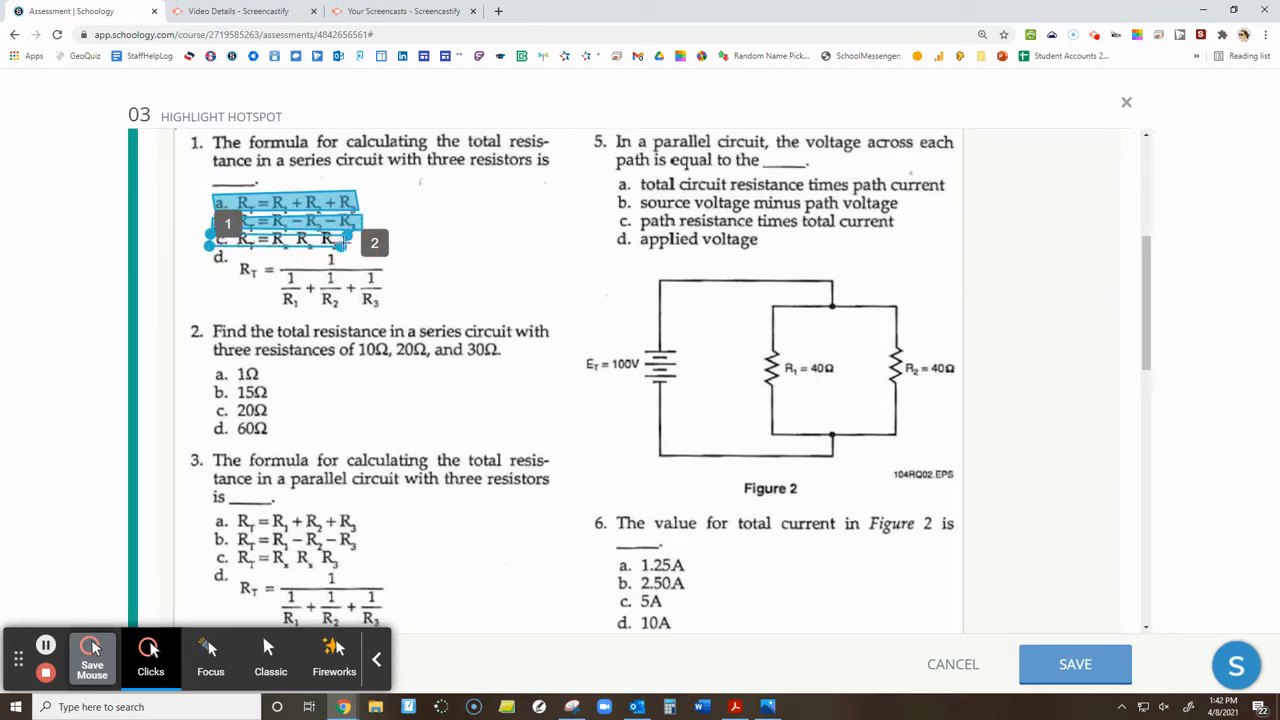
{"action": "left_click", "coordinate": [343, 250]}
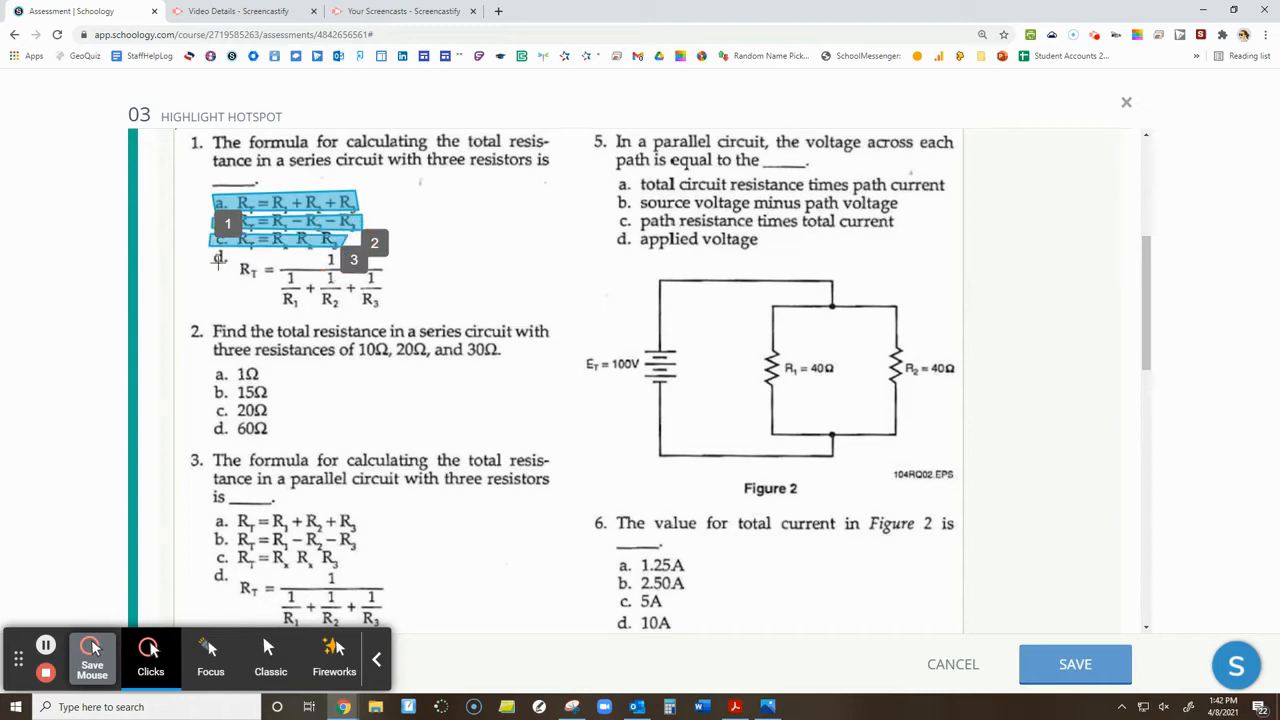
Draw a hotspot region around the whole fraction formula in answer d of question 1
{"action": "left_click", "coordinate": [393, 268]}
{"action": "left_click", "coordinate": [384, 313]}
{"action": "left_click", "coordinate": [198, 300]}
{"action": "left_click", "coordinate": [204, 254]}
{"action": "left_click", "coordinate": [393, 268]}
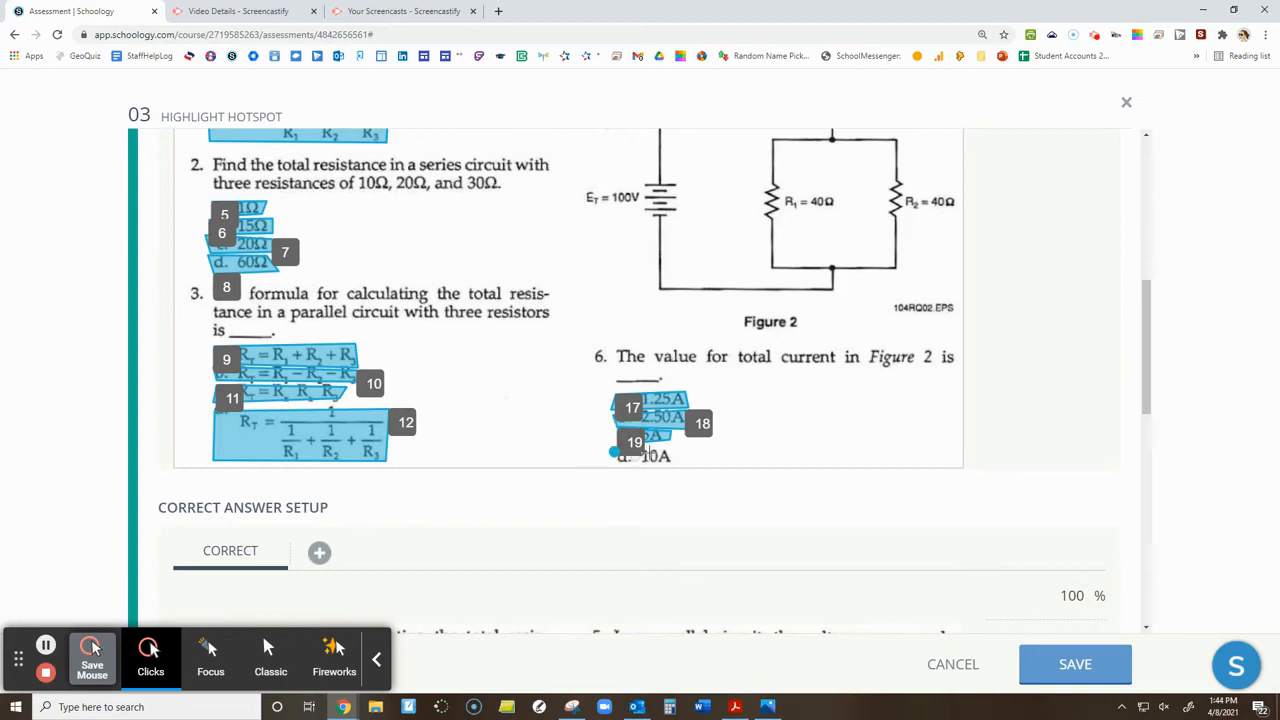
Finish the last hotspot region around answer d, 10A, of question 6
{"action": "left_click", "coordinate": [678, 452]}
{"action": "left_click", "coordinate": [615, 467]}
{"action": "left_click", "coordinate": [616, 453]}
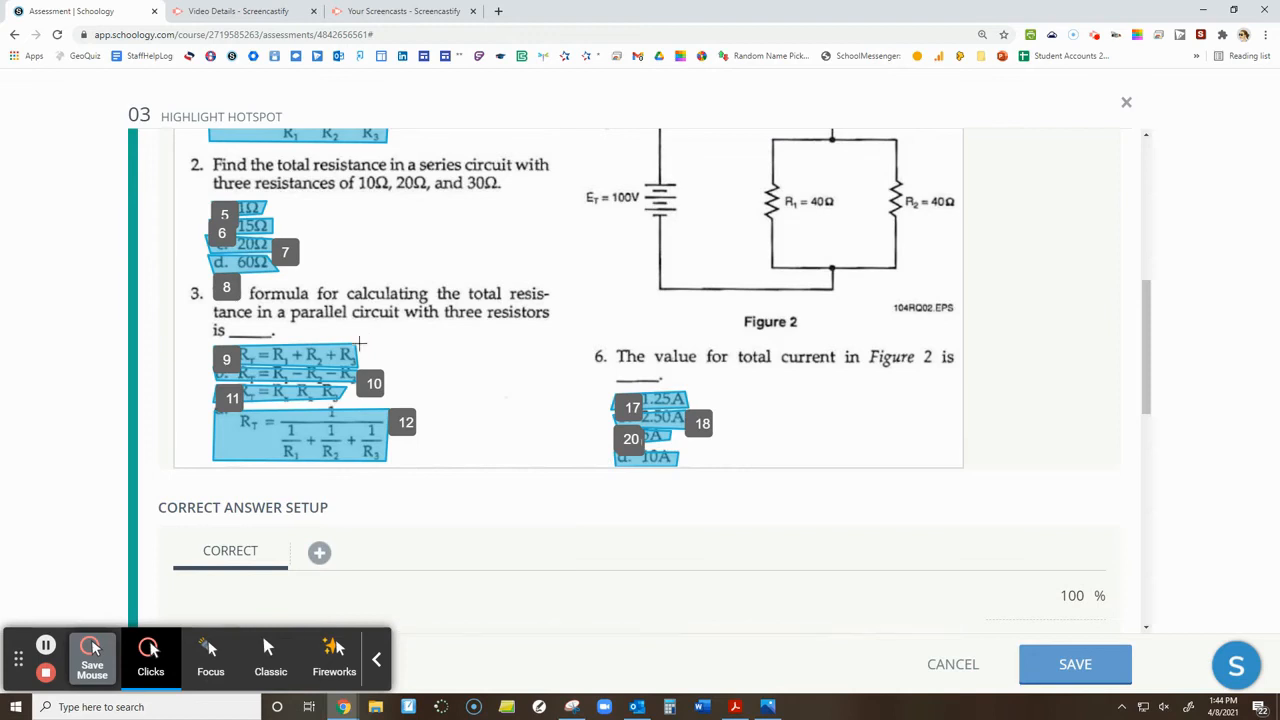
Allow multiple responses in the hotspot question's correct answer setup
{"action": "scroll", "coordinate": [360, 338], "scroll_direction": "down", "scroll_amount": 3}
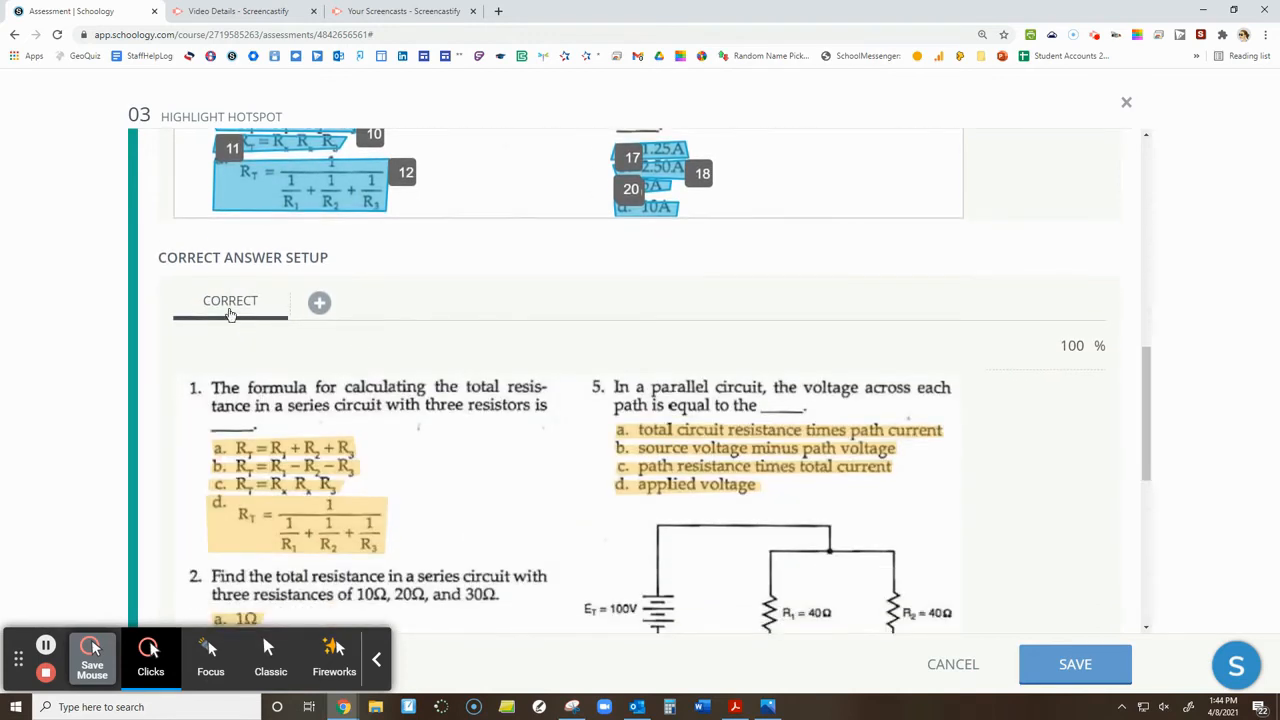
{"action": "scroll", "coordinate": [266, 334], "scroll_direction": "down", "scroll_amount": 2}
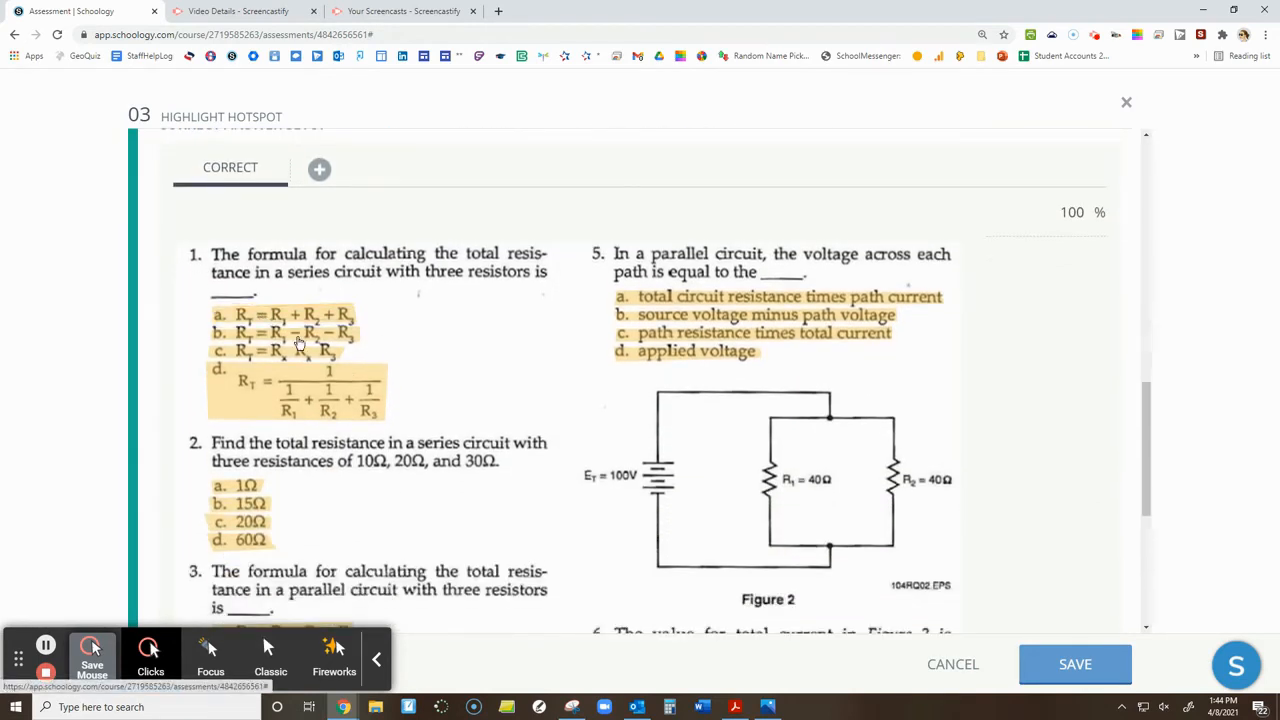
{"action": "scroll", "coordinate": [318, 410], "scroll_direction": "down", "scroll_amount": 2}
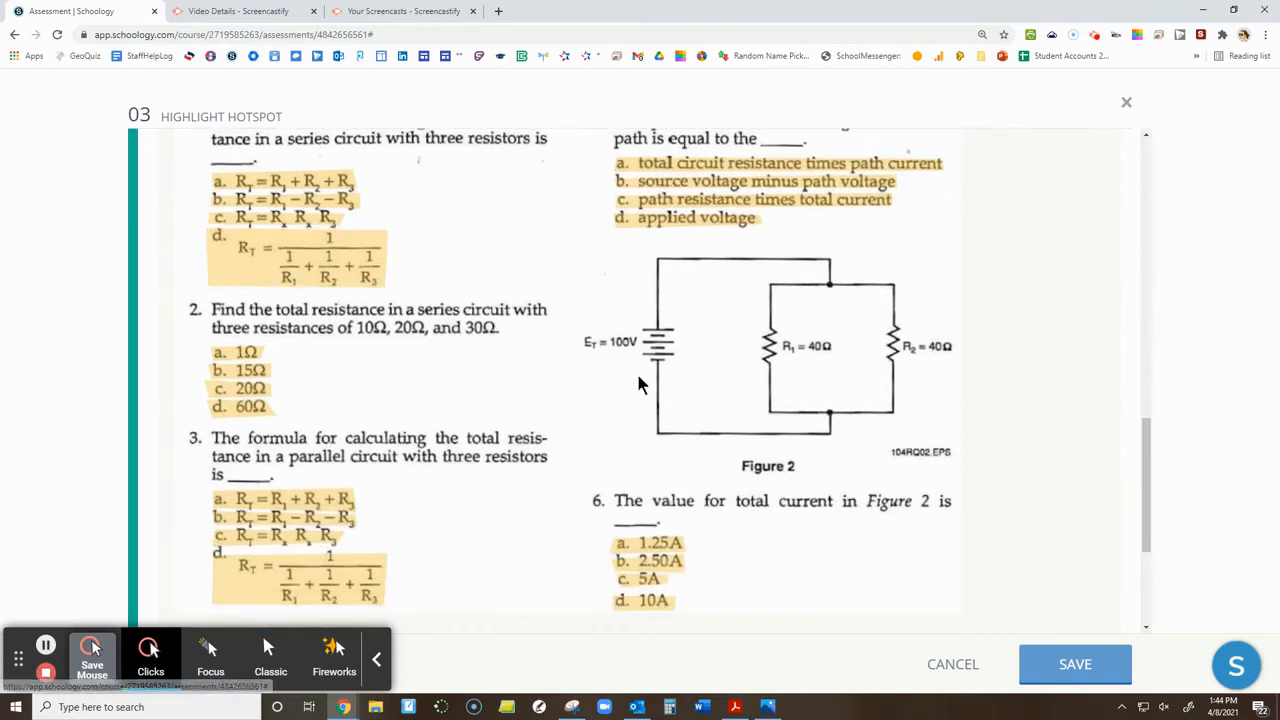
{"action": "scroll", "coordinate": [389, 394], "scroll_direction": "down", "scroll_amount": 3}
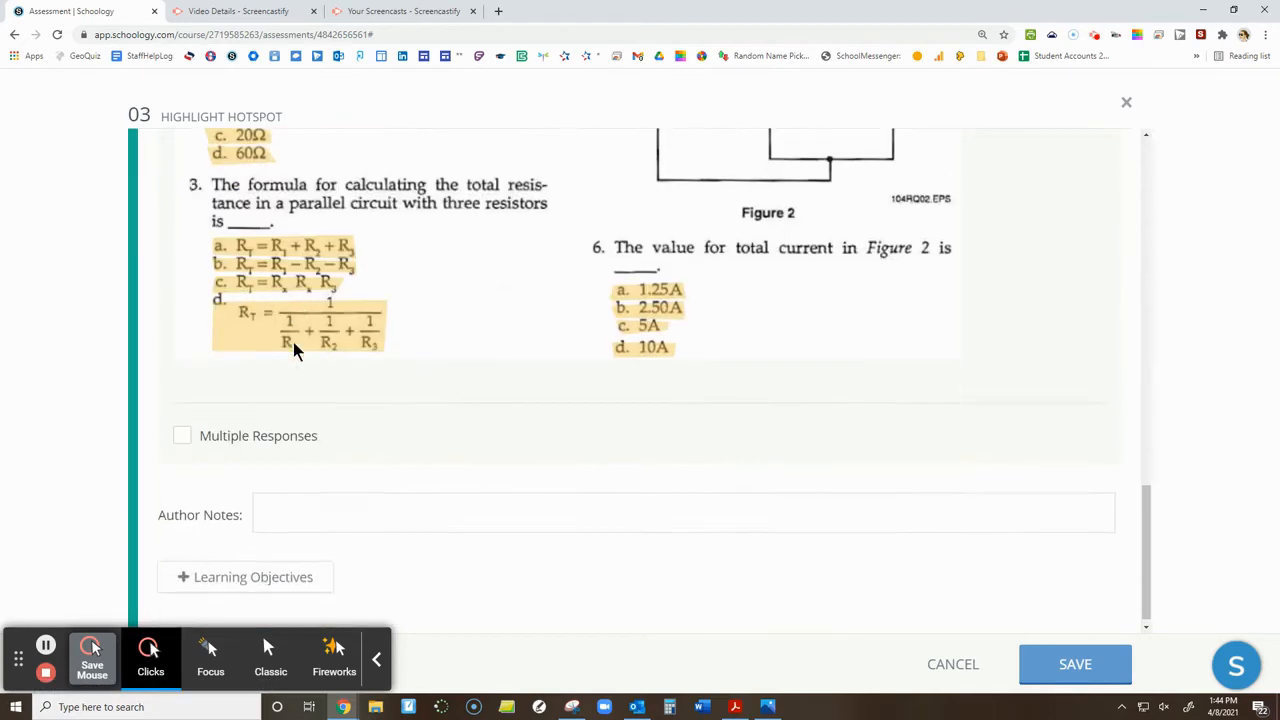
{"action": "left_click", "coordinate": [184, 435]}
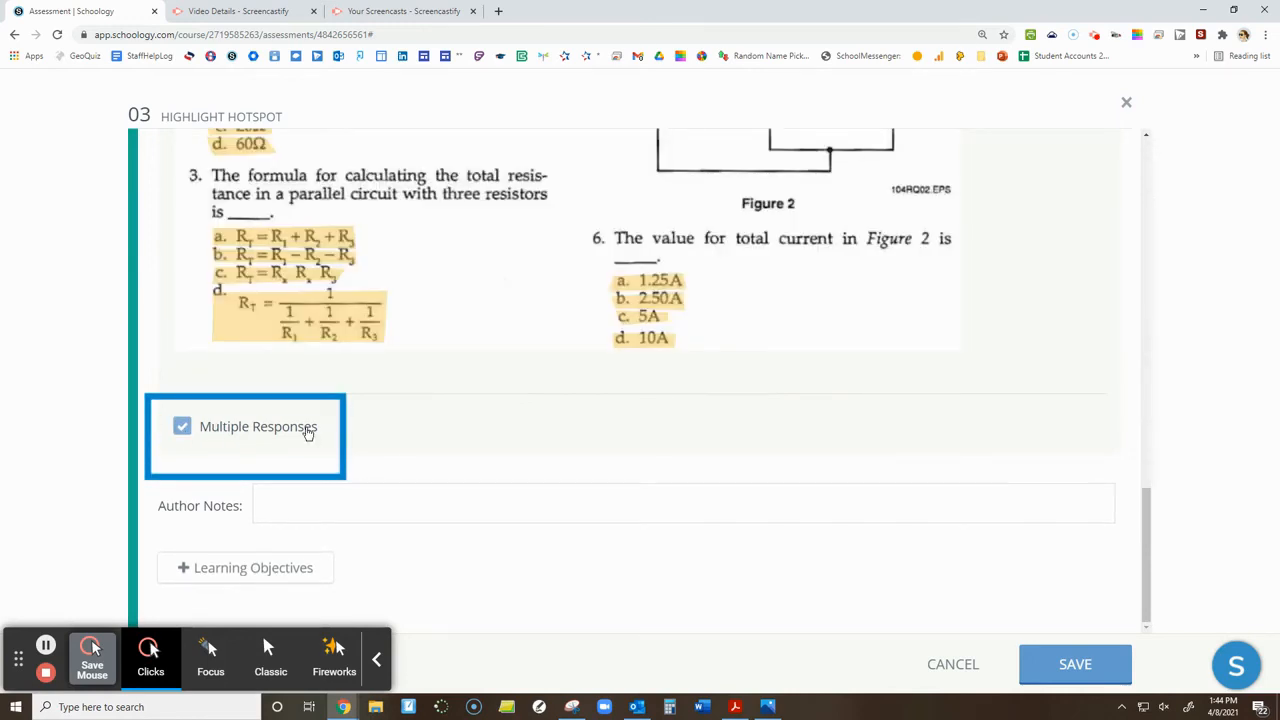
Mark answer d for question 1, 15Ω for question 2 and answer c for question 3 as correct
{"action": "scroll", "coordinate": [300, 471], "scroll_direction": "up", "scroll_amount": 5}
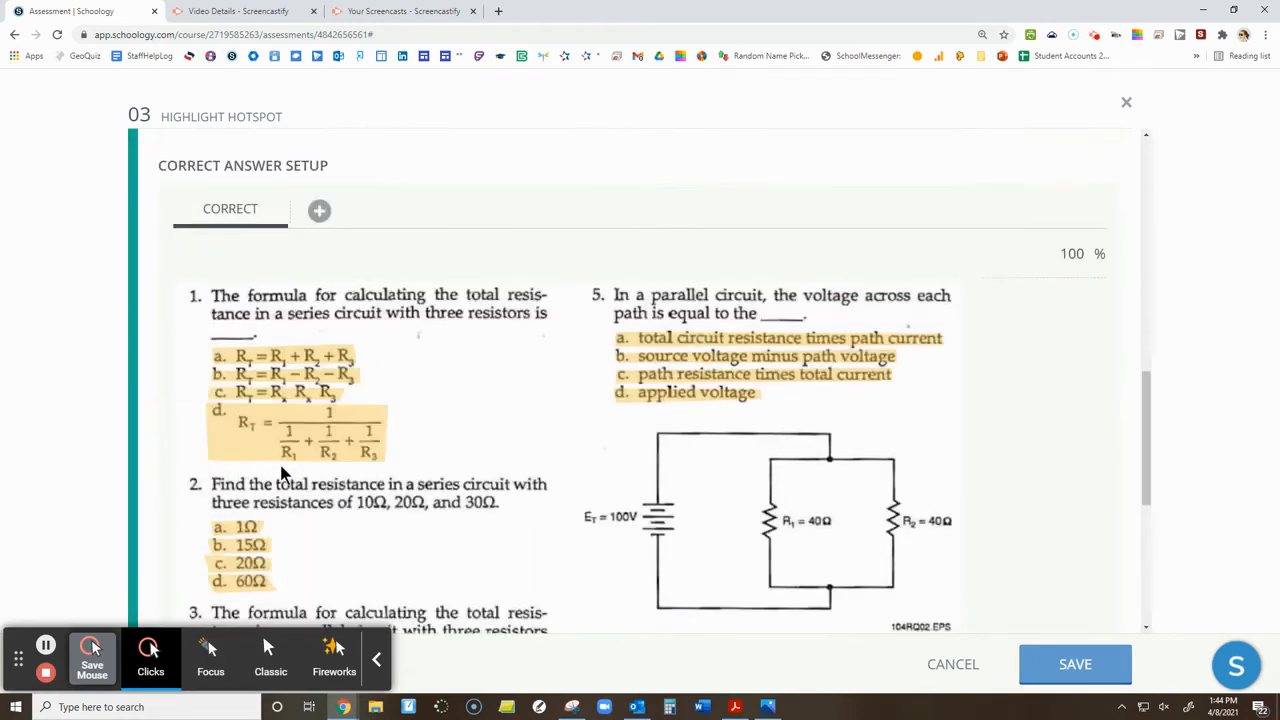
{"action": "left_click", "coordinate": [280, 456]}
{"action": "scroll", "coordinate": [280, 456], "scroll_direction": "down", "scroll_amount": 2}
{"action": "left_click", "coordinate": [253, 428]}
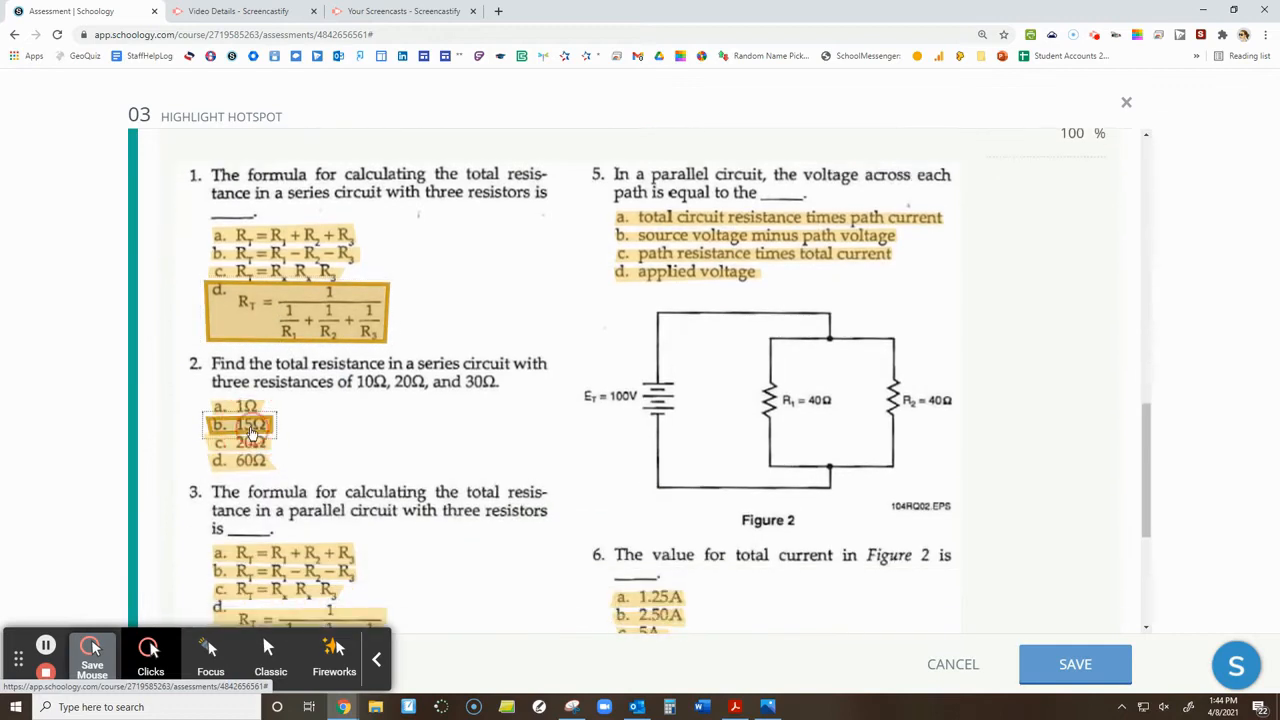
{"action": "scroll", "coordinate": [280, 440], "scroll_direction": "down", "scroll_amount": 2}
{"action": "left_click", "coordinate": [286, 448]}
{"action": "scroll", "coordinate": [550, 485], "scroll_direction": "up", "scroll_amount": 1}
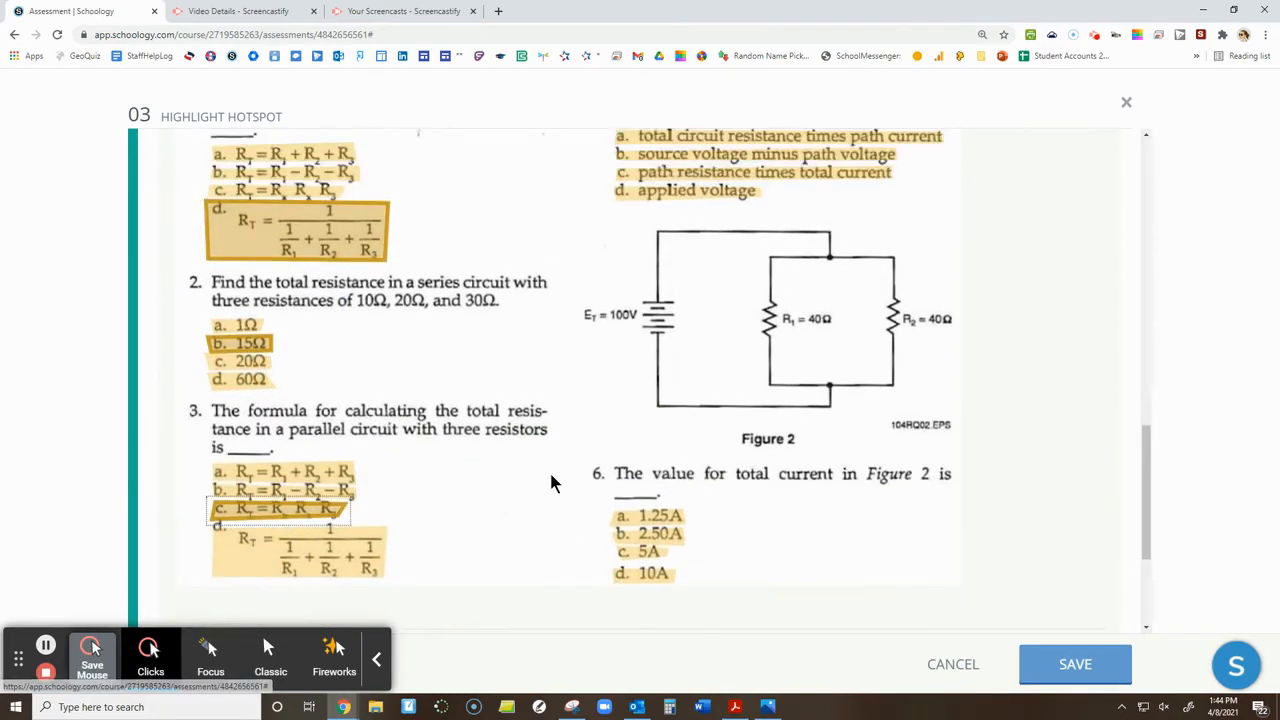
Mark an answer for question 5 and 1.25A for question 6 as correct, and save the hotspot question
{"action": "scroll", "coordinate": [686, 324], "scroll_direction": "up", "scroll_amount": 2}
{"action": "left_click", "coordinate": [686, 324]}
{"action": "scroll", "coordinate": [670, 500], "scroll_direction": "down", "scroll_amount": 3}
{"action": "left_click", "coordinate": [648, 433]}
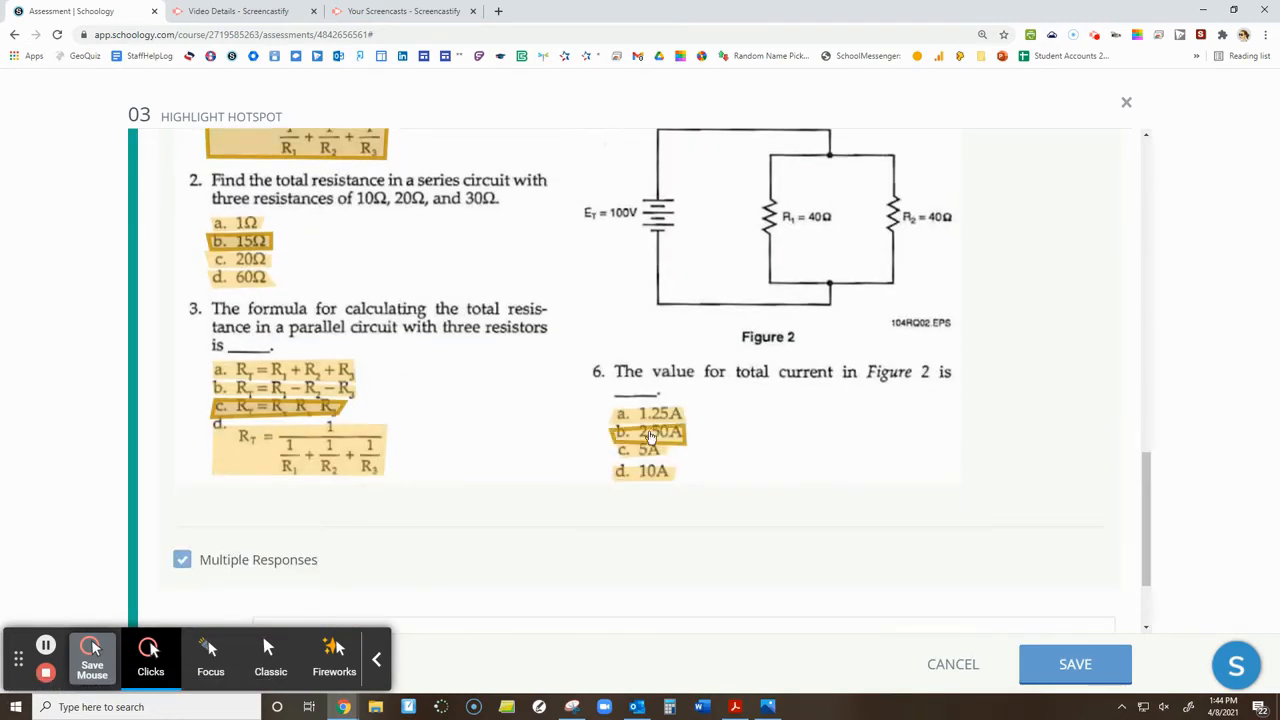
{"action": "left_click", "coordinate": [658, 418]}
{"action": "scroll", "coordinate": [800, 540], "scroll_direction": "down", "scroll_amount": 1}
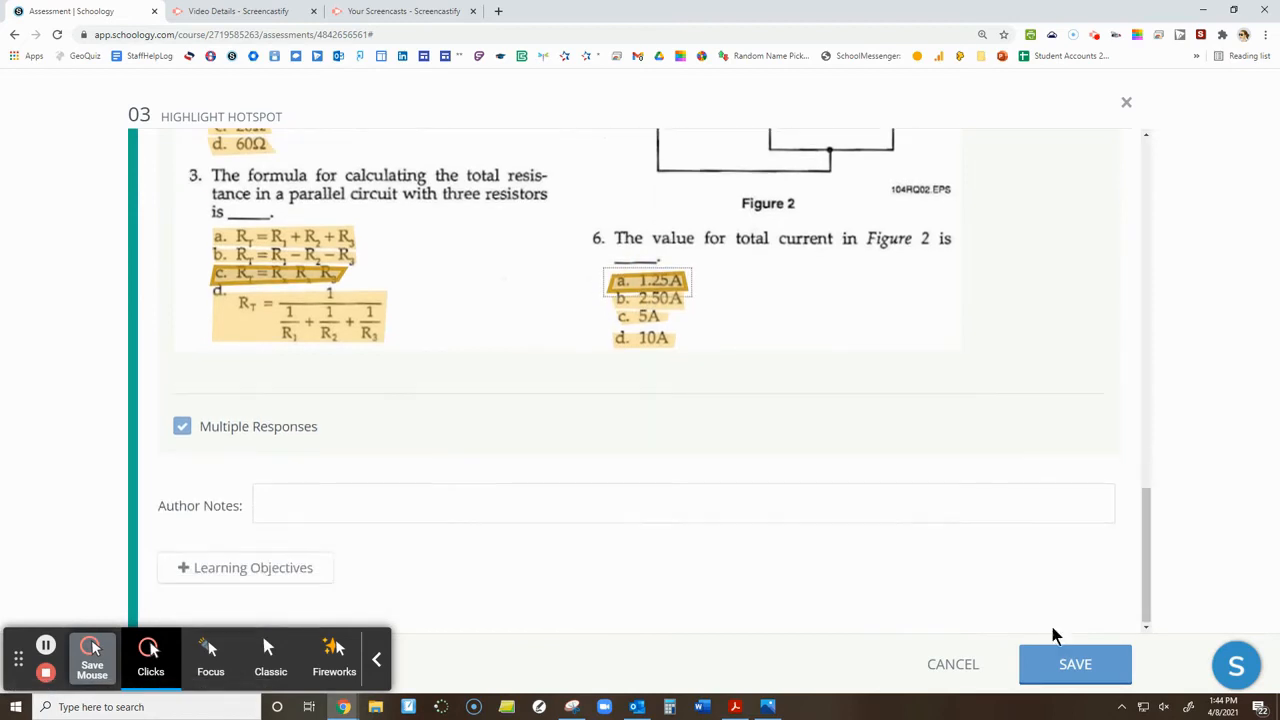
{"action": "left_click", "coordinate": [1073, 668]}
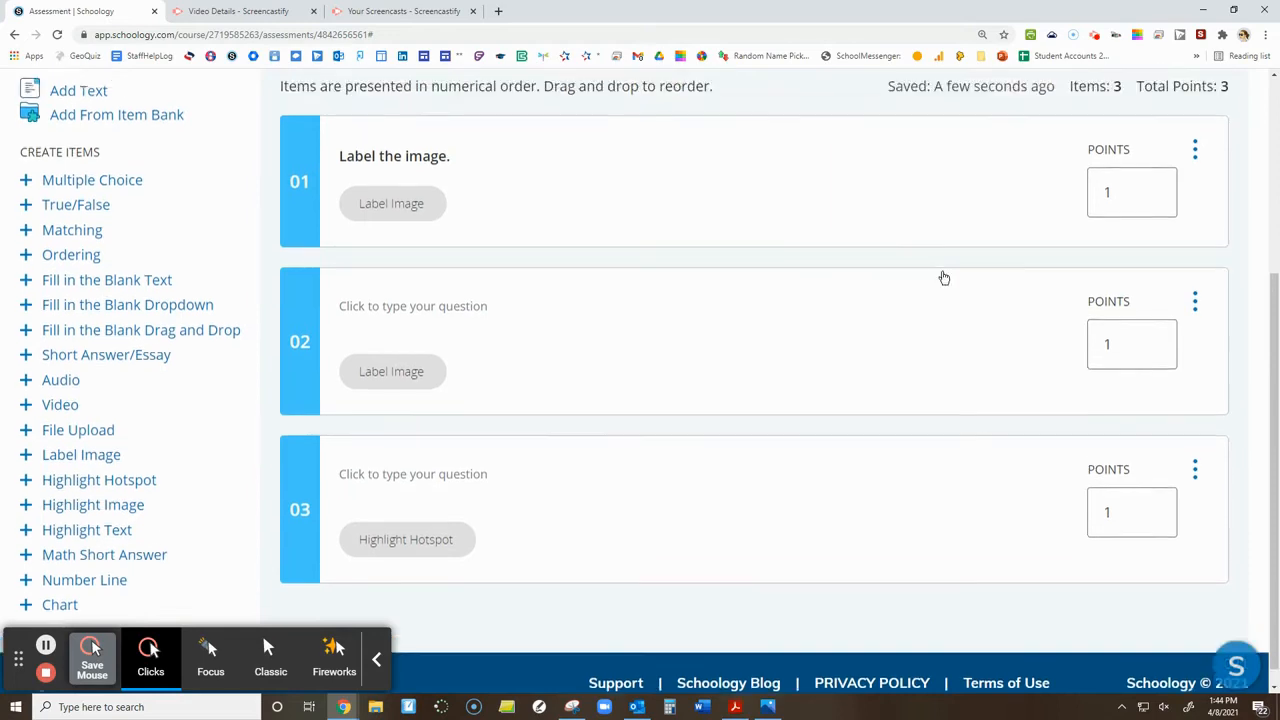
Preview the assessment and try the hotspot question by choosing d for question 1, 60Ω for 2, b for 3 and c for 5
{"action": "scroll", "coordinate": [943, 277], "scroll_direction": "up", "scroll_amount": 3}
{"action": "left_click", "coordinate": [908, 152]}
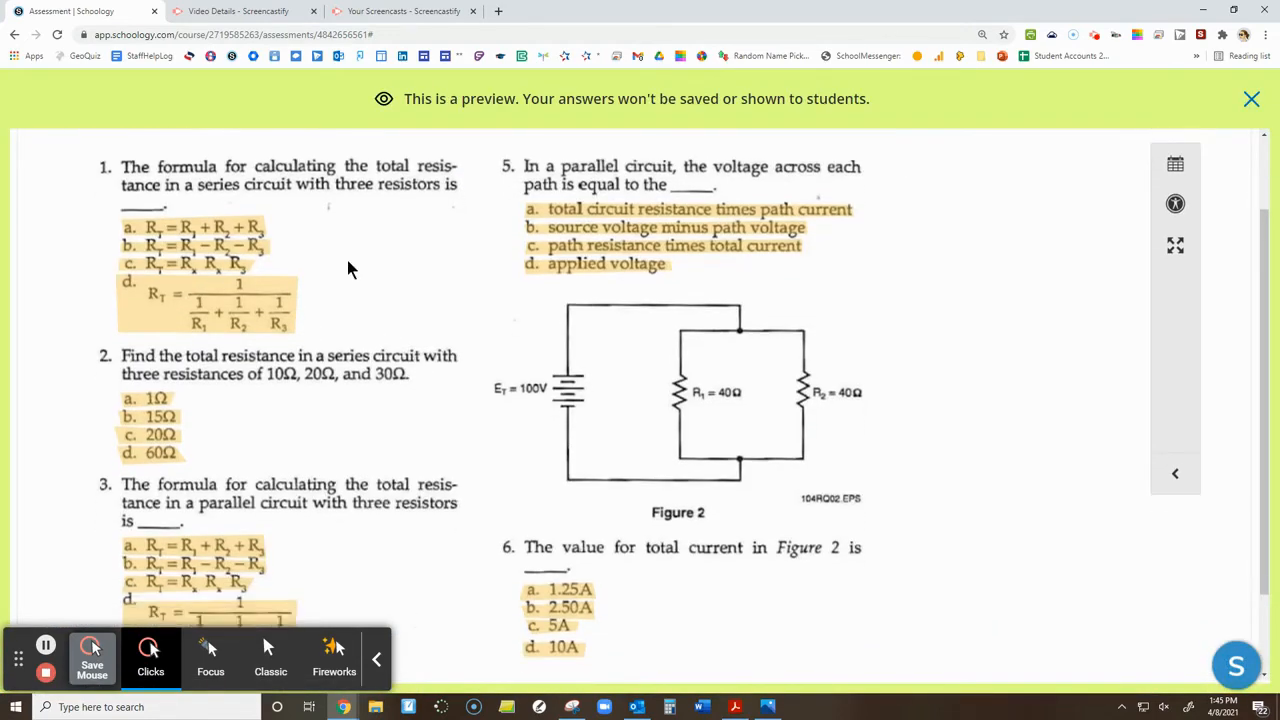
{"action": "scroll", "coordinate": [408, 375], "scroll_direction": "up", "scroll_amount": 2}
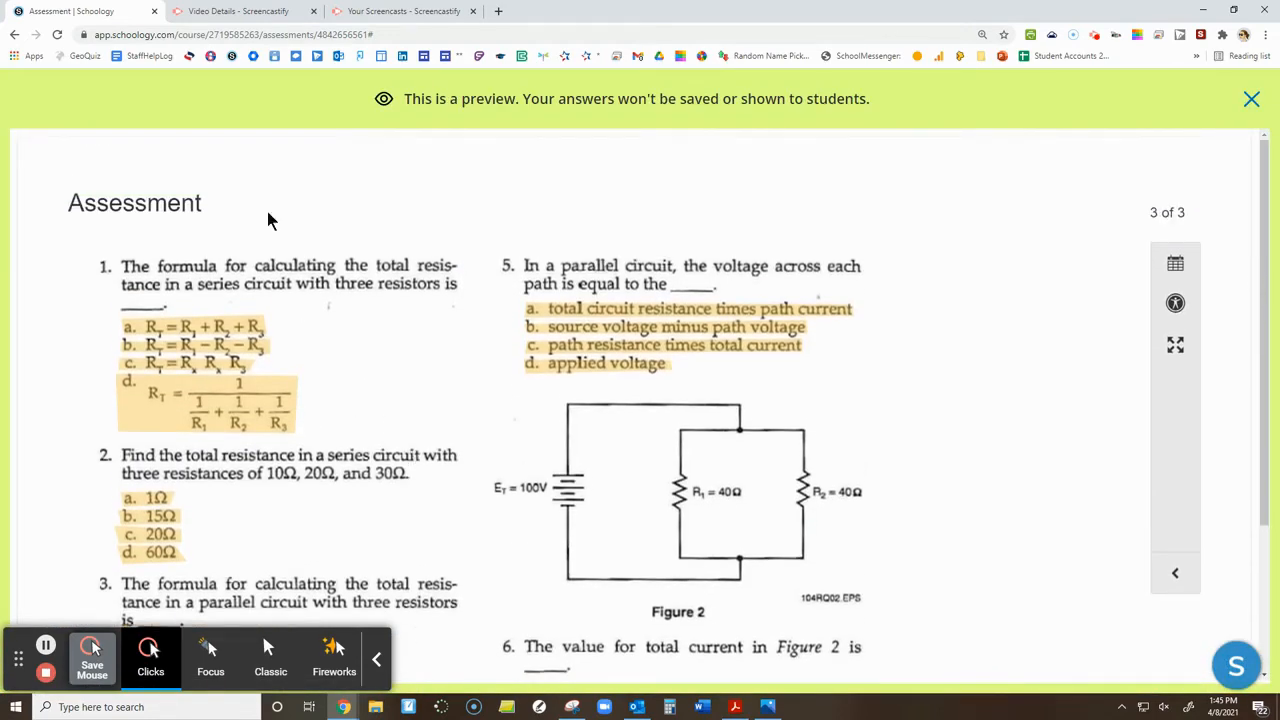
{"action": "scroll", "coordinate": [203, 418], "scroll_direction": "down", "scroll_amount": 1}
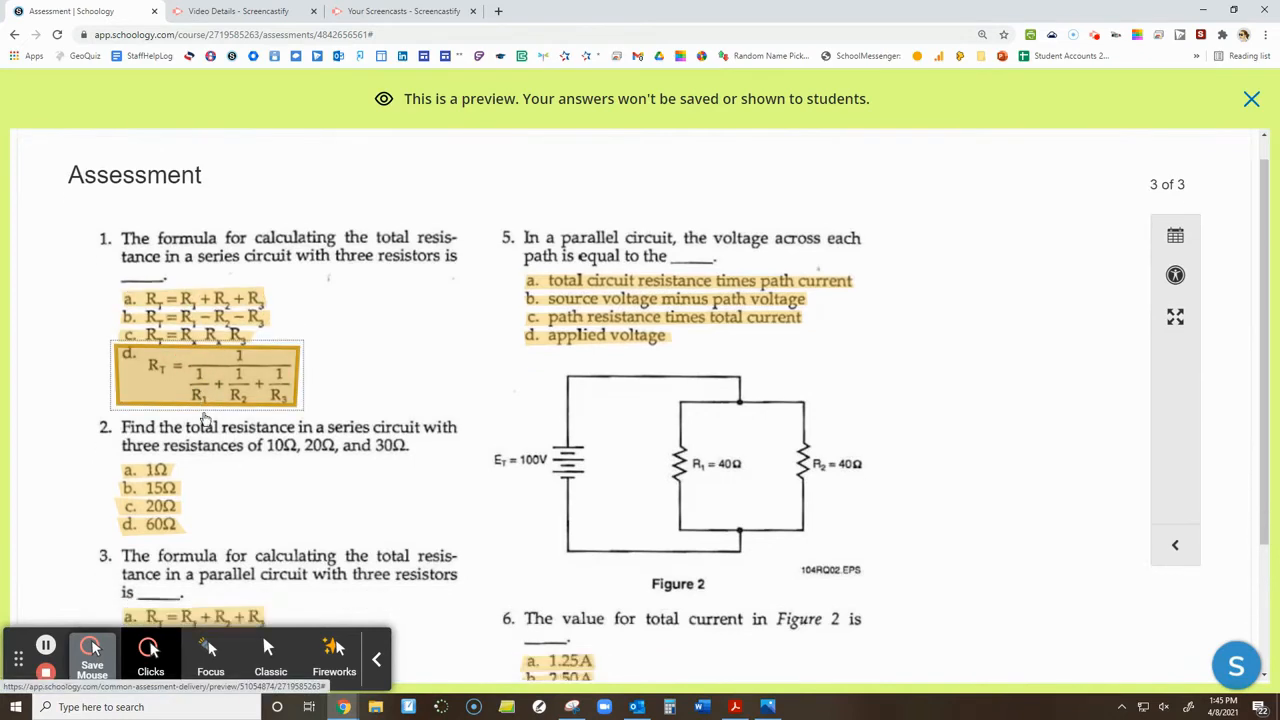
{"action": "scroll", "coordinate": [203, 418], "scroll_direction": "down", "scroll_amount": 2}
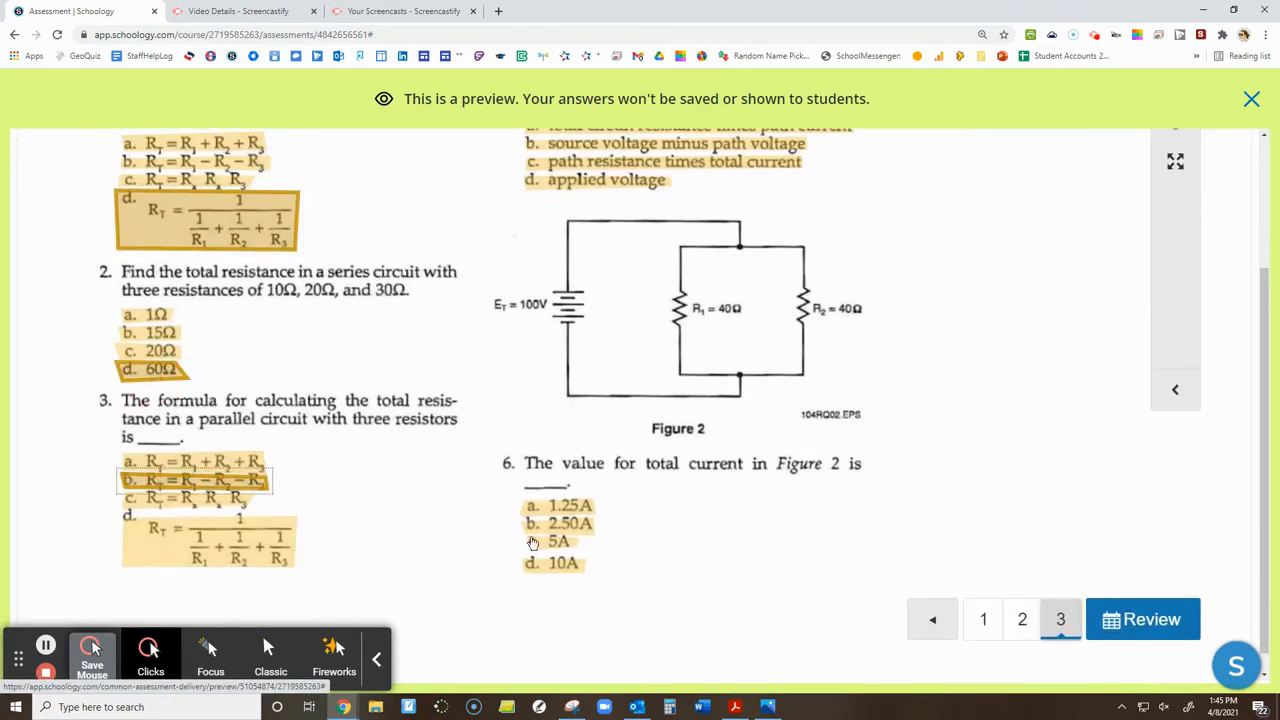
{"action": "scroll", "coordinate": [540, 540], "scroll_direction": "up", "scroll_amount": 3}
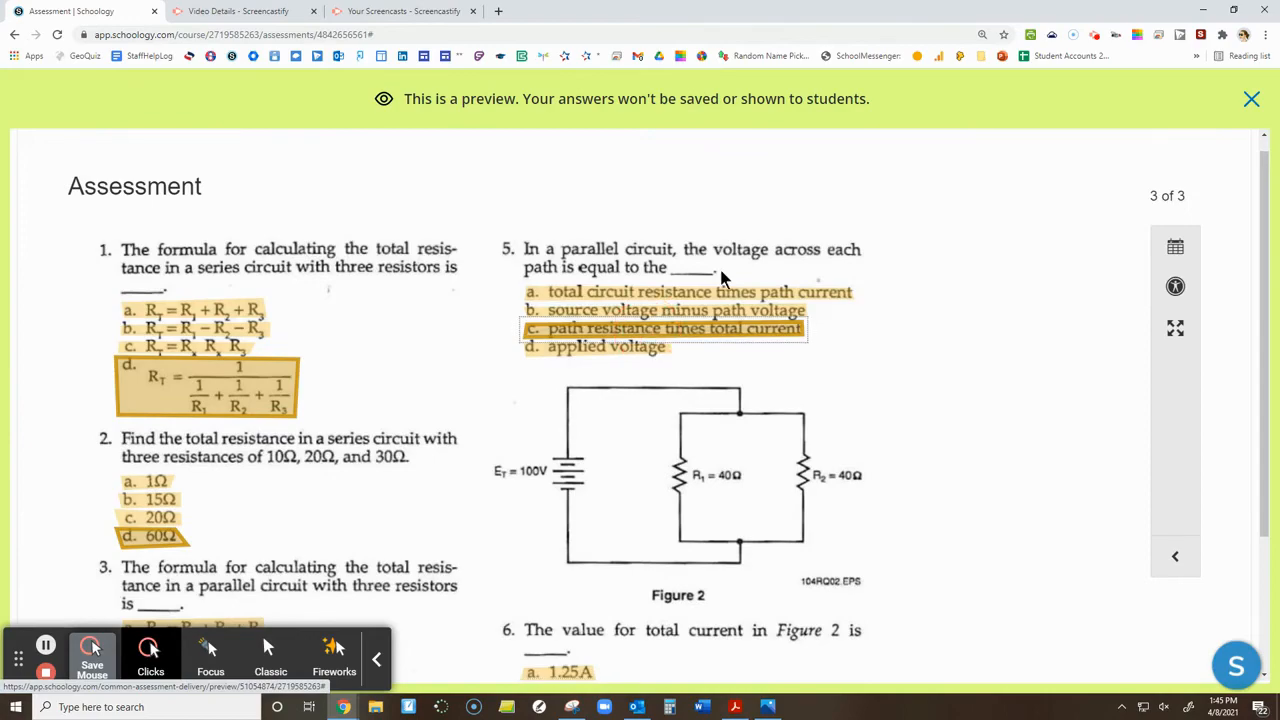
{"action": "scroll", "coordinate": [973, 409], "scroll_direction": "down", "scroll_amount": 2}
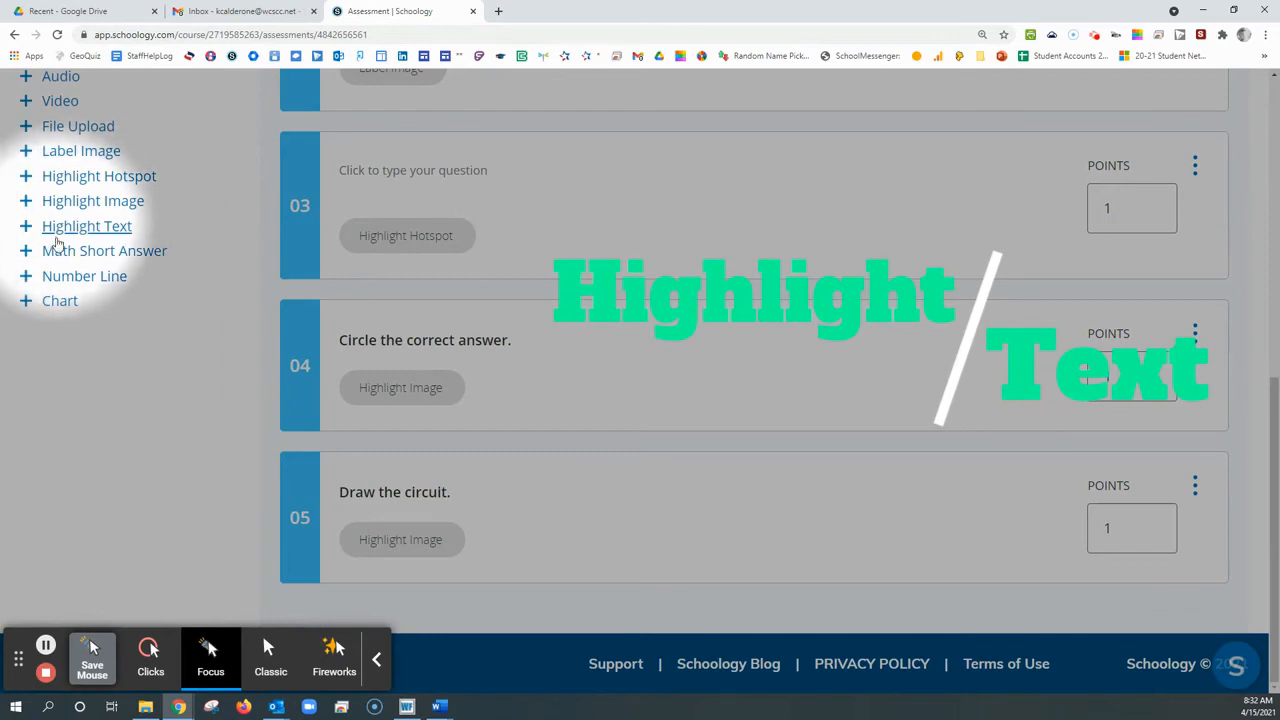
Add a Highlight Text item as the sixth question and start editing its question text
{"action": "left_click", "coordinate": [107, 228]}
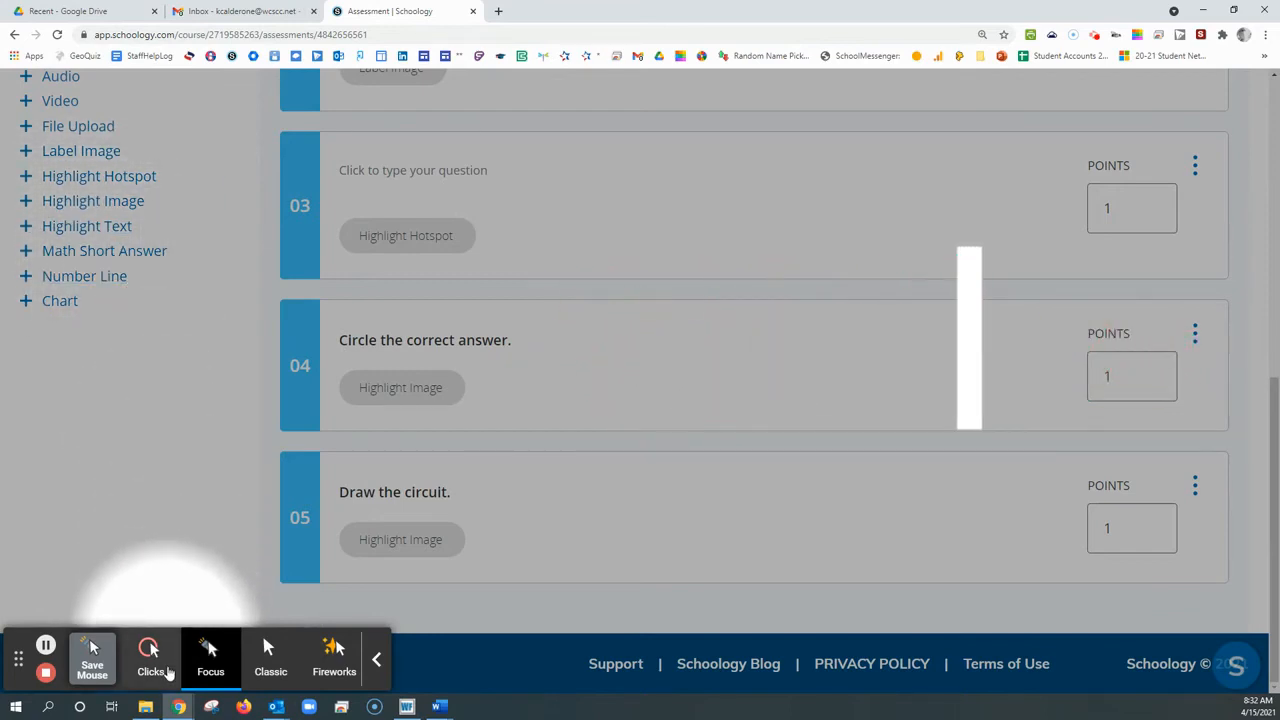
{"action": "left_click", "coordinate": [92, 650]}
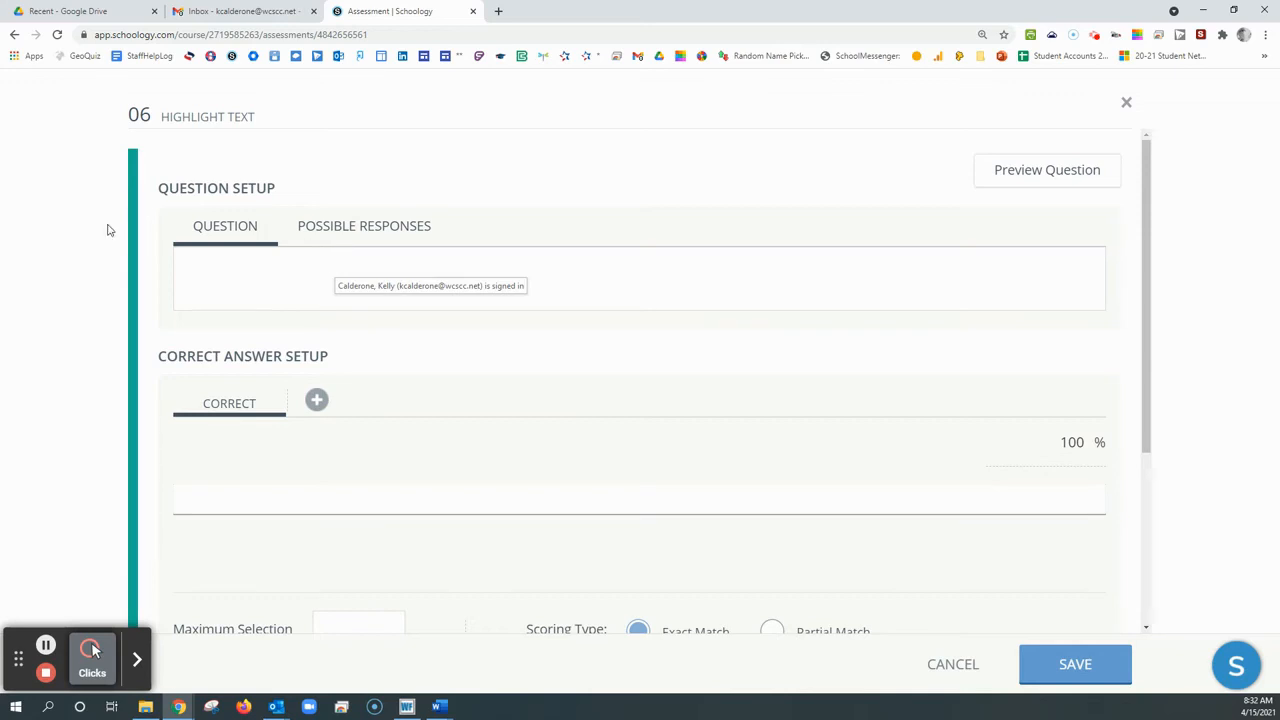
{"action": "left_click", "coordinate": [366, 249]}
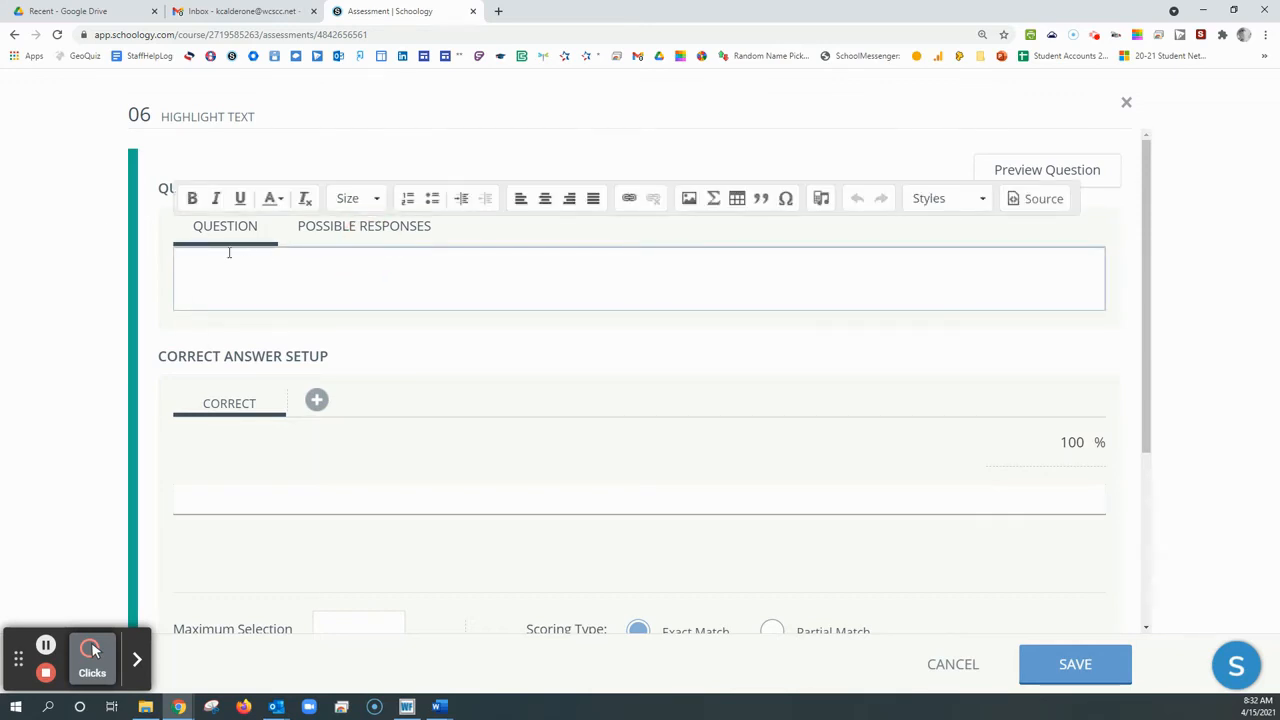
Switch to the Word document Test B - short version and copy its first-page multiple-choice questions through question 7
{"action": "left_click_drag", "start_coordinate": [0, 108], "coordinate": [553, 42]}
{"action": "scroll", "coordinate": [292, 300], "scroll_direction": "down", "scroll_amount": 1}
{"action": "left_click_drag", "start_coordinate": [234, 173], "coordinate": [424, 335]}
{"action": "scroll", "coordinate": [290, 210], "scroll_direction": "down", "scroll_amount": 2}
{"action": "scroll", "coordinate": [400, 345], "scroll_direction": "down", "scroll_amount": 2}
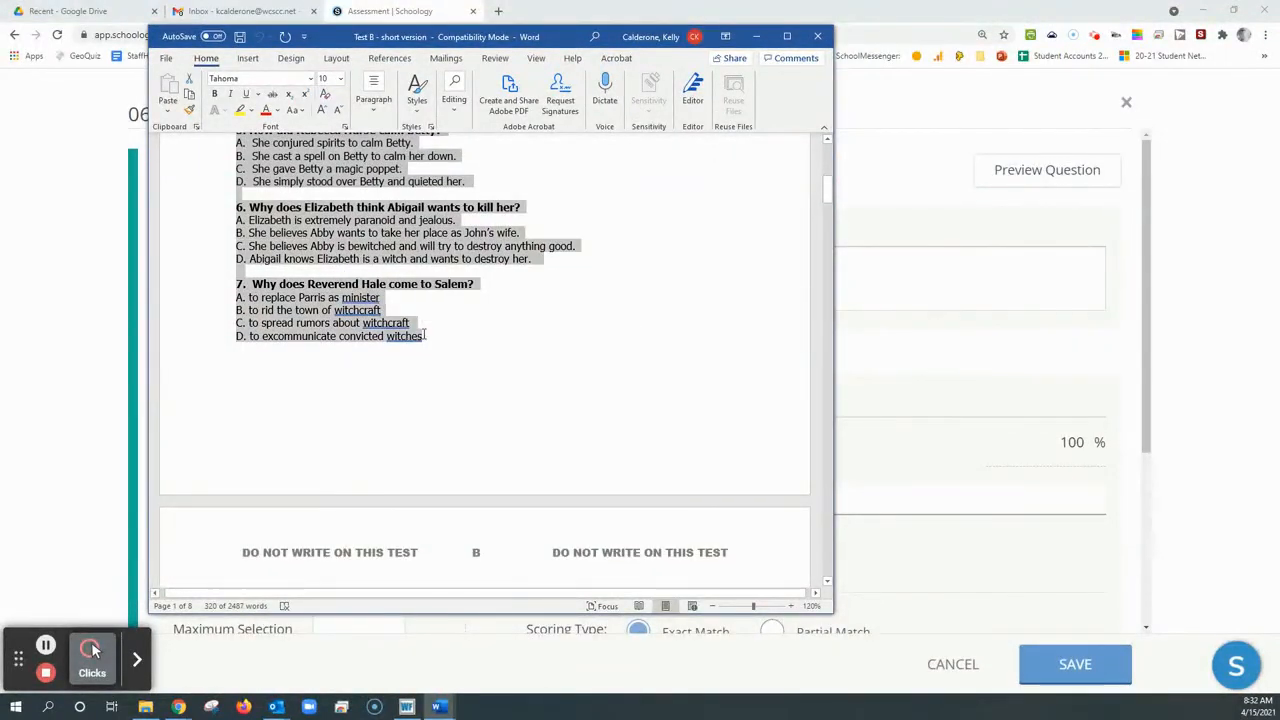
{"action": "left_click_drag", "start_coordinate": [529, 41], "coordinate": [0, 80]}
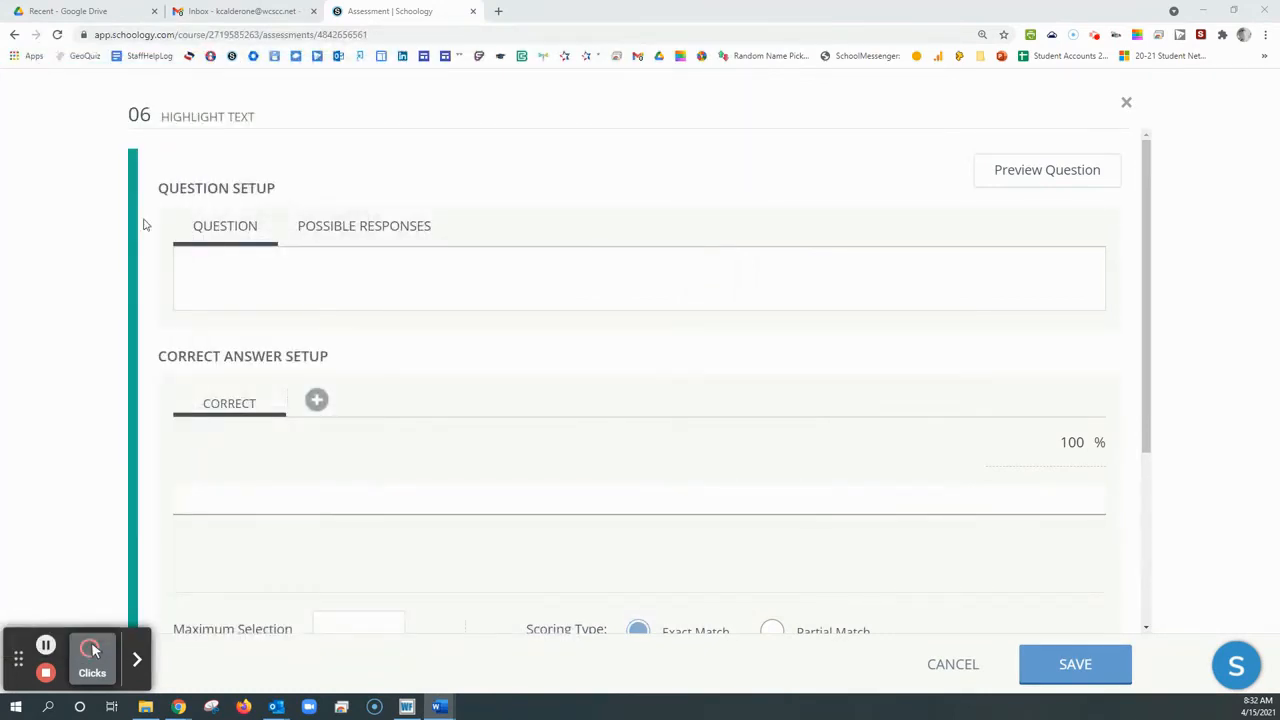
Return to the Schoology assessment and paste the copied test questions without formatting as the Highlight Text question's content
{"action": "left_click", "coordinate": [280, 268]}
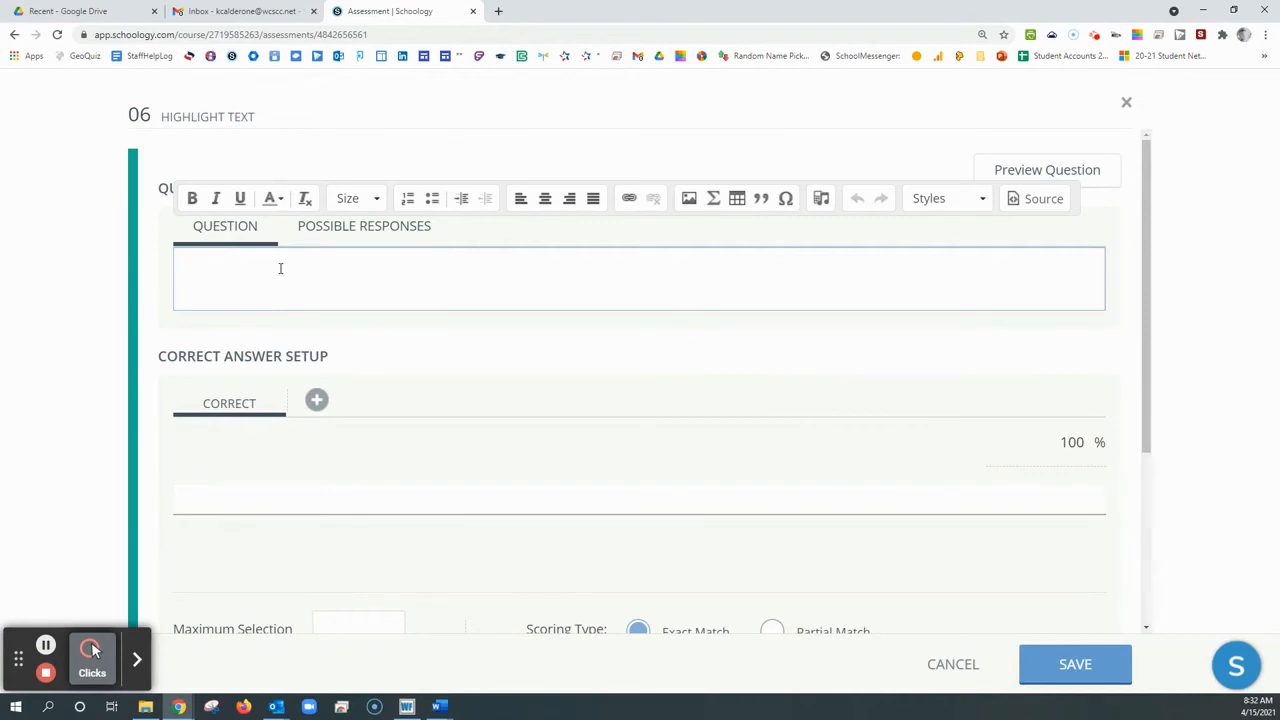
{"action": "key", "text": "ctrl+v"}
{"action": "key", "text": "ctrl+shift+v"}
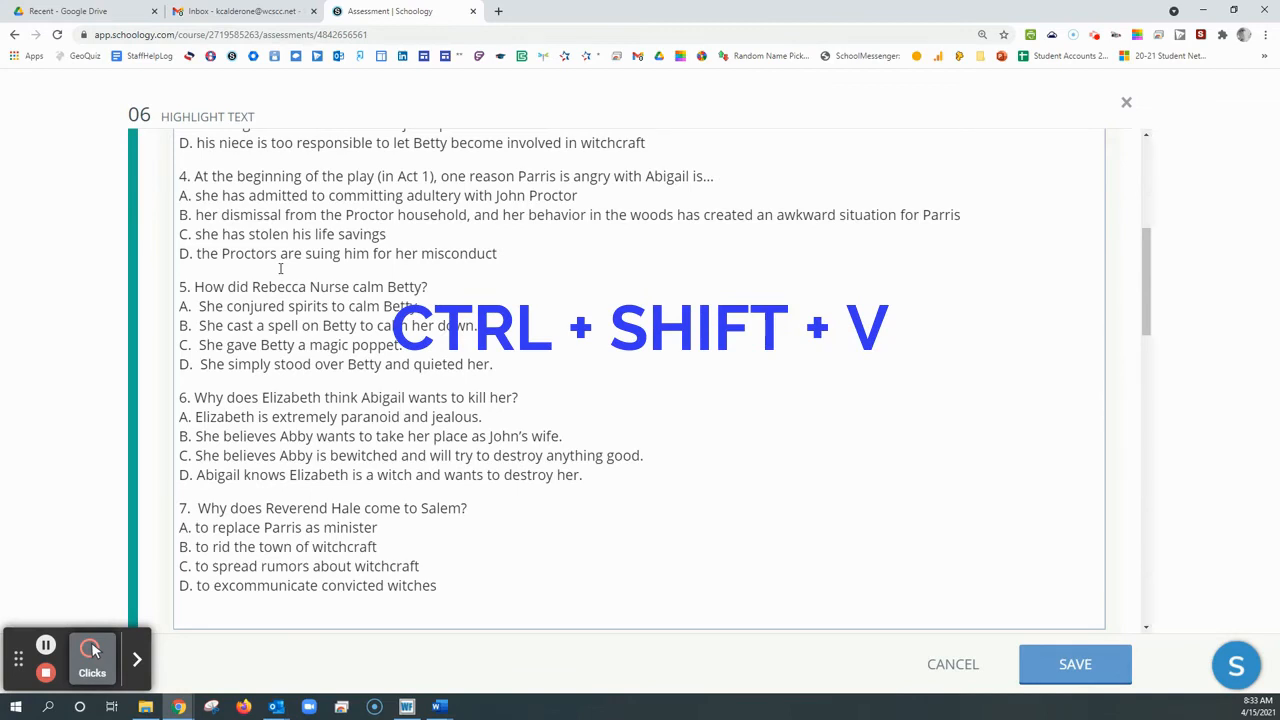
Bold the question lines of questions 1 to 4 in the pasted Highlight Text content, leaving their answer choices plain
{"action": "scroll", "coordinate": [280, 268], "scroll_direction": "up", "scroll_amount": 4}
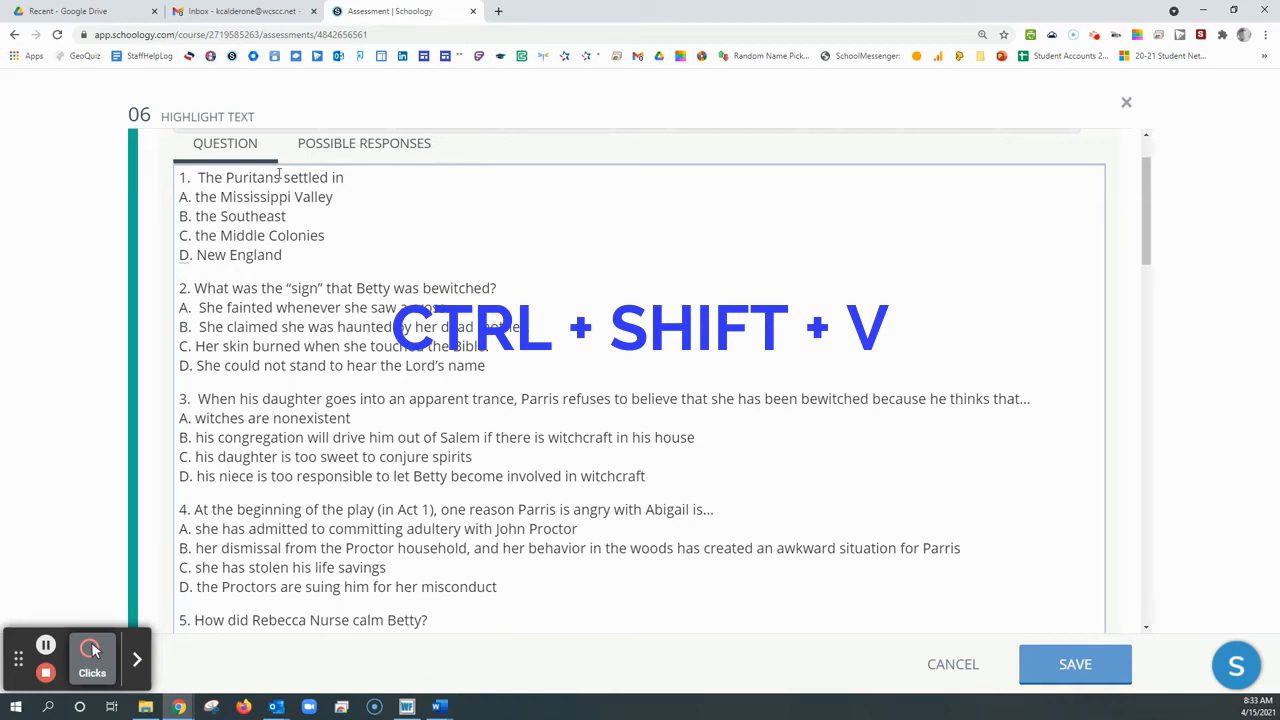
{"action": "left_click_drag", "start_coordinate": [0, 103], "coordinate": [0, 100]}
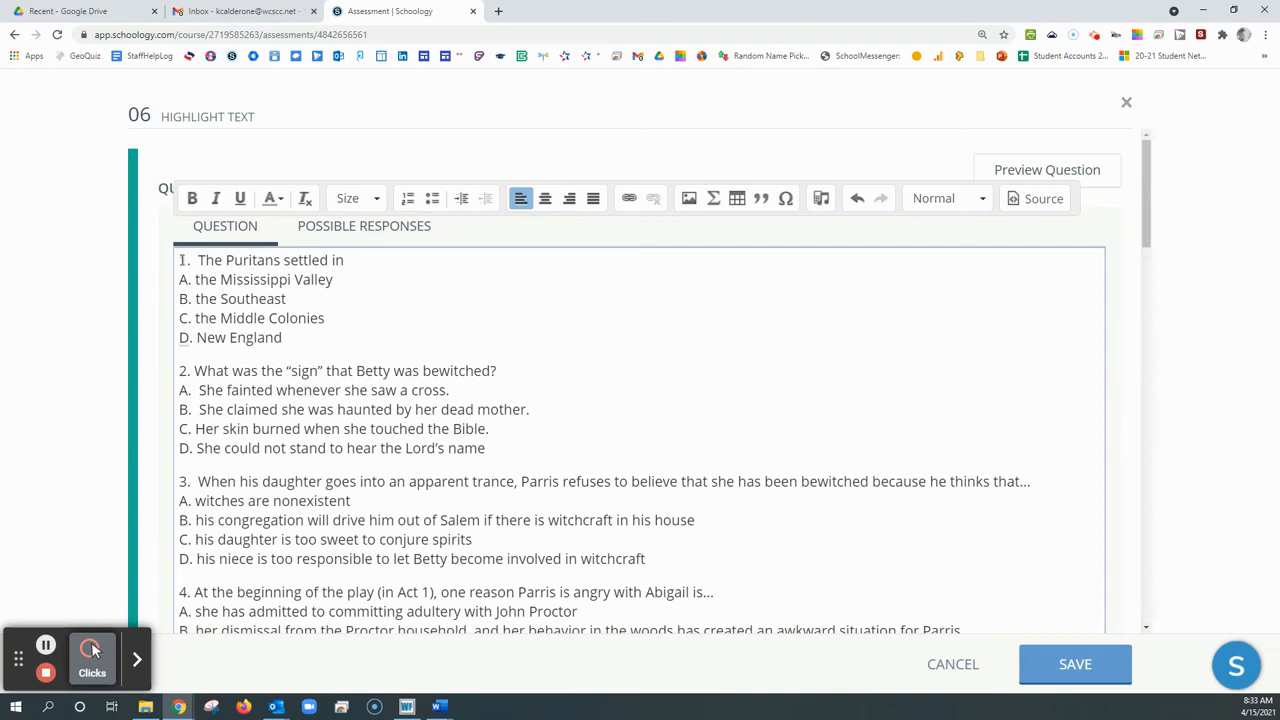
{"action": "triple_click", "coordinate": [182, 260]}
{"action": "left_click", "coordinate": [192, 198]}
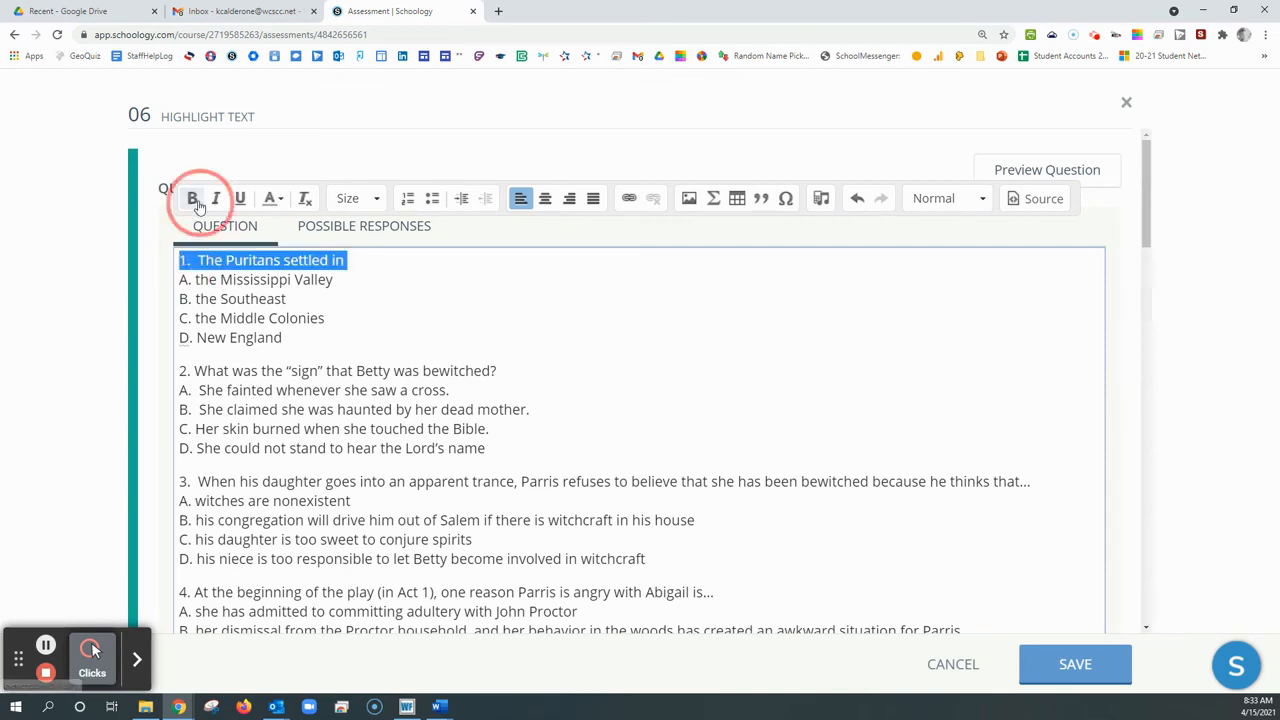
{"action": "triple_click", "coordinate": [211, 371]}
{"action": "left_click", "coordinate": [192, 198]}
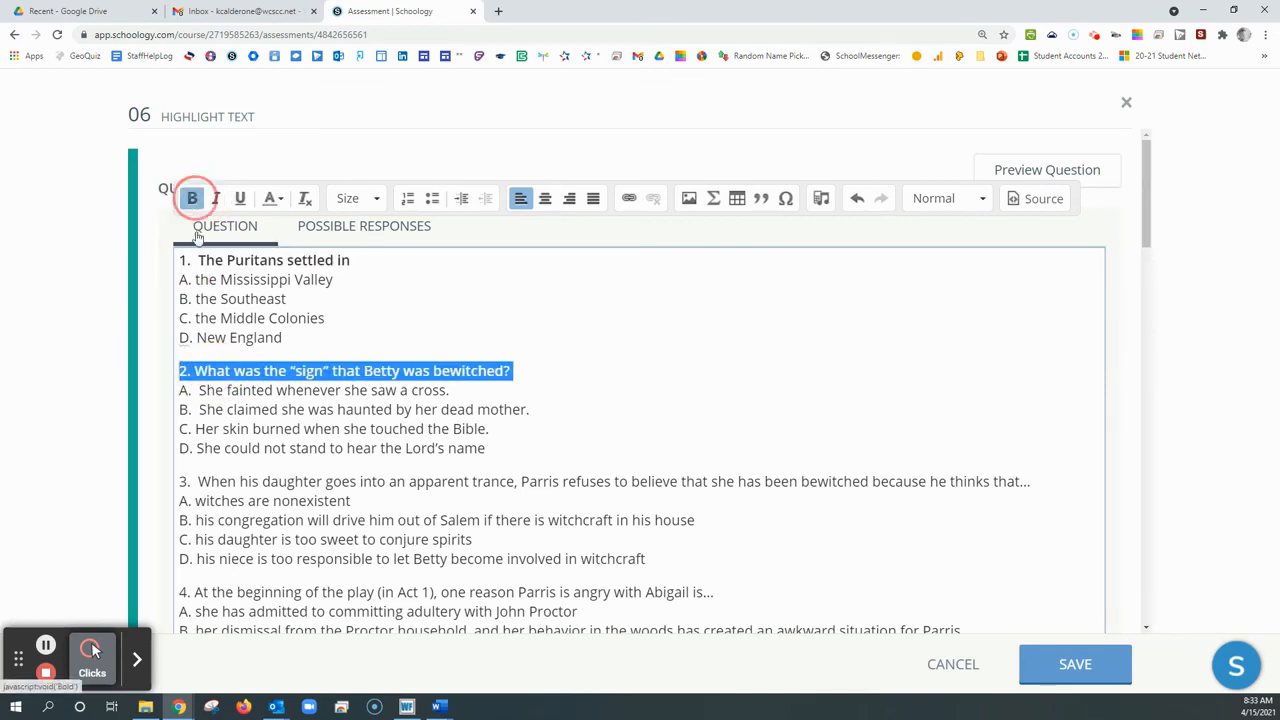
{"action": "triple_click", "coordinate": [212, 481]}
{"action": "left_click", "coordinate": [192, 198]}
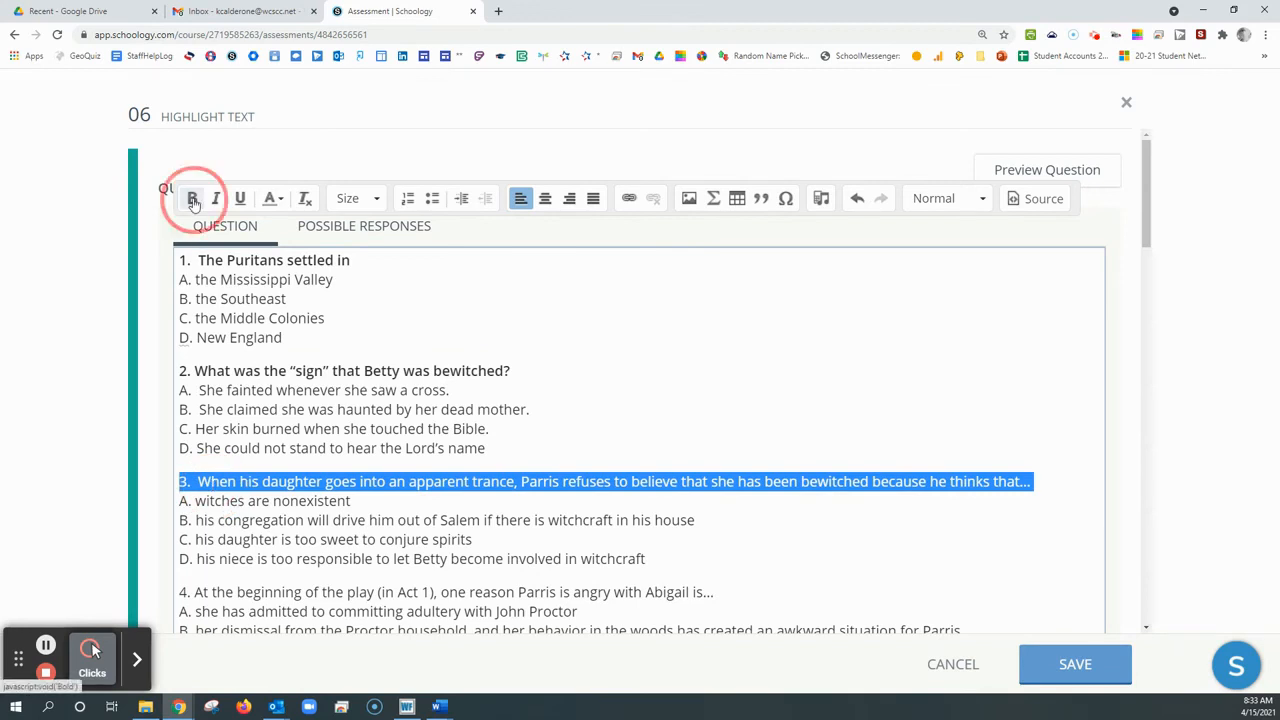
{"action": "triple_click", "coordinate": [186, 591]}
{"action": "left_click", "coordinate": [192, 198]}
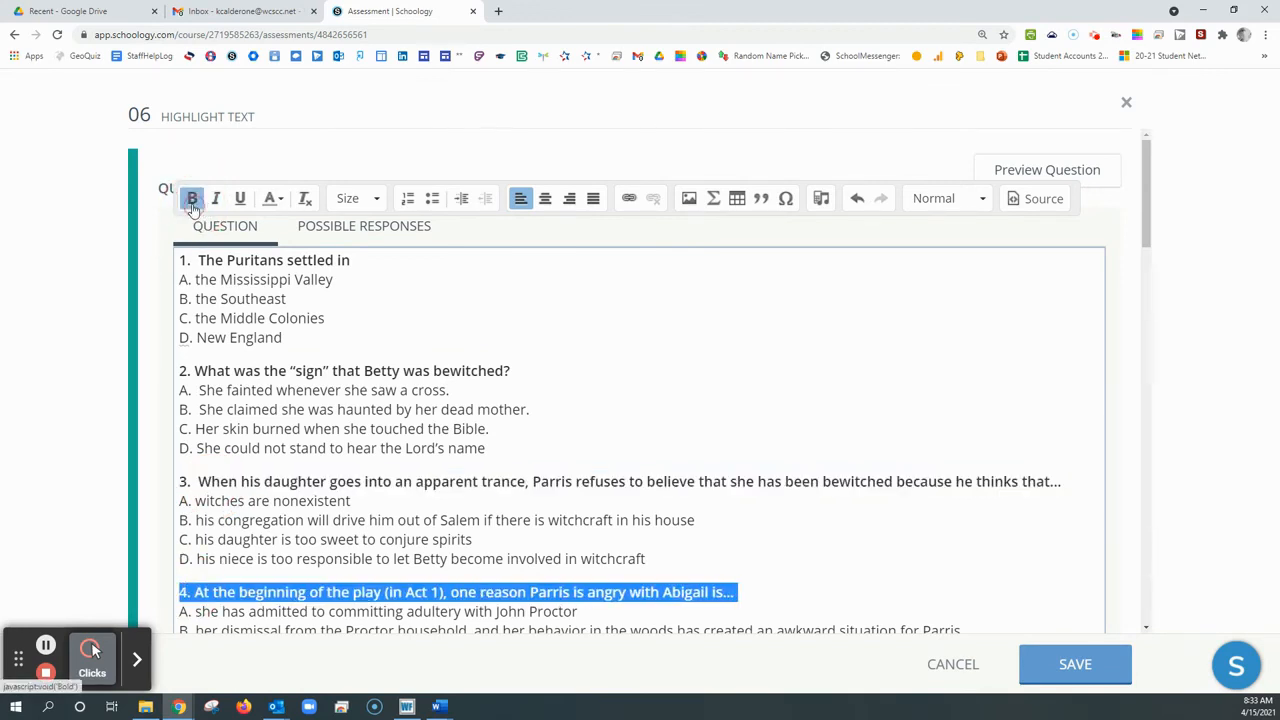
{"action": "left_click", "coordinate": [309, 448]}
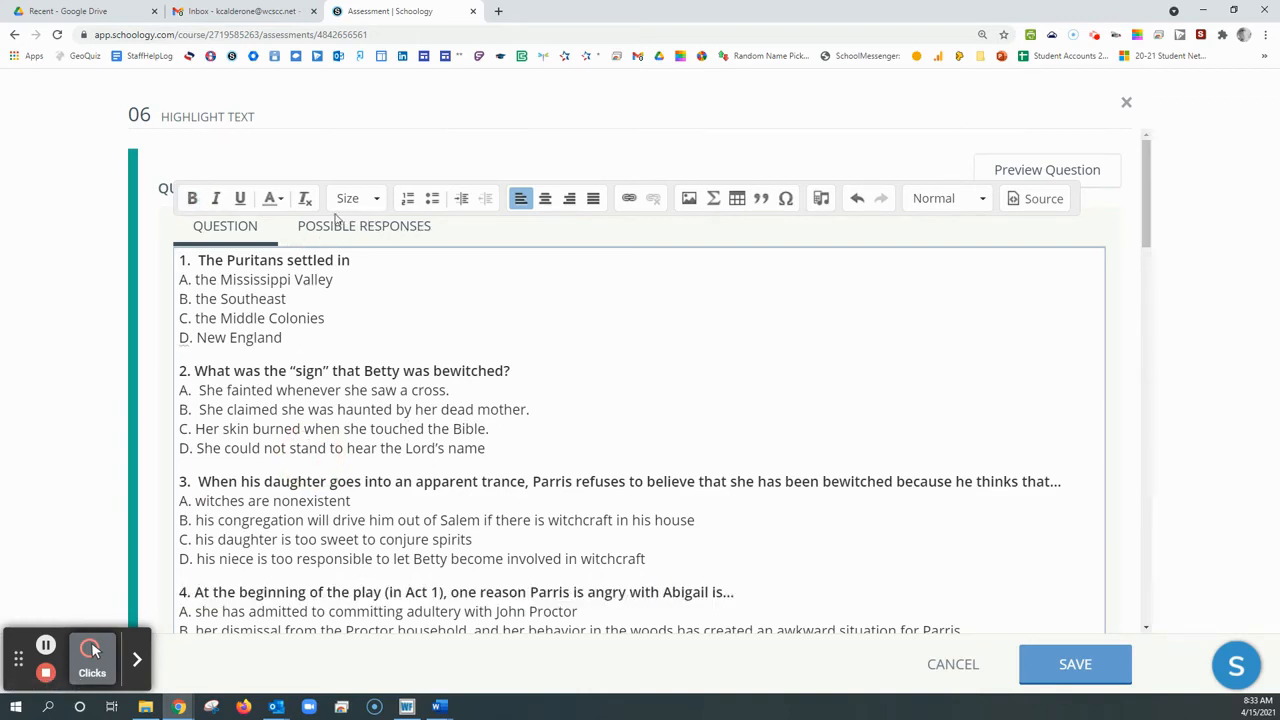
In the possible responses, mark choices A to D of question 1, The Puritans settled in, as separate highlightable tokens
{"action": "left_click", "coordinate": [414, 234]}
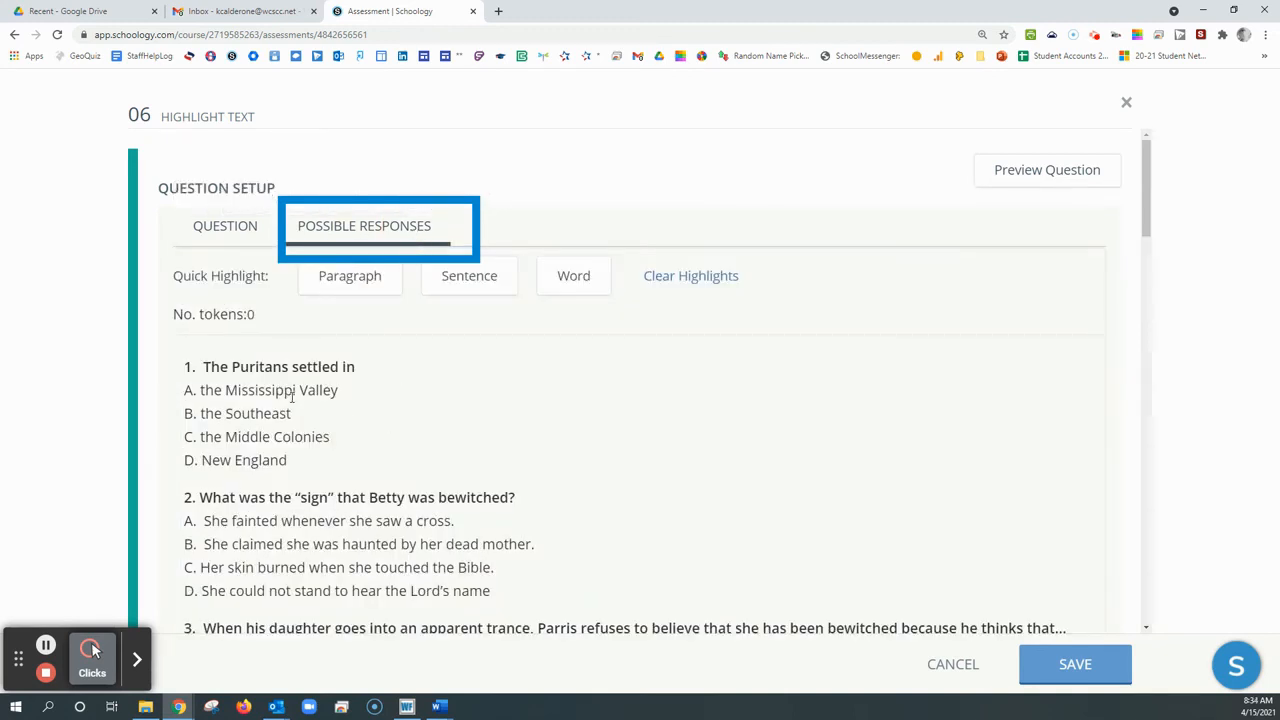
{"action": "left_click_drag", "start_coordinate": [188, 390], "coordinate": [342, 392]}
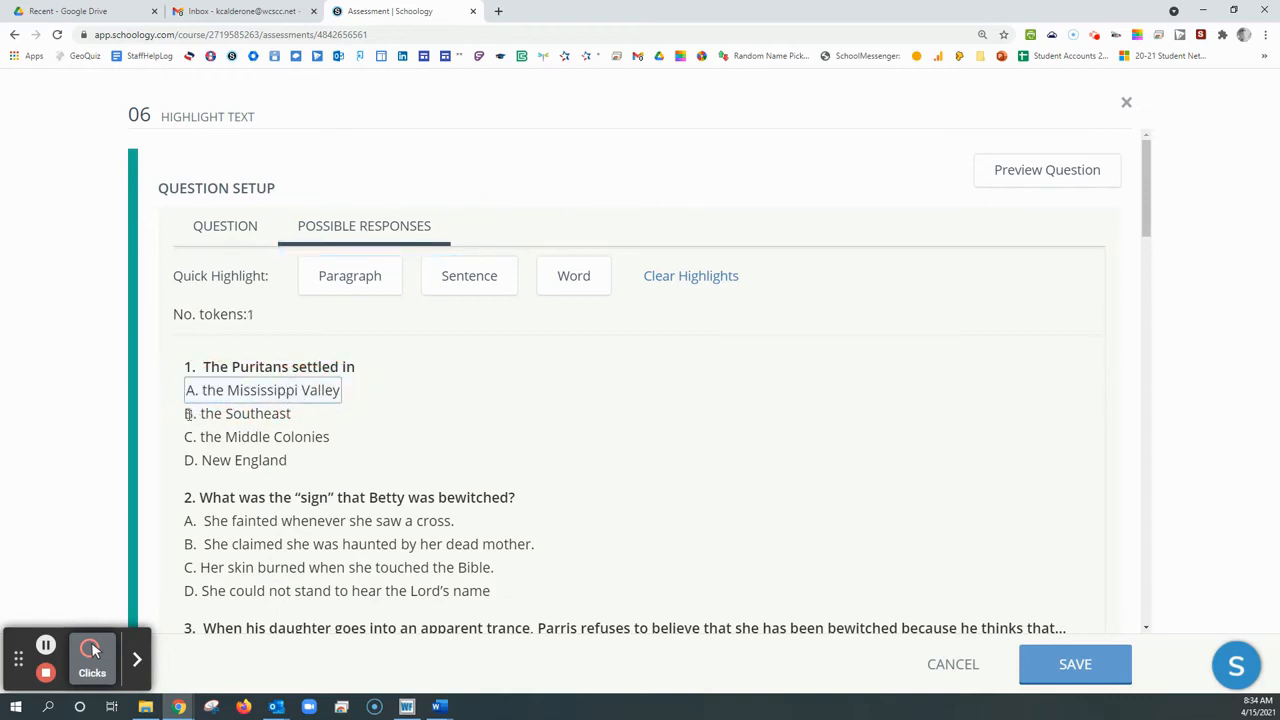
{"action": "left_click_drag", "start_coordinate": [187, 414], "coordinate": [294, 414]}
{"action": "left_click_drag", "start_coordinate": [188, 437], "coordinate": [333, 437]}
{"action": "left_click_drag", "start_coordinate": [186, 461], "coordinate": [290, 458]}
{"action": "scroll", "coordinate": [257, 451], "scroll_direction": "down", "scroll_amount": 2}
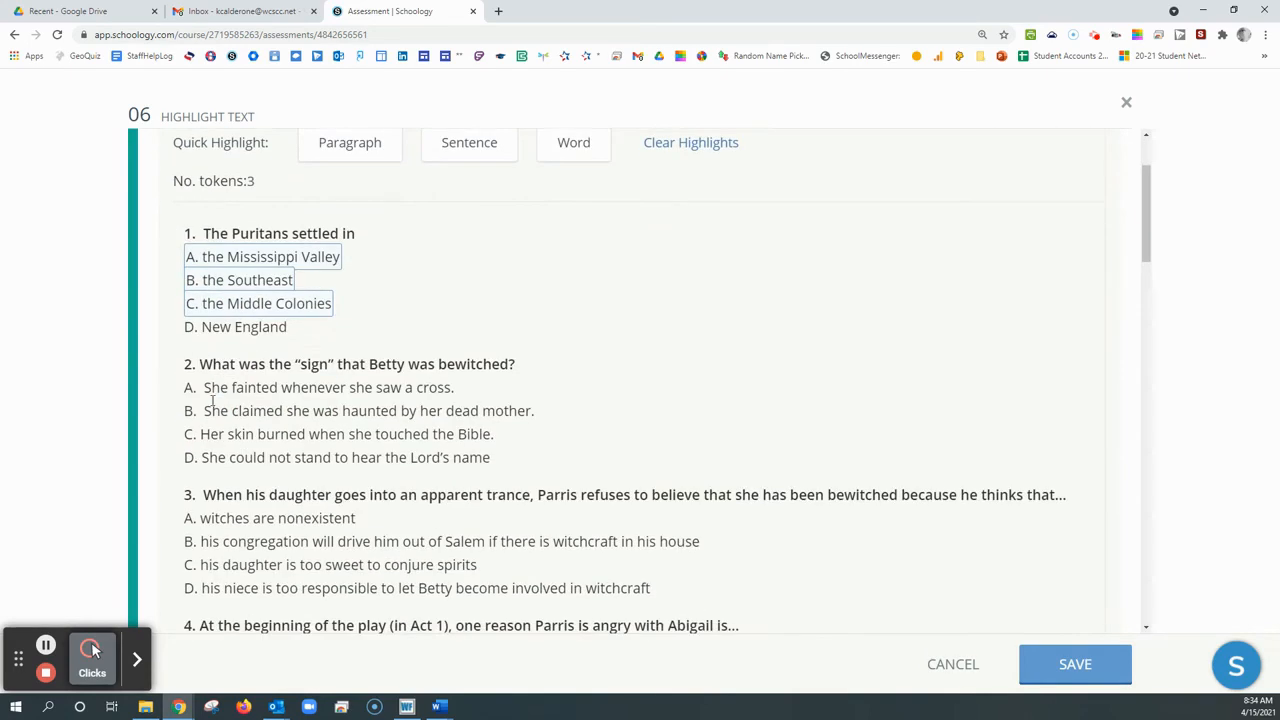
{"action": "left_click_drag", "start_coordinate": [187, 327], "coordinate": [275, 333]}
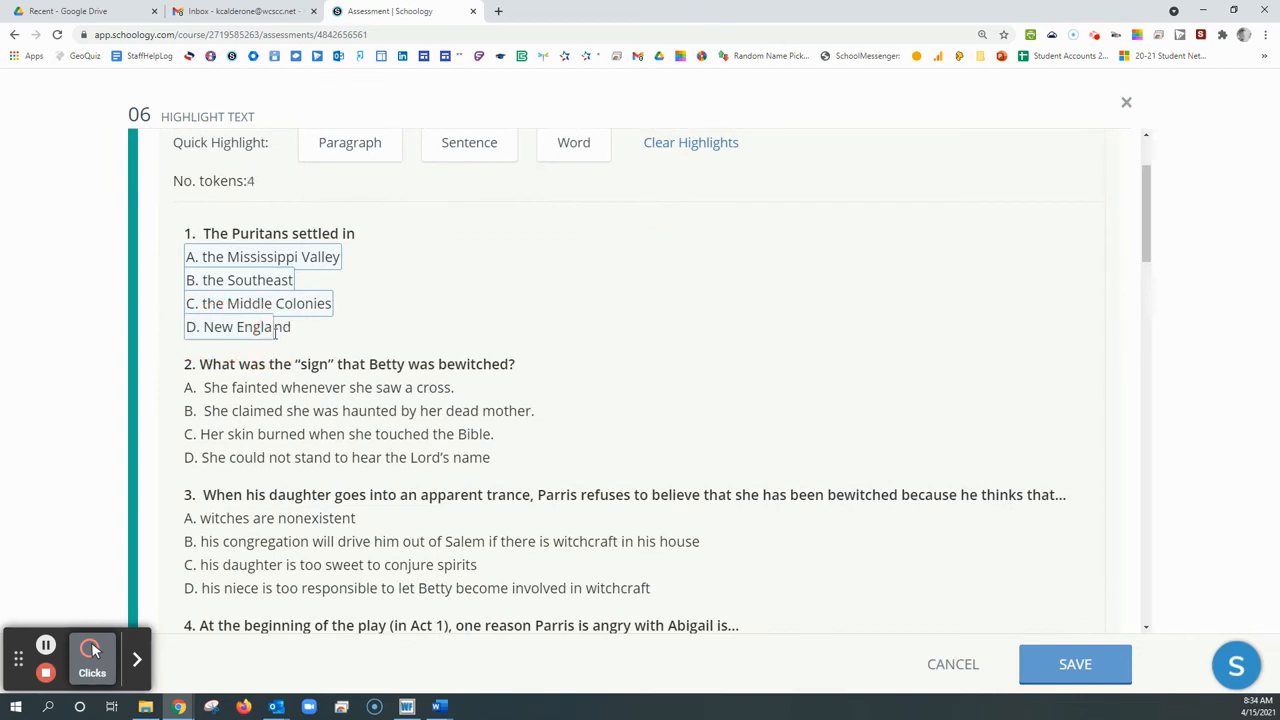
Mark choices A to D of question 2, about the sign that Betty was bewitched, as separate highlightable tokens
{"action": "left_click_drag", "start_coordinate": [192, 389], "coordinate": [433, 388]}
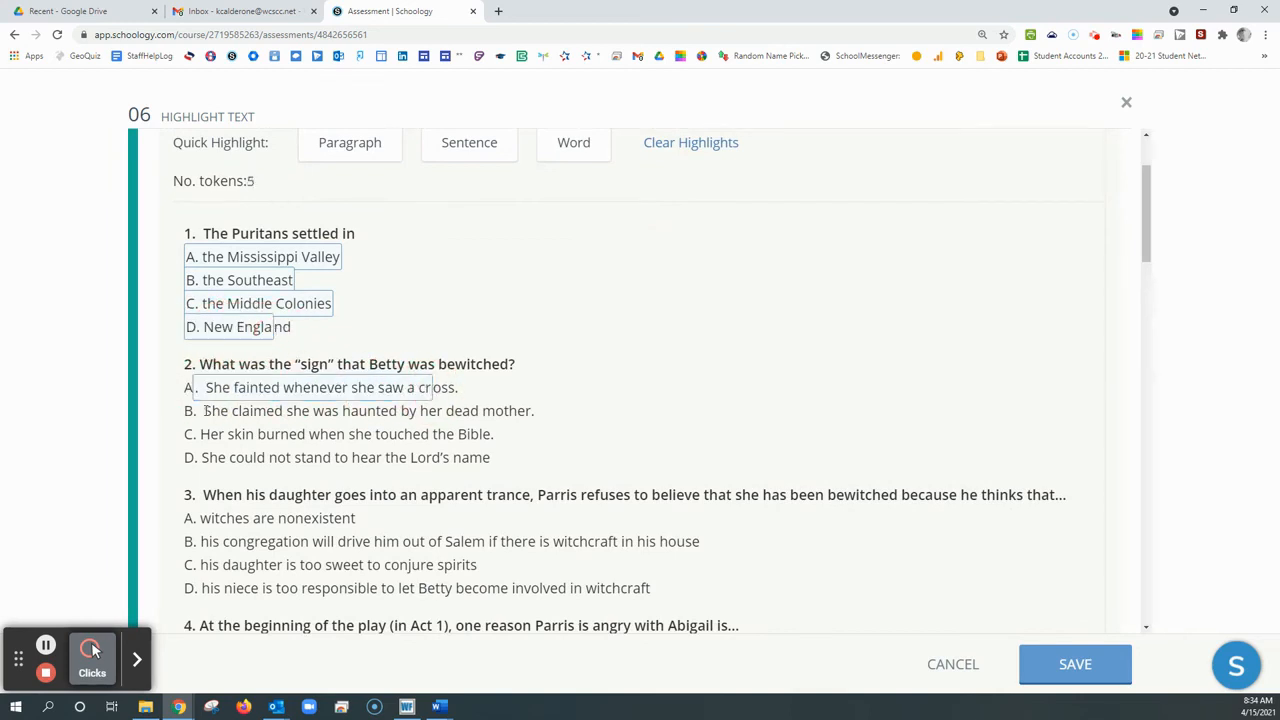
{"action": "left_click_drag", "start_coordinate": [189, 411], "coordinate": [440, 405]}
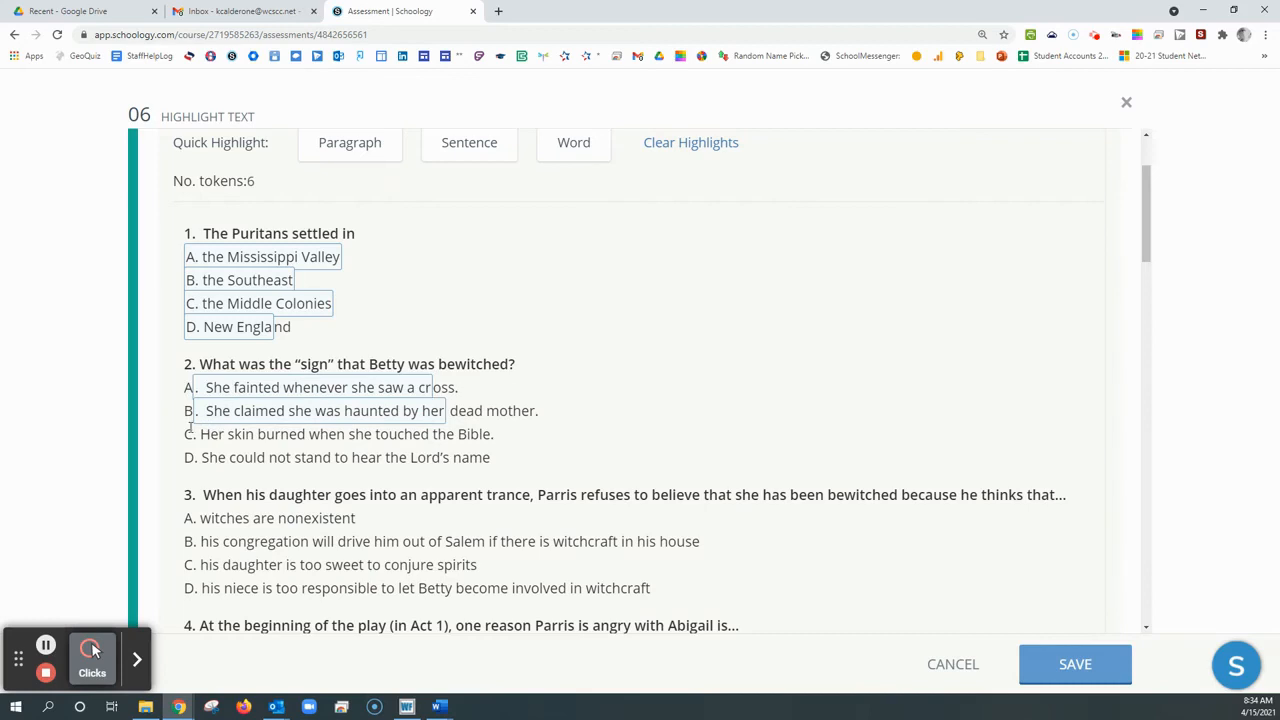
{"action": "left_click_drag", "start_coordinate": [188, 434], "coordinate": [457, 434]}
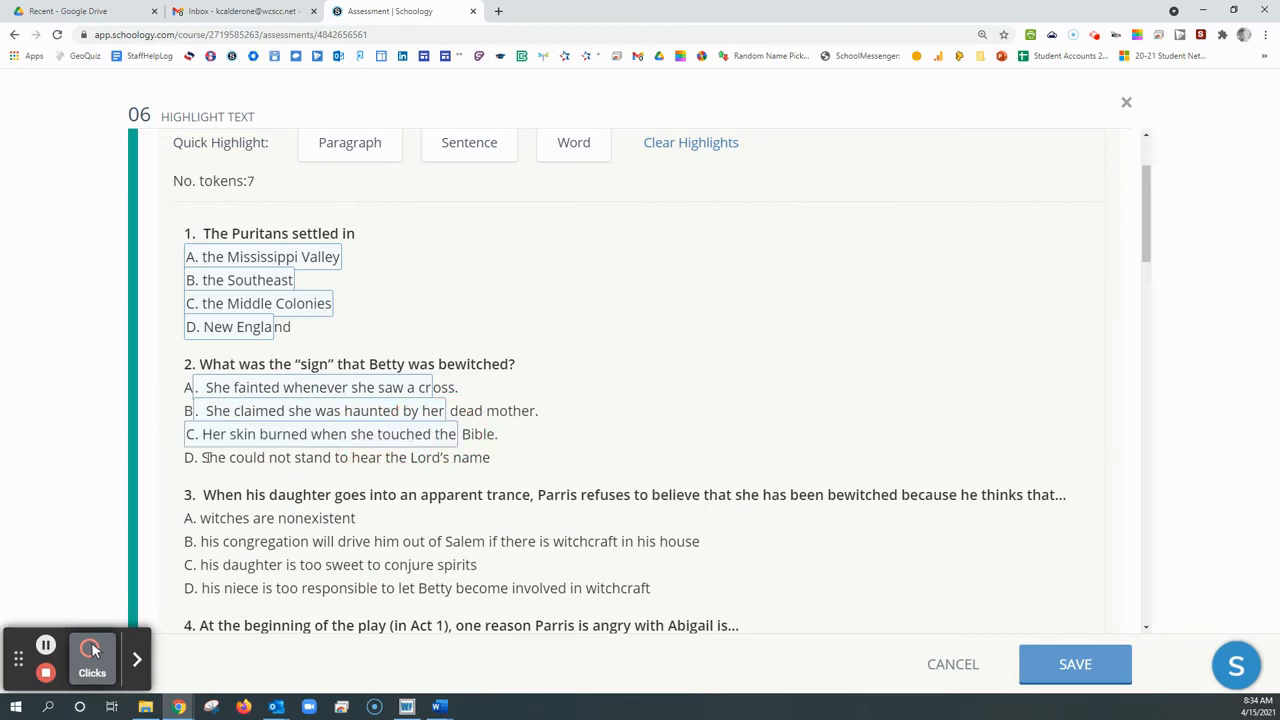
{"action": "left_click_drag", "start_coordinate": [190, 457], "coordinate": [475, 452]}
Mark the answer texts of choices A to D of question 3, about Parris's daughter's trance, as separate highlightable tokens
{"action": "scroll", "coordinate": [420, 440], "scroll_direction": "down", "scroll_amount": 1}
{"action": "left_click_drag", "start_coordinate": [196, 453], "coordinate": [358, 453]}
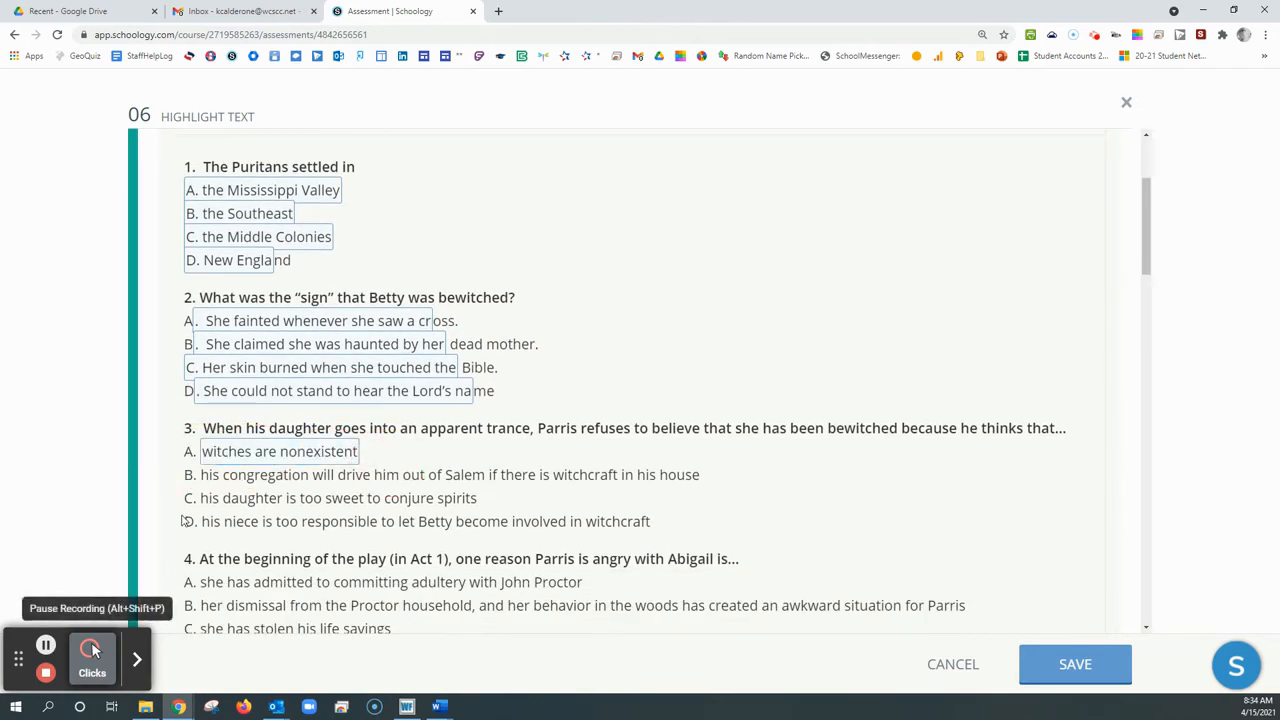
{"action": "left_click_drag", "start_coordinate": [202, 476], "coordinate": [456, 478]}
{"action": "left_click_drag", "start_coordinate": [201, 498], "coordinate": [458, 500]}
{"action": "left_click_drag", "start_coordinate": [202, 521], "coordinate": [546, 523]}
{"action": "scroll", "coordinate": [202, 578], "scroll_direction": "down", "scroll_amount": 1}
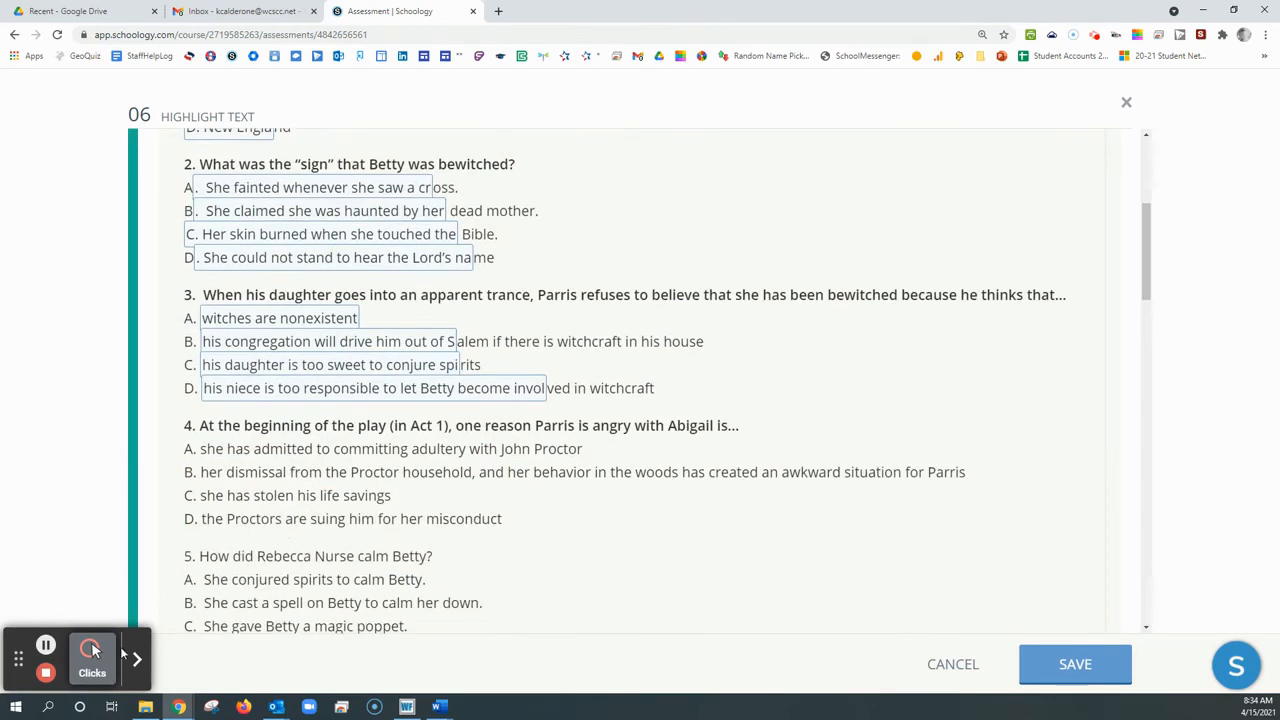
{"action": "left_click", "coordinate": [46, 646]}
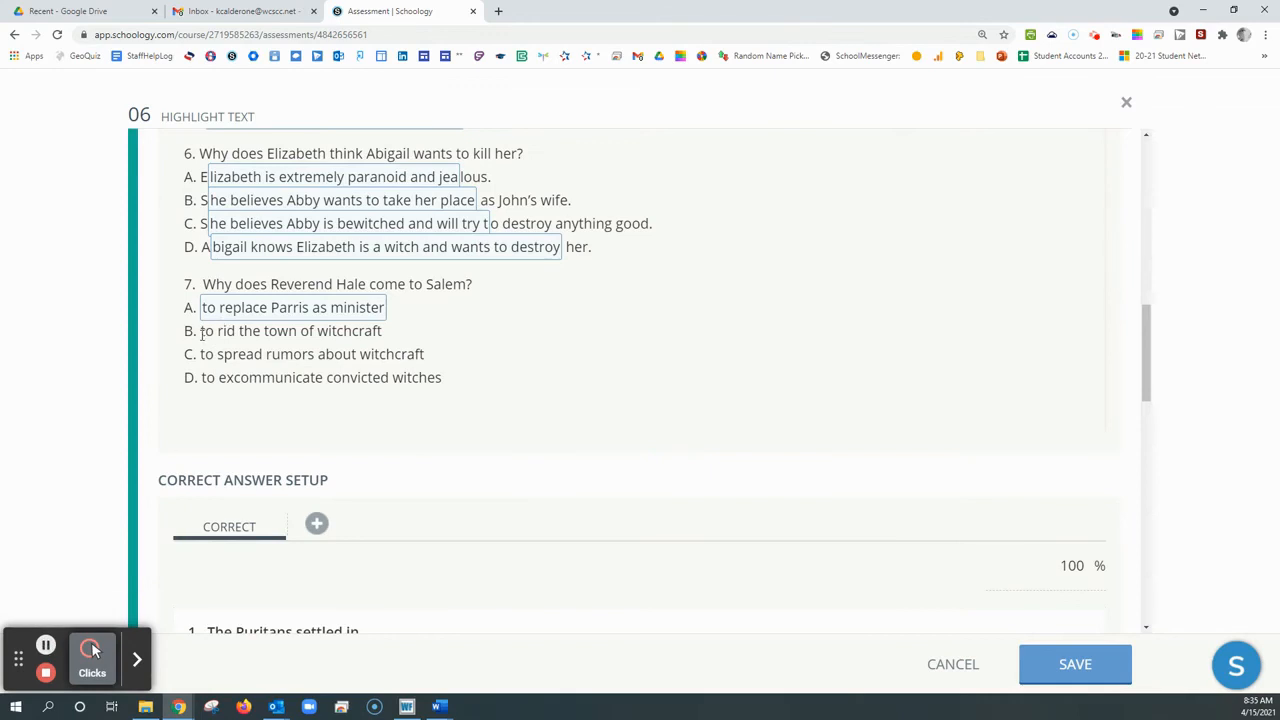
Mark the answer texts of choices B, C and D of question 7, about Reverend Hale, as separate highlightable tokens
{"action": "left_click_drag", "start_coordinate": [201, 330], "coordinate": [379, 333]}
{"action": "left_click_drag", "start_coordinate": [200, 354], "coordinate": [405, 354]}
{"action": "left_click_drag", "start_coordinate": [200, 378], "coordinate": [432, 381]}
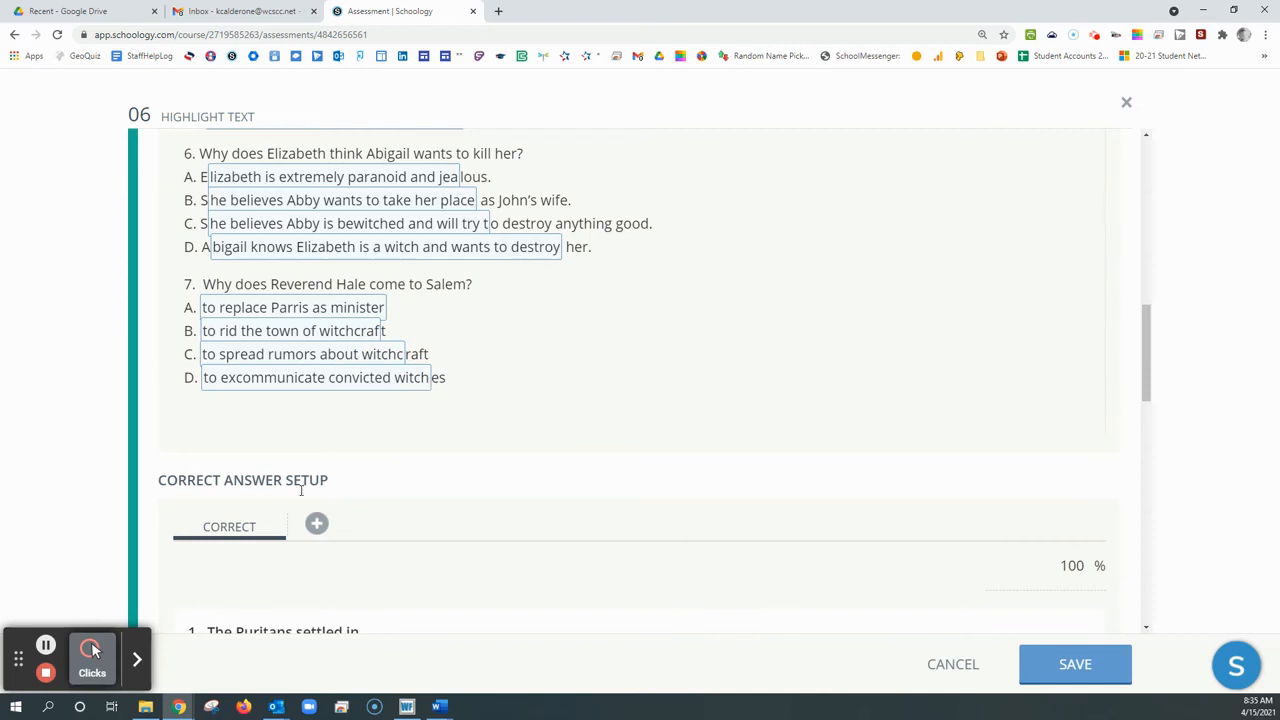
In the correct answer setup, set choice D as the correct response for questions 1, 2 and 3
{"action": "scroll", "coordinate": [297, 496], "scroll_direction": "up", "scroll_amount": 3}
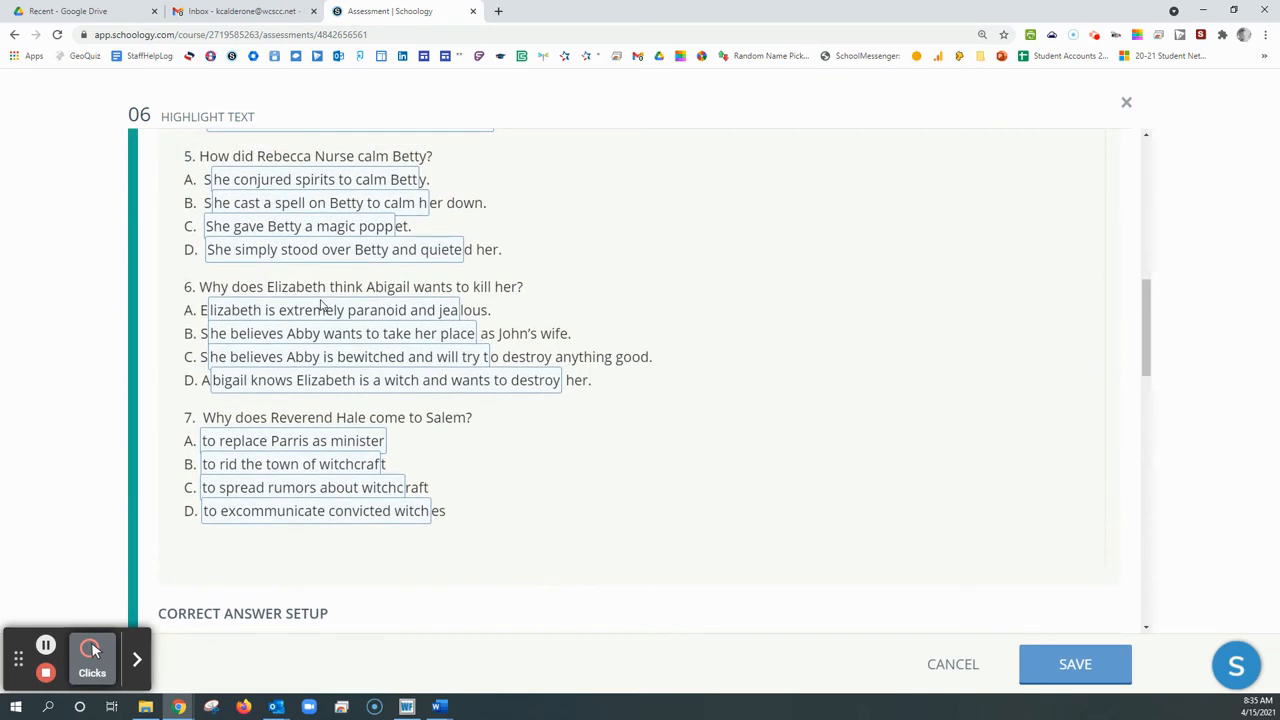
{"action": "scroll", "coordinate": [320, 304], "scroll_direction": "down", "scroll_amount": 3}
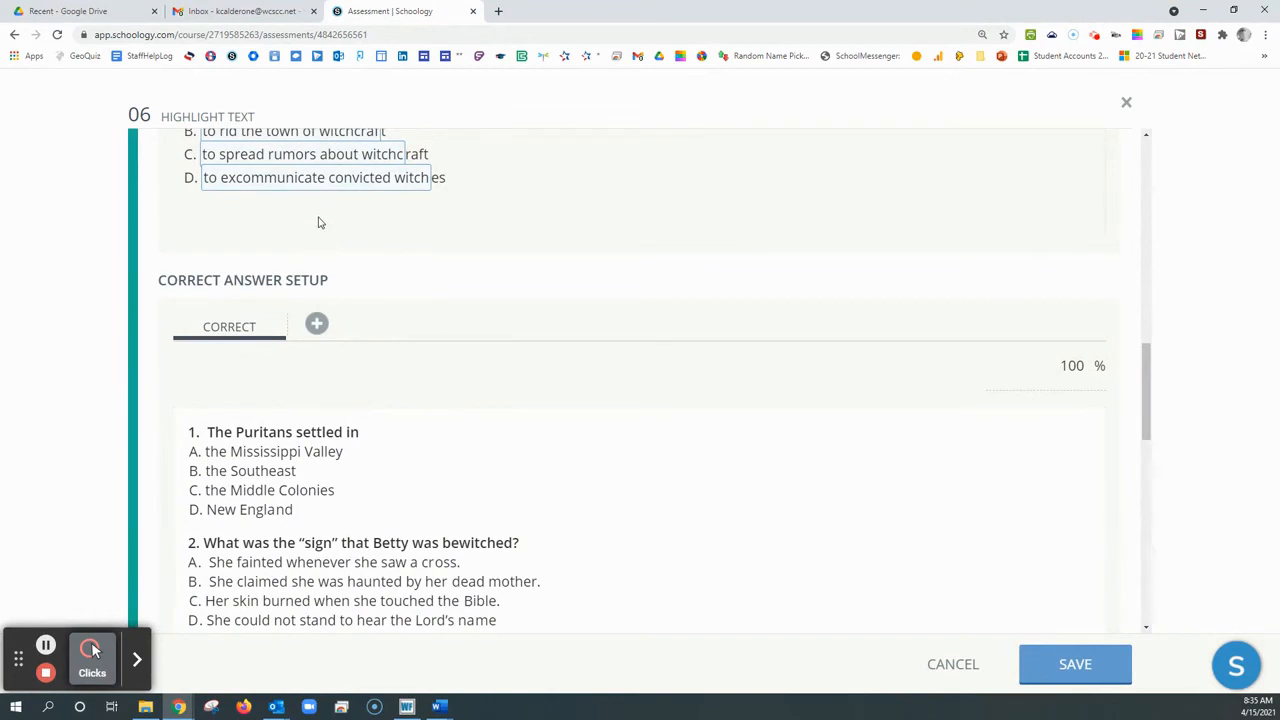
{"action": "scroll", "coordinate": [315, 221], "scroll_direction": "up", "scroll_amount": 3}
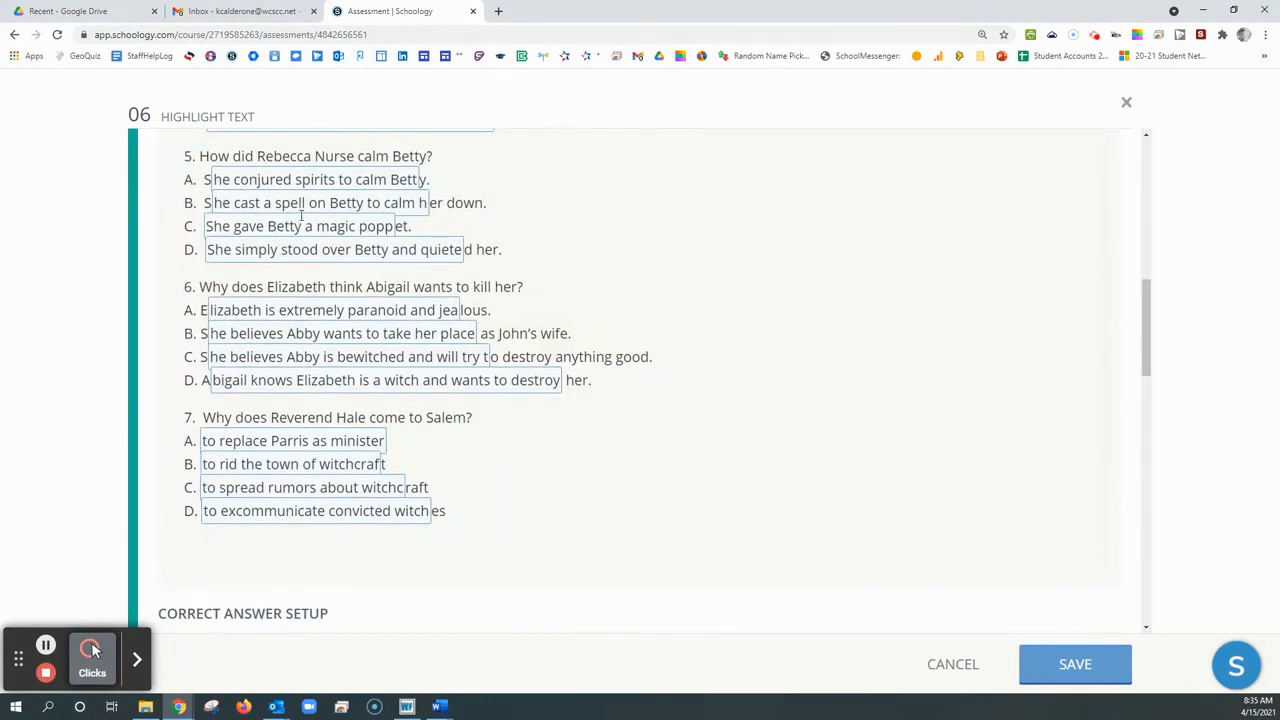
{"action": "scroll", "coordinate": [294, 410], "scroll_direction": "down", "scroll_amount": 4}
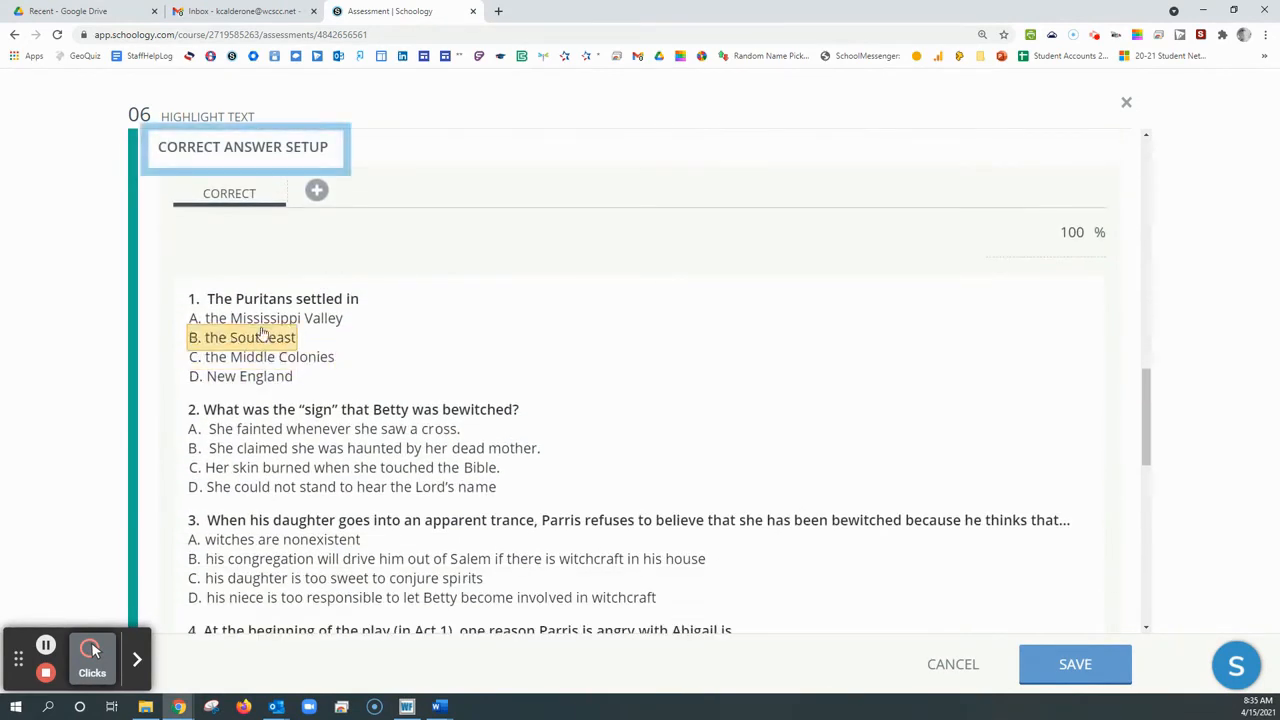
{"action": "left_click", "coordinate": [257, 383]}
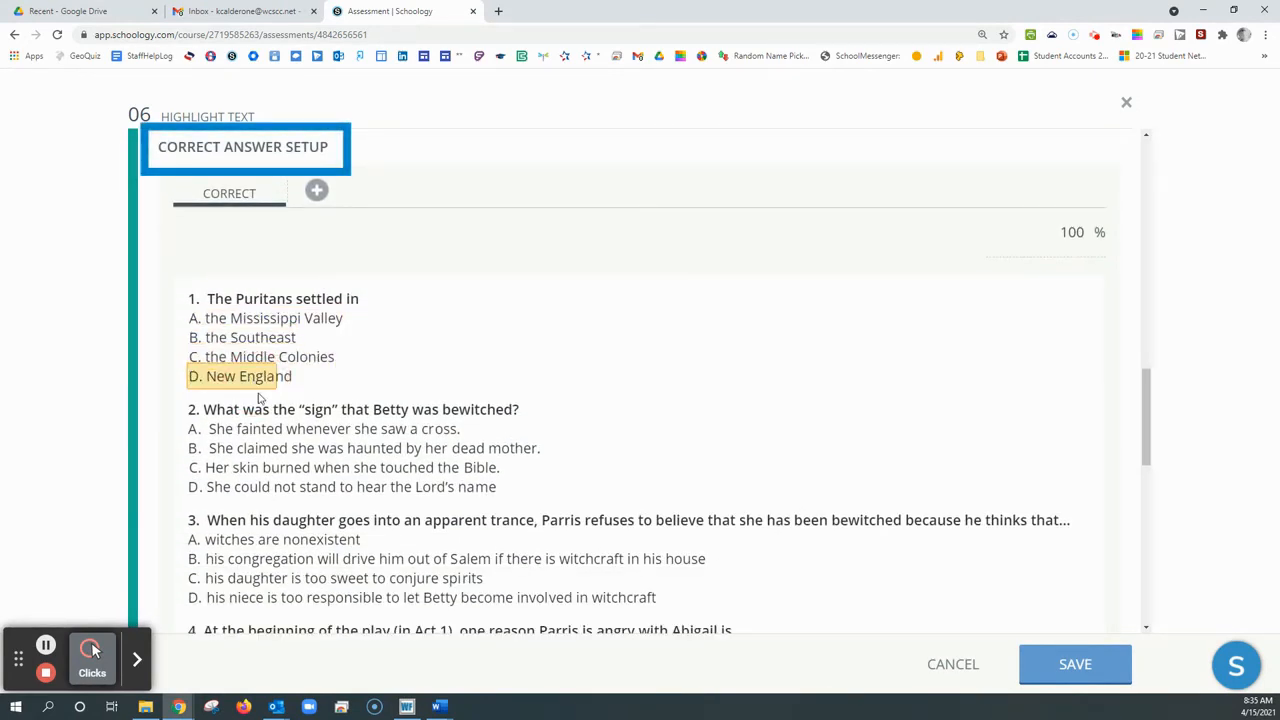
{"action": "left_click", "coordinate": [282, 488]}
{"action": "scroll", "coordinate": [280, 420], "scroll_direction": "down", "scroll_amount": 3}
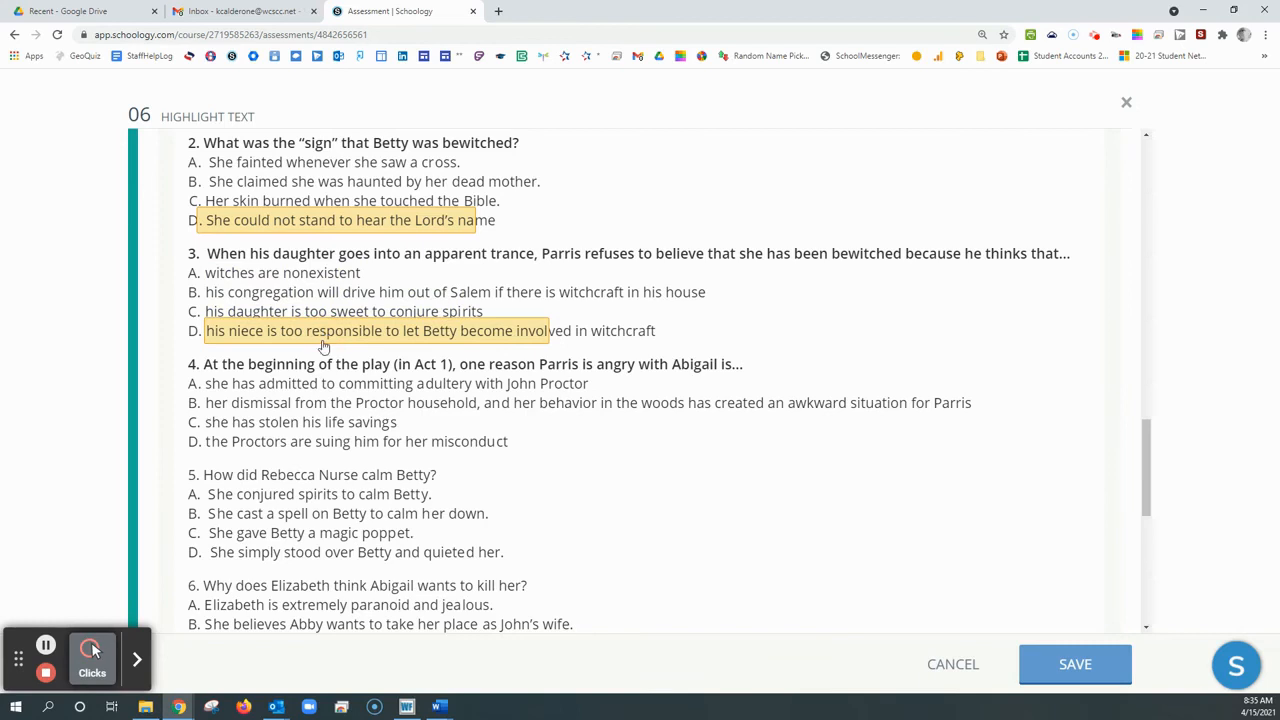
Set B as the correct response for questions 4, 5 and 6 and C for question 7, and save the Highlight Text question
{"action": "left_click", "coordinate": [300, 403]}
{"action": "left_click", "coordinate": [302, 514]}
{"action": "scroll", "coordinate": [300, 528], "scroll_direction": "down", "scroll_amount": 1}
{"action": "left_click", "coordinate": [300, 491]}
{"action": "scroll", "coordinate": [300, 491], "scroll_direction": "down", "scroll_amount": 2}
{"action": "left_click", "coordinate": [303, 421]}
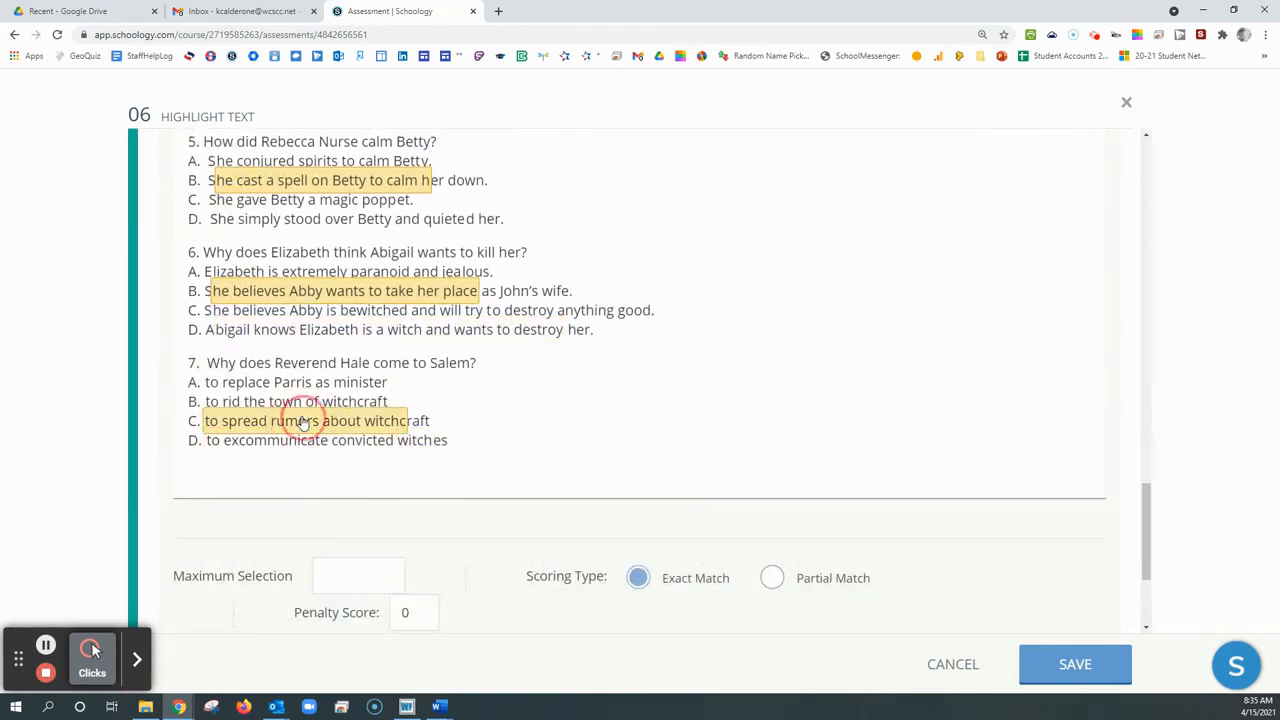
{"action": "scroll", "coordinate": [1105, 569], "scroll_direction": "down", "scroll_amount": 1}
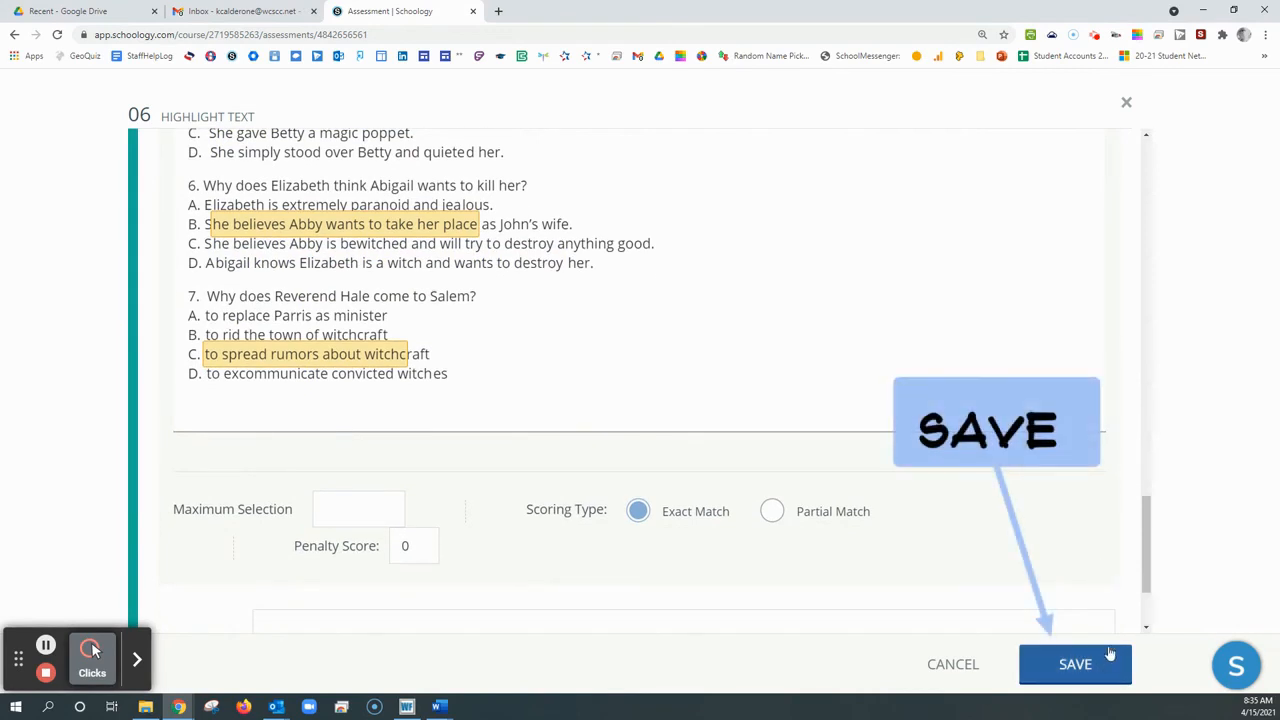
{"action": "left_click", "coordinate": [1076, 665]}
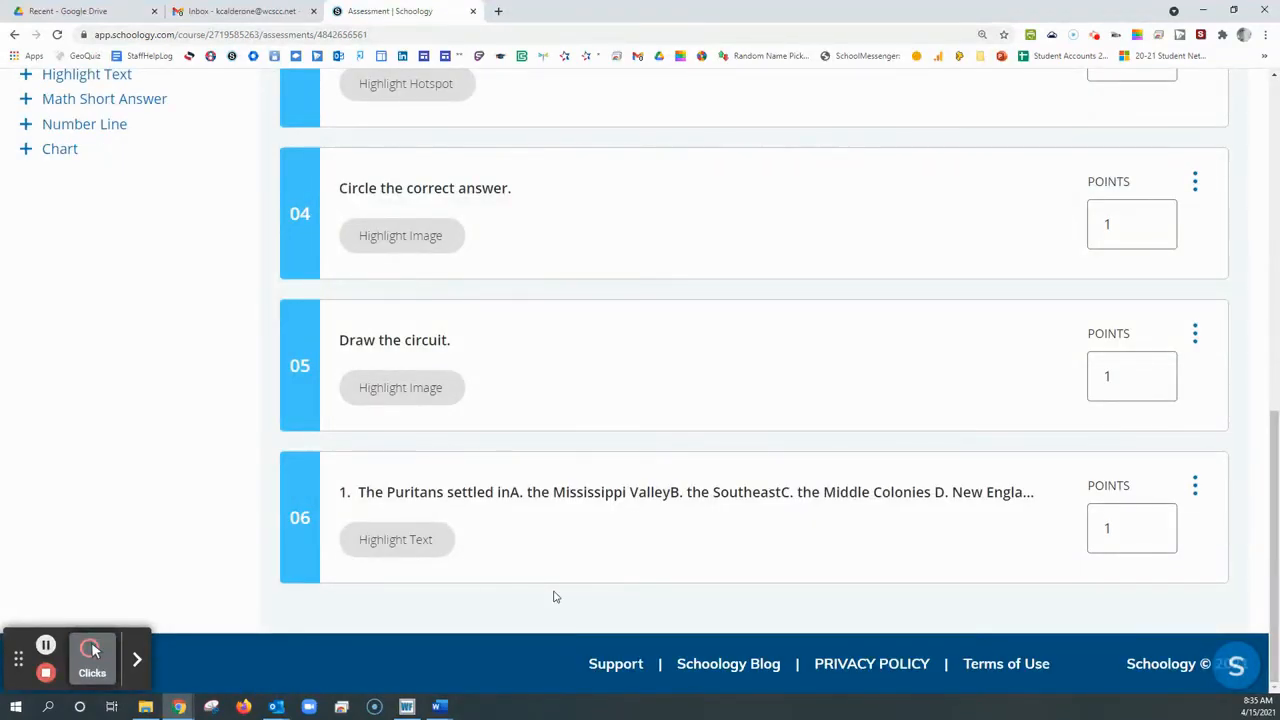
Preview the assessment with a new attempt and look through the Highlight Text item on page 6
{"action": "scroll", "coordinate": [478, 508], "scroll_direction": "up", "scroll_amount": 9}
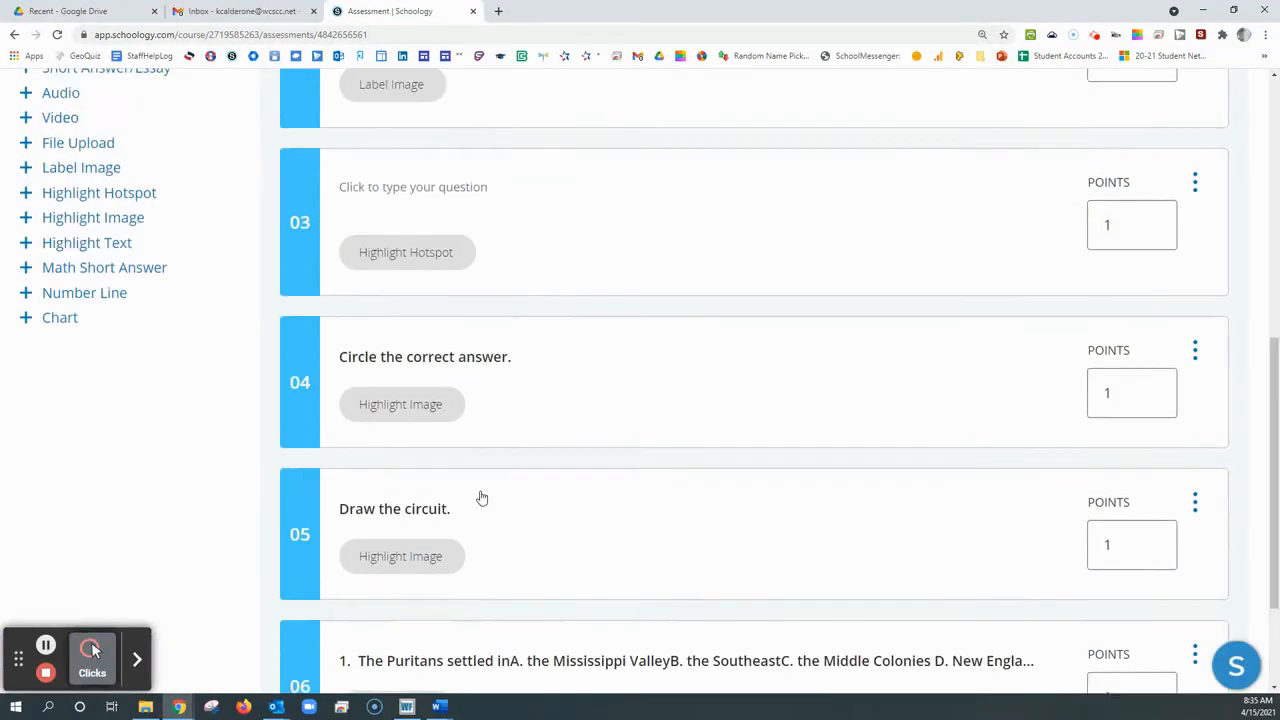
{"action": "left_click", "coordinate": [930, 228]}
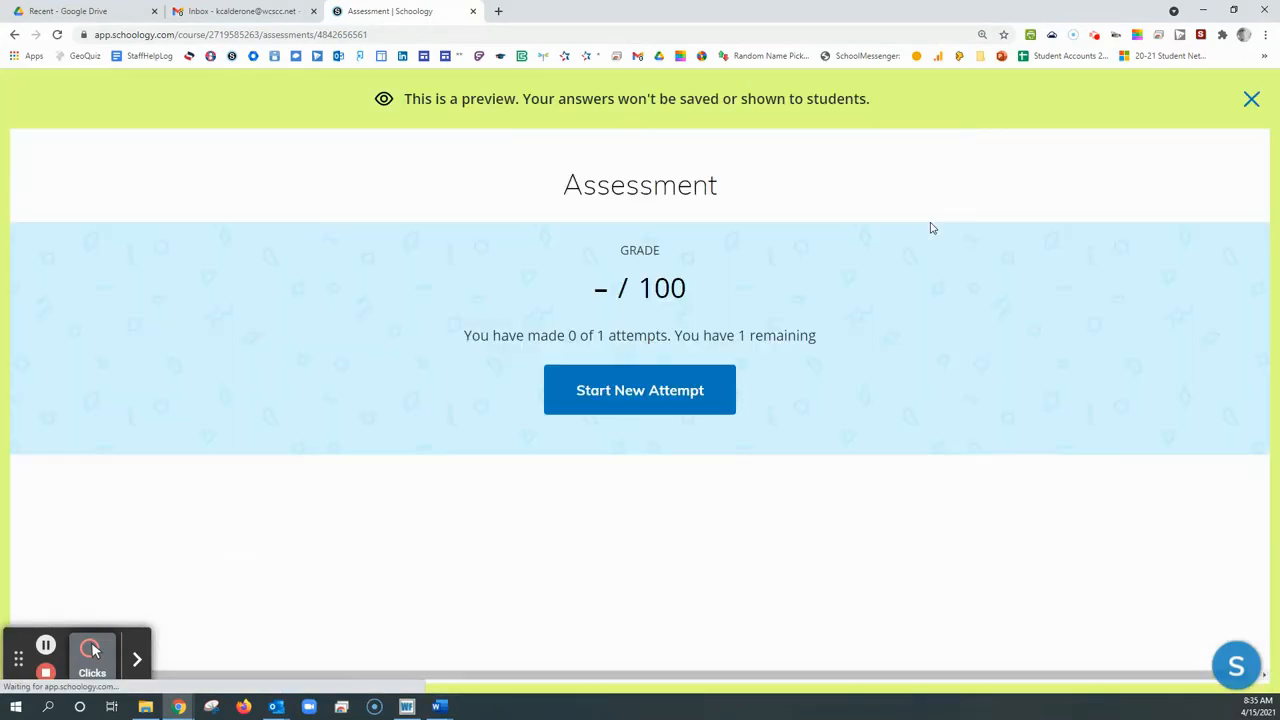
{"action": "left_click", "coordinate": [654, 403]}
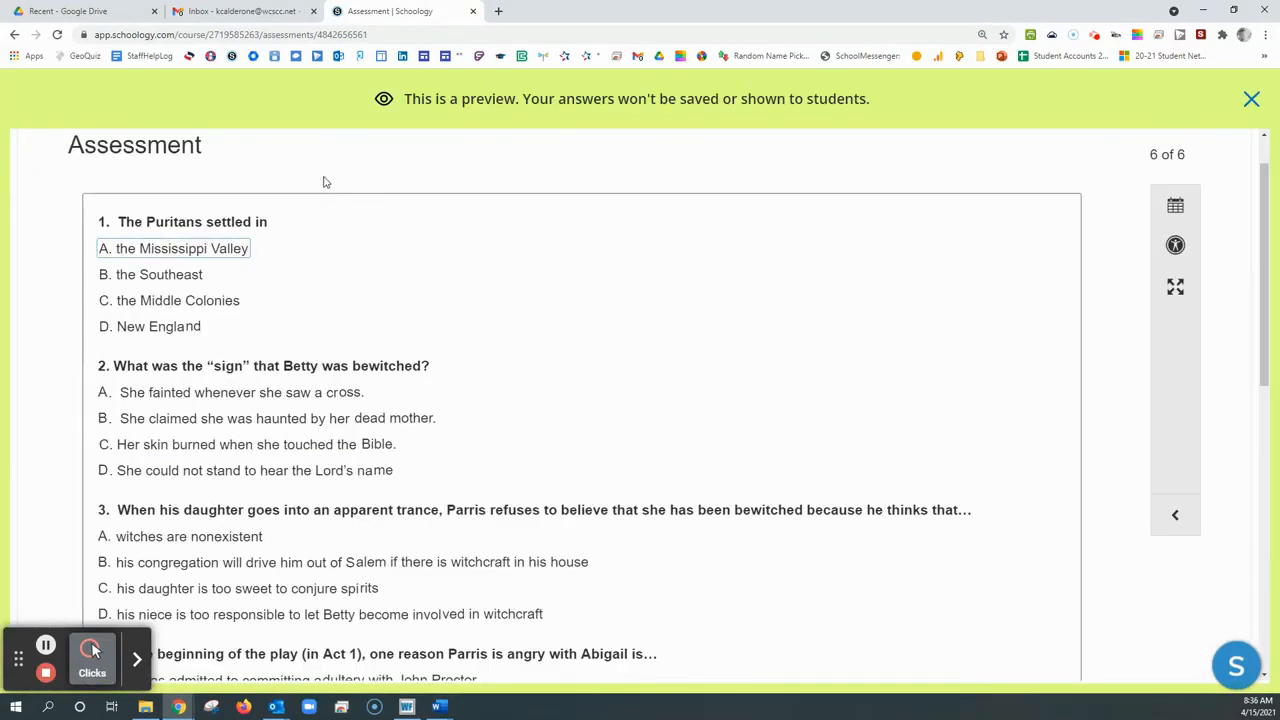
{"action": "scroll", "coordinate": [337, 170], "scroll_direction": "down", "scroll_amount": 1}
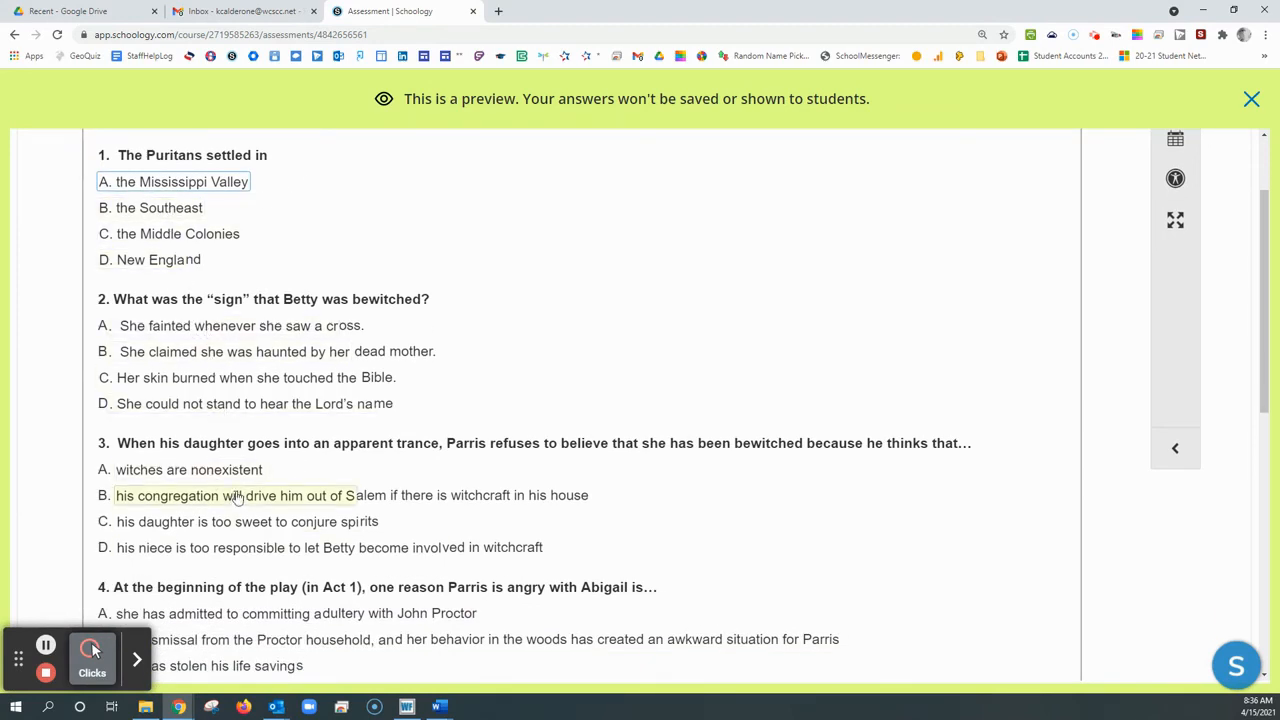
{"action": "scroll", "coordinate": [228, 507], "scroll_direction": "down", "scroll_amount": 1}
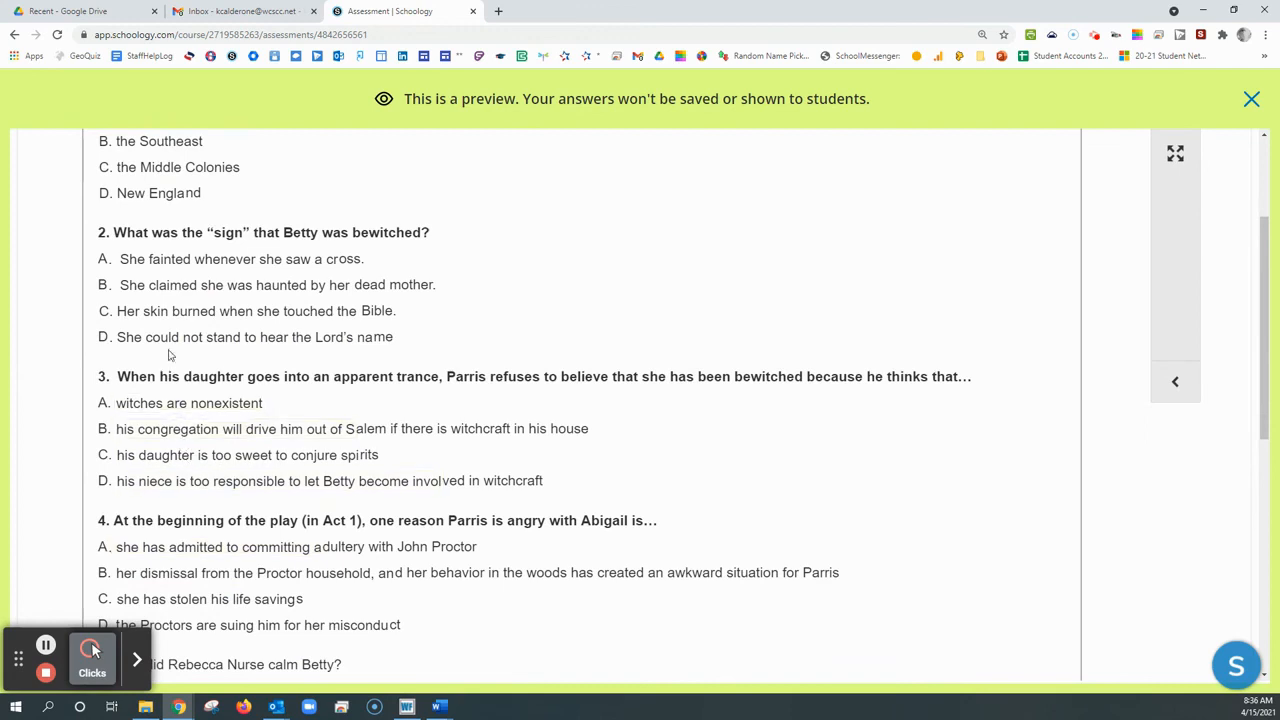
{"action": "scroll", "coordinate": [183, 303], "scroll_direction": "up", "scroll_amount": 2}
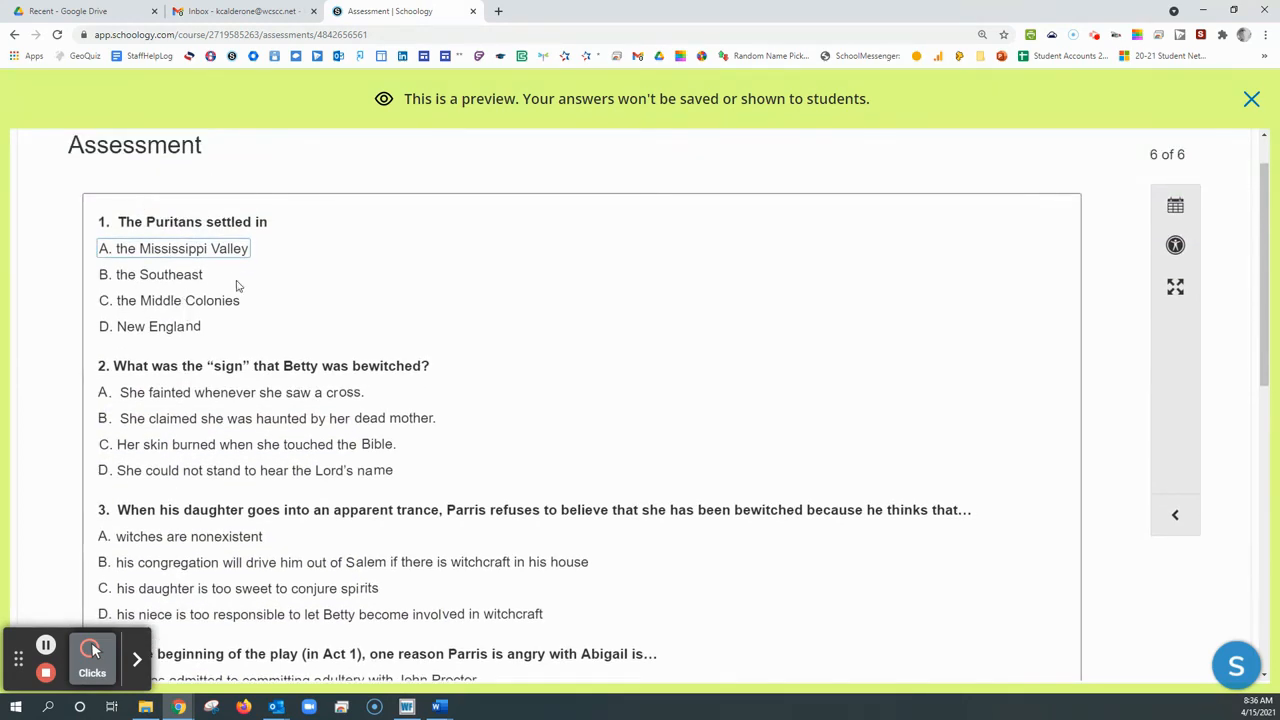
Try the Highlight Text question by choosing D for question 1, B for 2, C for 3, B for 4, A for 5, B for 6 and A for 7
{"action": "left_click", "coordinate": [166, 330]}
{"action": "left_click", "coordinate": [178, 418]}
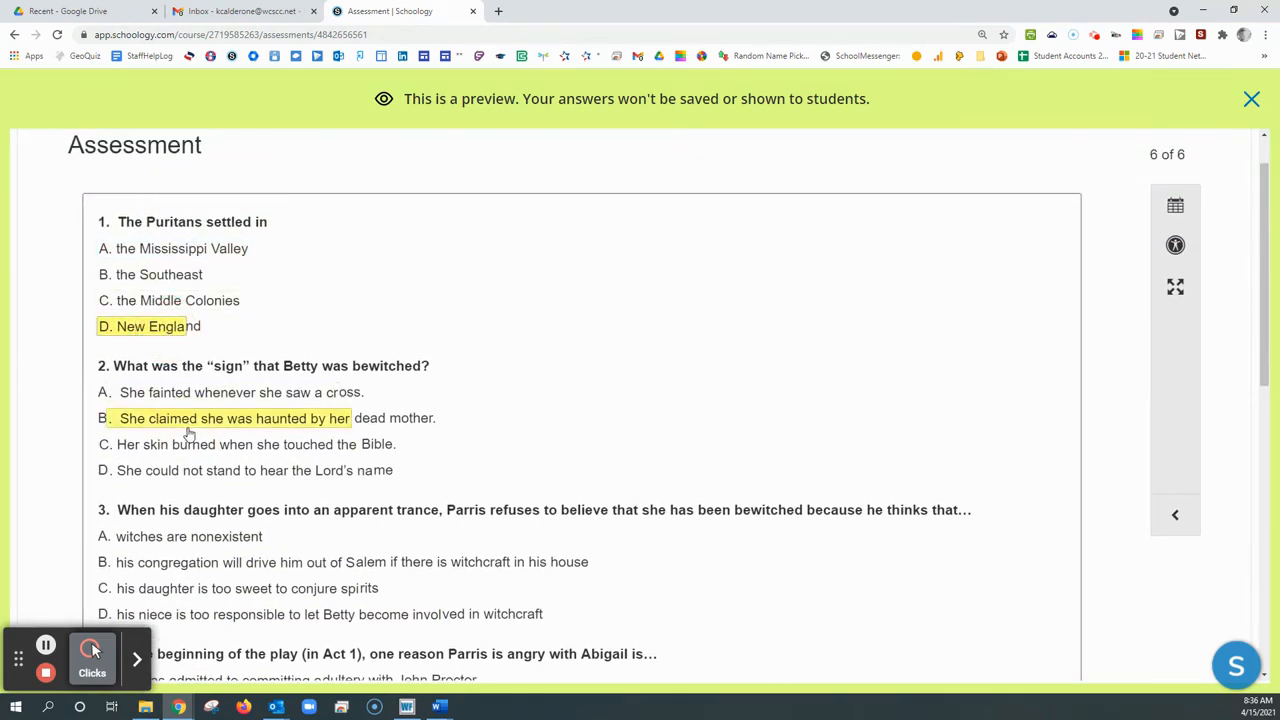
{"action": "scroll", "coordinate": [186, 440], "scroll_direction": "down", "scroll_amount": 2}
{"action": "scroll", "coordinate": [250, 430], "scroll_direction": "down", "scroll_amount": 3}
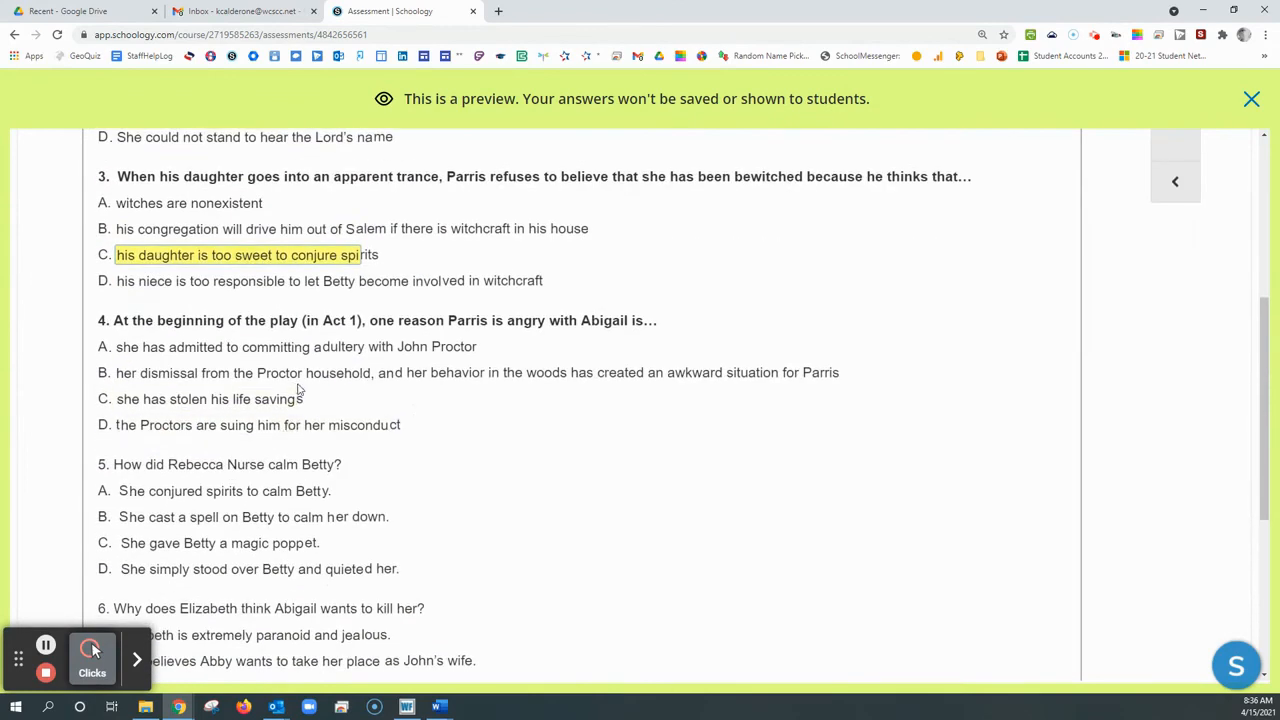
{"action": "scroll", "coordinate": [287, 425], "scroll_direction": "down", "scroll_amount": 2}
{"action": "scroll", "coordinate": [260, 537], "scroll_direction": "down", "scroll_amount": 4}
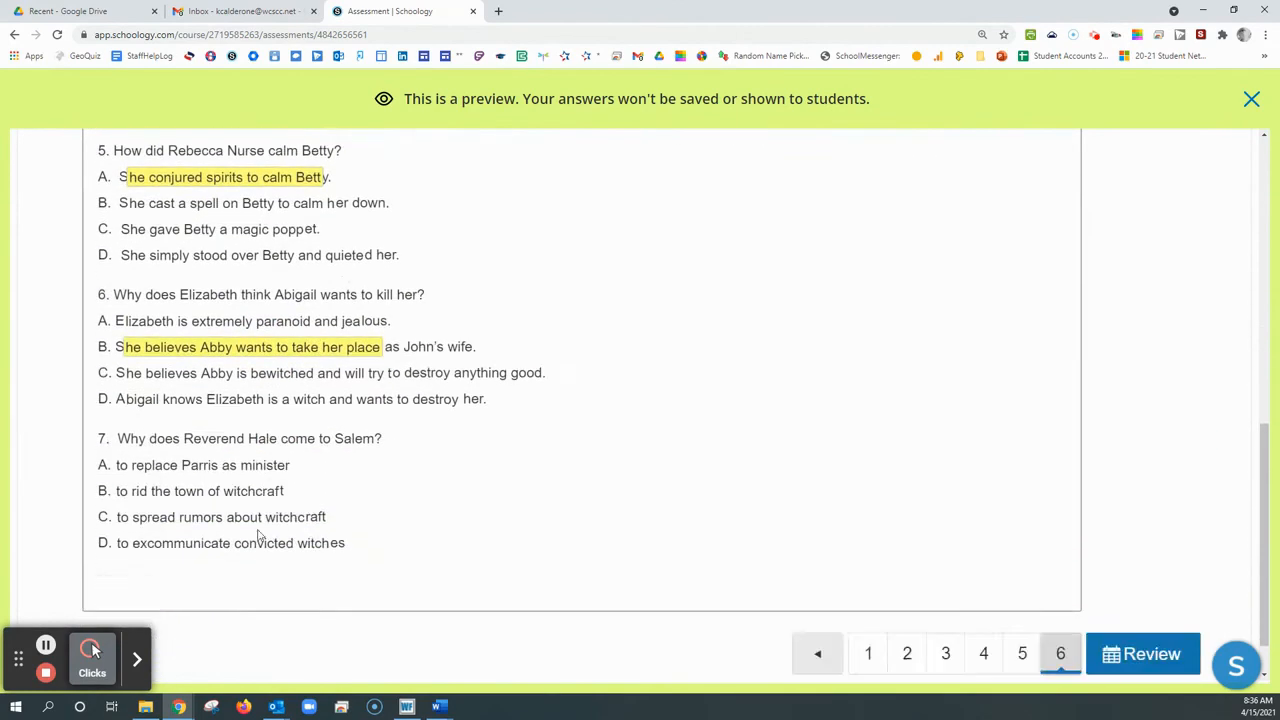
{"action": "left_click", "coordinate": [243, 408]}
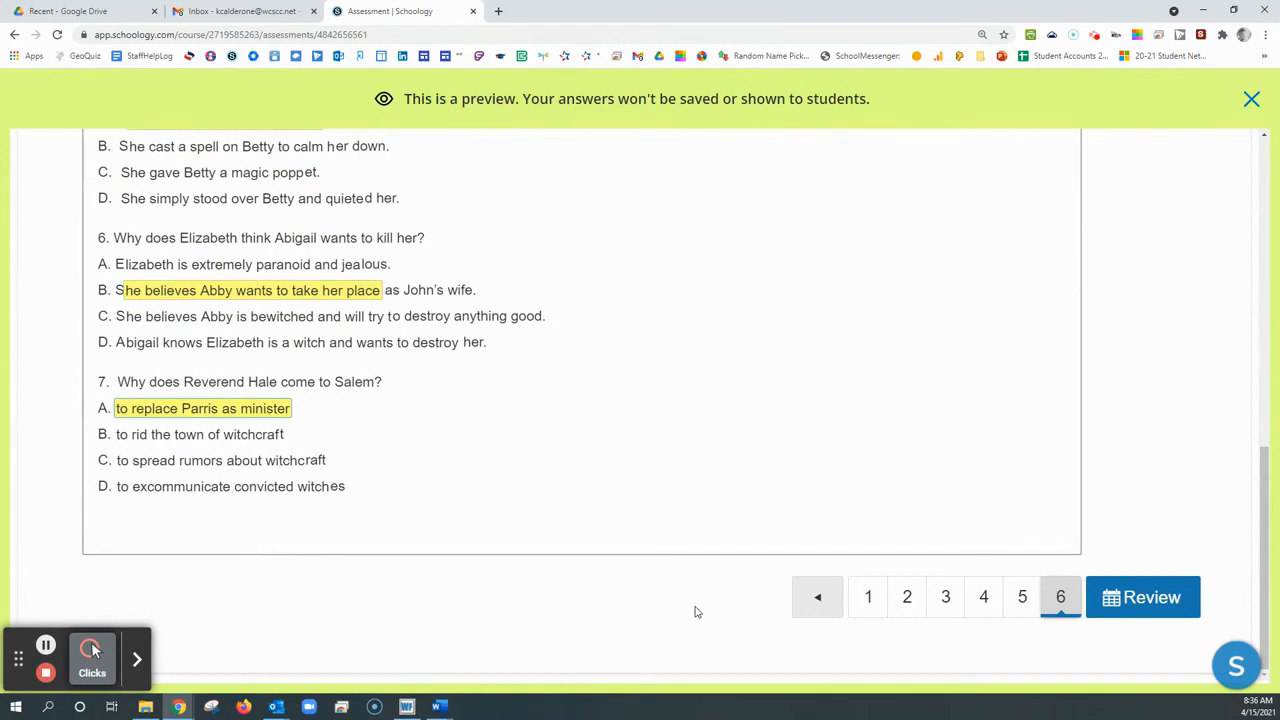
{"action": "scroll", "coordinate": [855, 521], "scroll_direction": "up", "scroll_amount": 1}
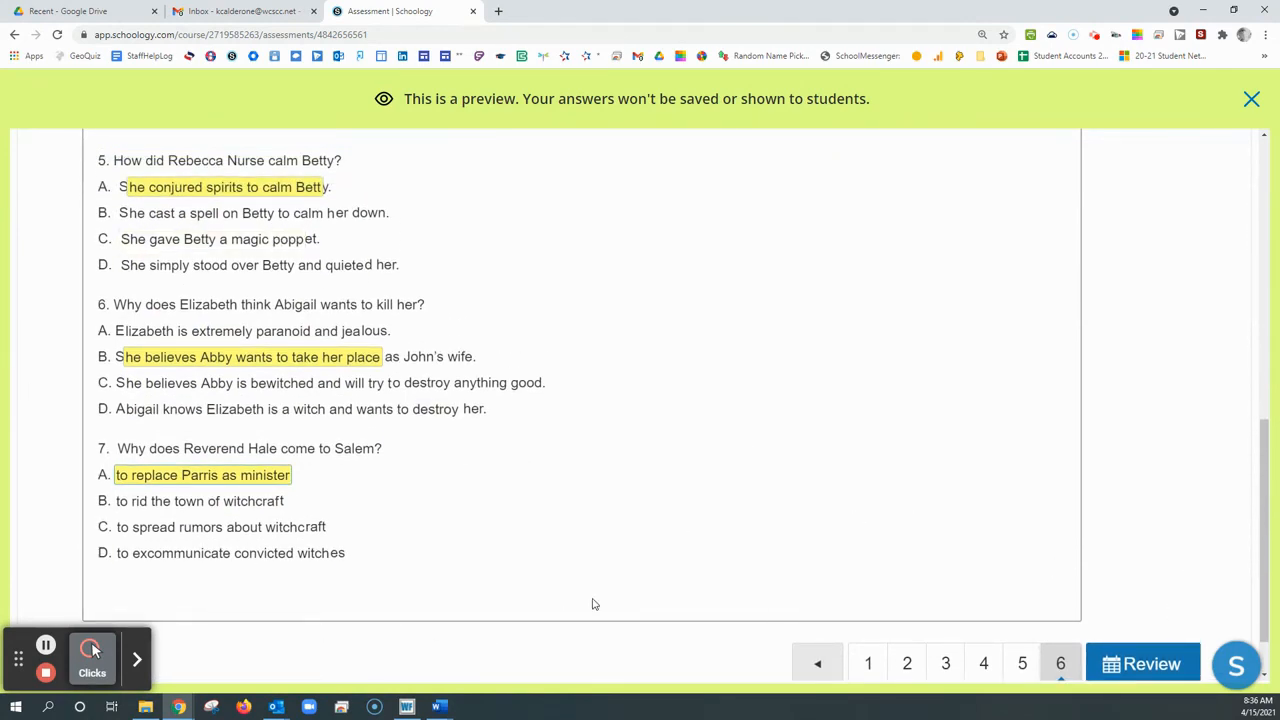
{"action": "scroll", "coordinate": [753, 596], "scroll_direction": "up", "scroll_amount": 6}
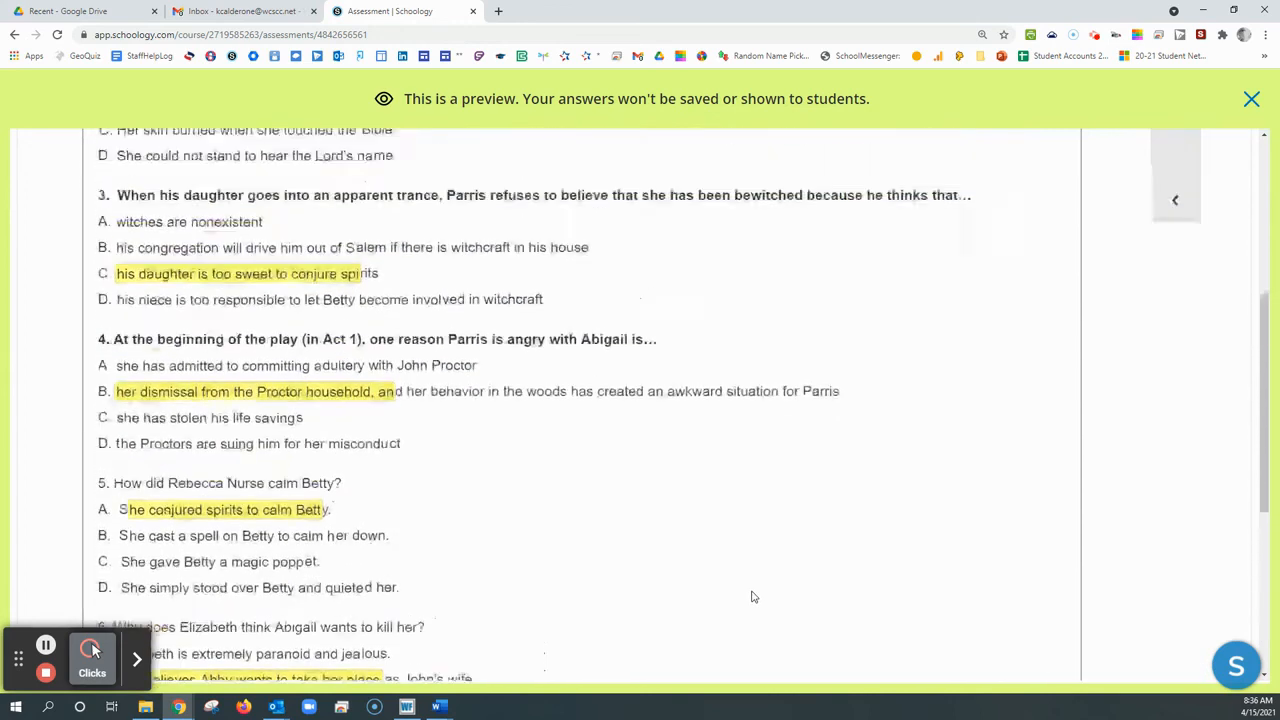